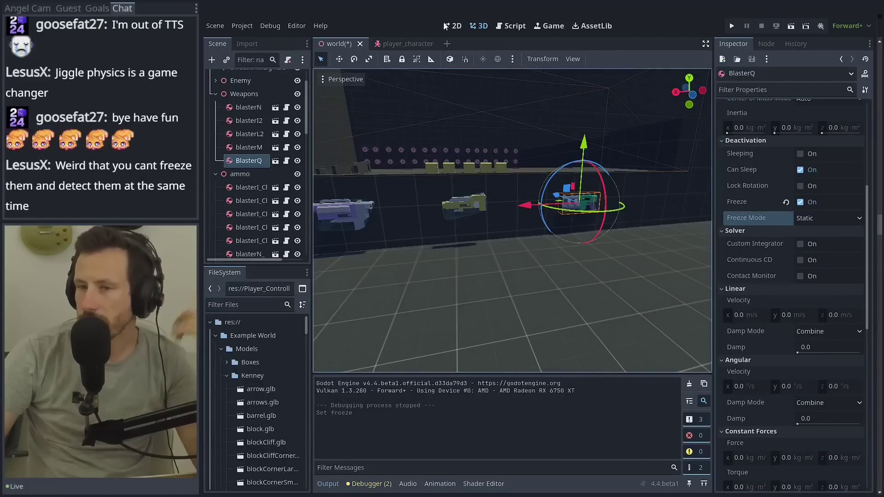
# - Run the game, walk the player up to the frozen BlasterQ to test its pick-up, and stop the game
pyautogui.press('F5')
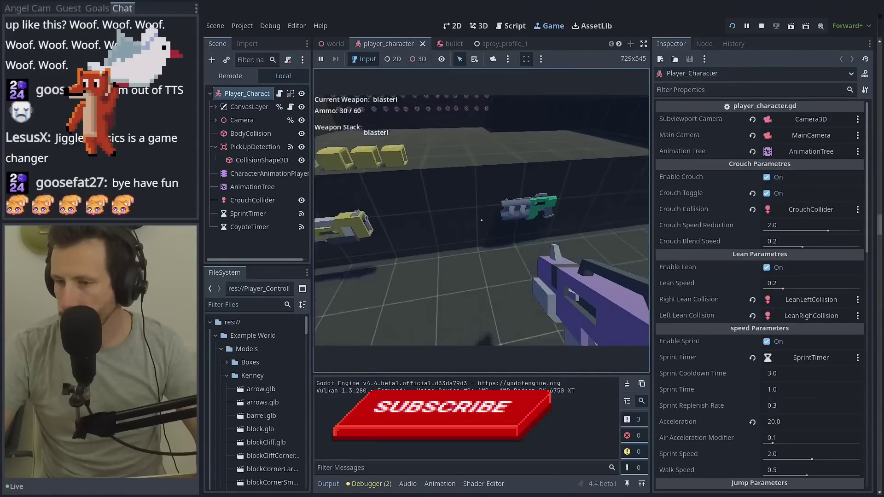
pyautogui.press('w')
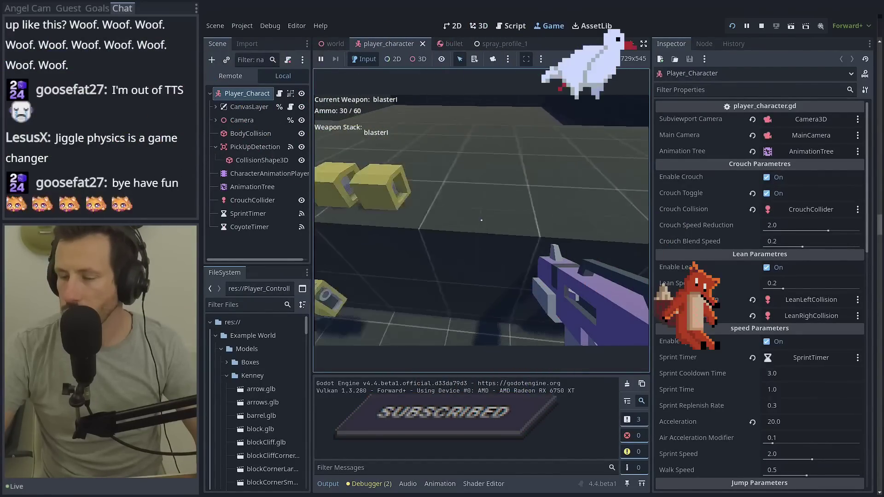
pyautogui.press('s')
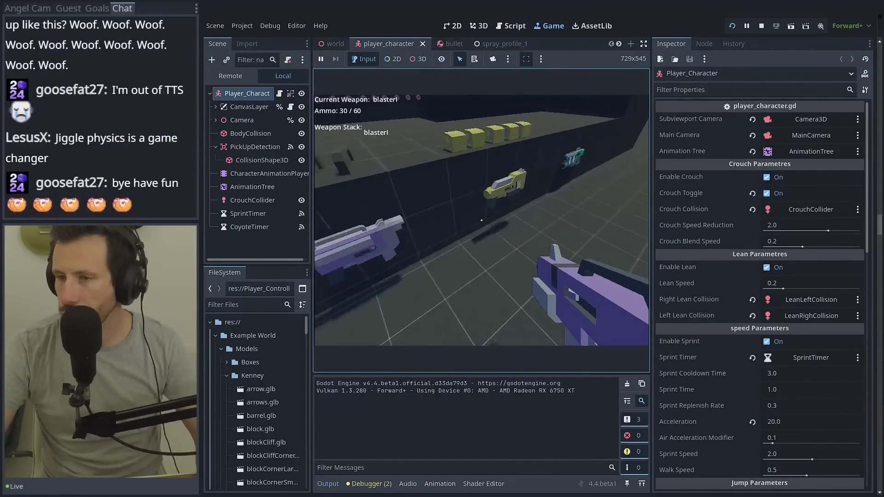
pyautogui.press('F8')
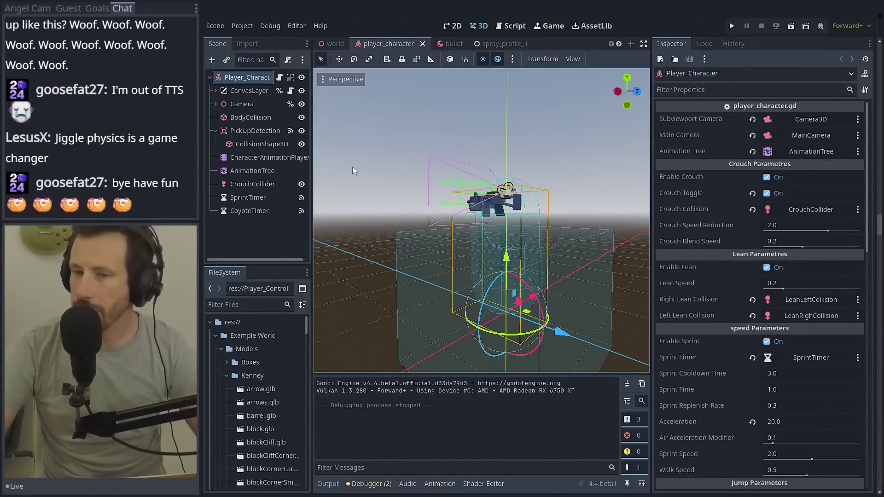
# - Check the collision mask of the player's PickUpDetection area against the collision layer and mask in the BlasterQ scene
pyautogui.click(252, 142)
pyautogui.click(254, 131)
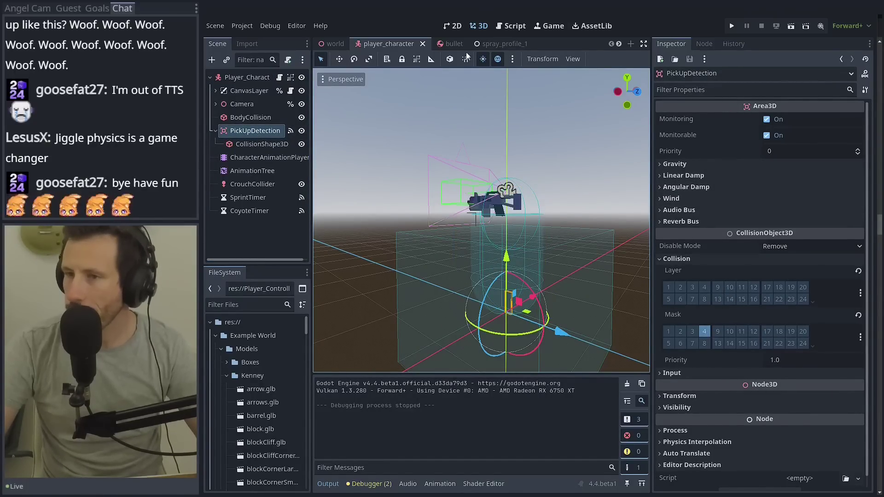
pyautogui.click(333, 44)
pyautogui.hotkey('ctrl', 'Tab')
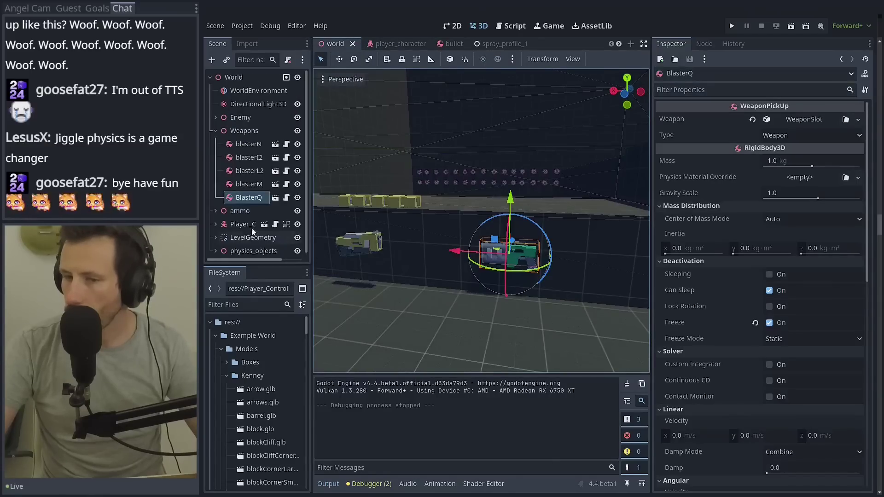
pyautogui.click(275, 201)
pyautogui.hotkey('ctrl', 'Tab')
pyautogui.click(481, 222)
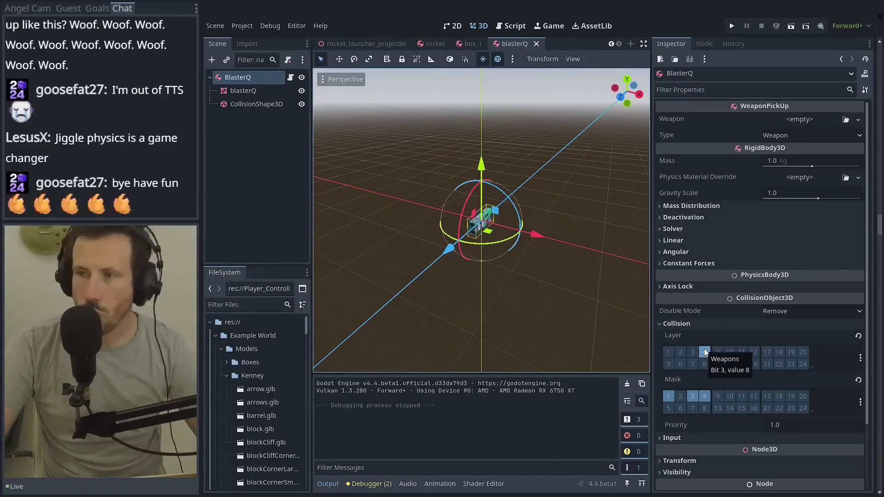
# - Return to the player_character scene and open the script method connected to PickUpDetection's body_entered signal
pyautogui.hotkey('ctrl', 'Tab')
pyautogui.hotkey('ctrl', 'Tab')
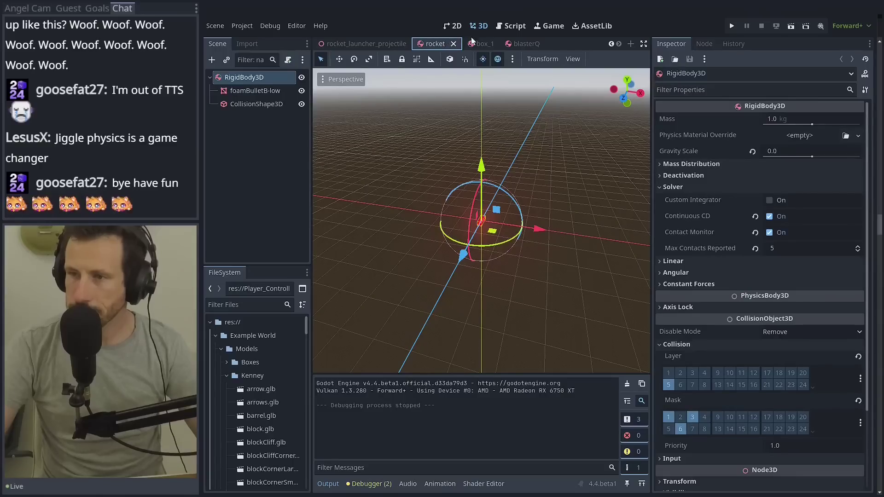
pyautogui.click(608, 44)
pyautogui.click(608, 43)
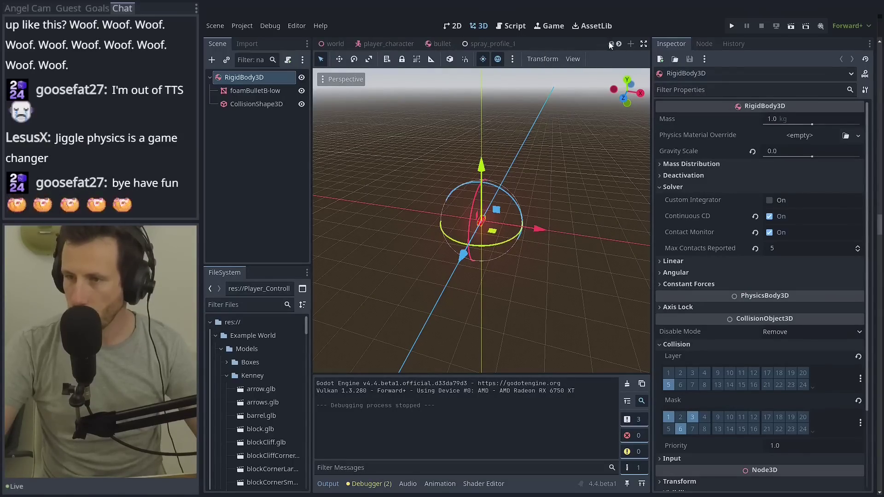
pyautogui.click(608, 43)
pyautogui.click(387, 43)
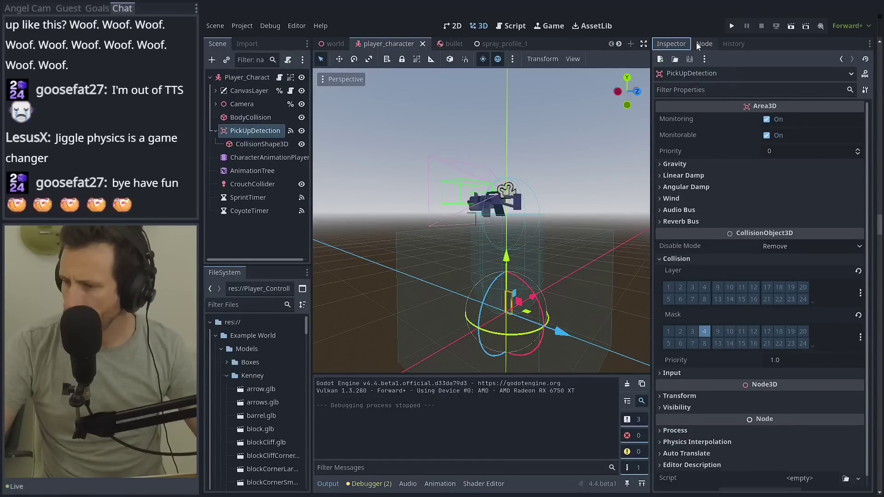
pyautogui.click(703, 44)
pyautogui.doubleClick(681, 174)
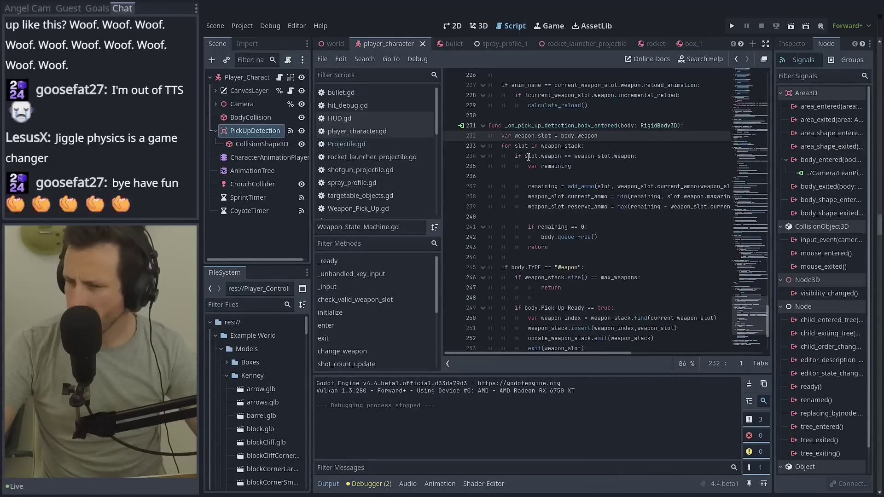
# - Set a breakpoint on line 232 of the pick-up handler, run the game to trigger it near the pick-ups, and inspect the body variable
pyautogui.scroll(-5, 530, 166)
pyautogui.scroll(5, 542, 200)
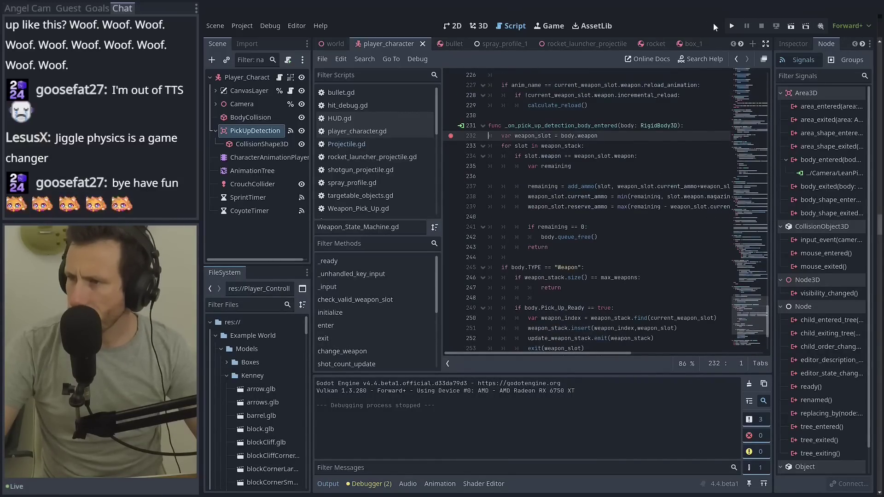
pyautogui.click(733, 26)
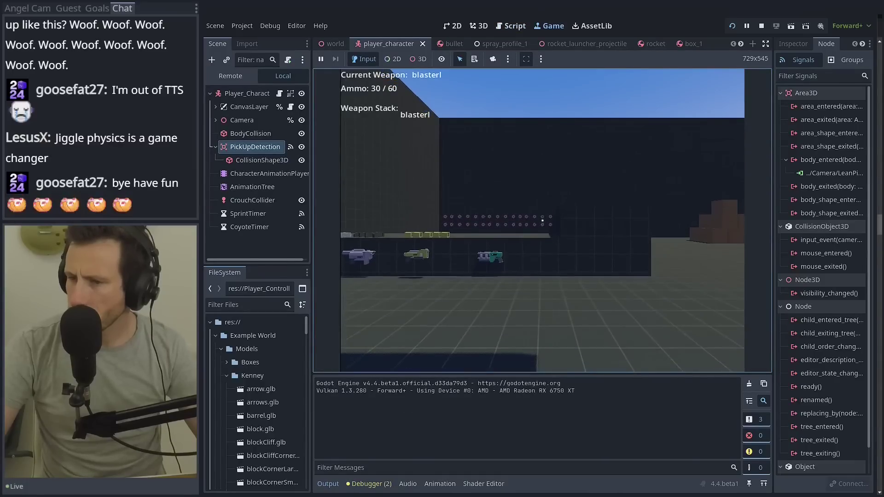
pyautogui.press('w')
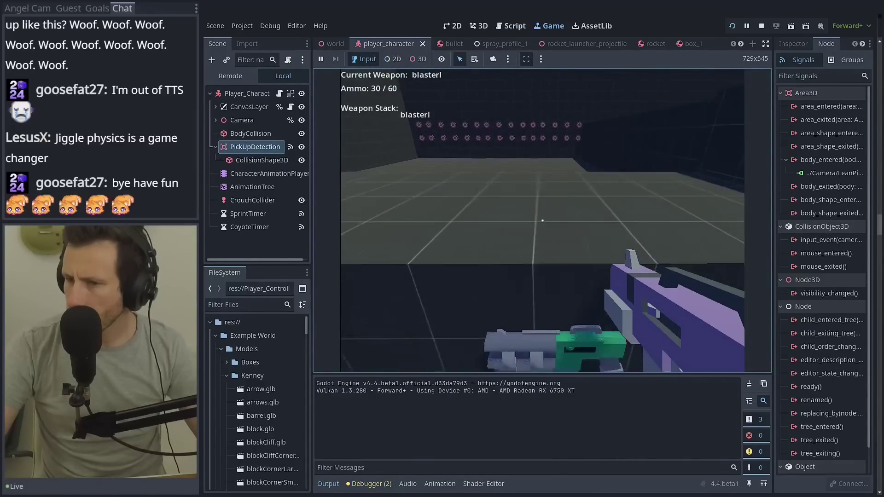
pyautogui.press('w')
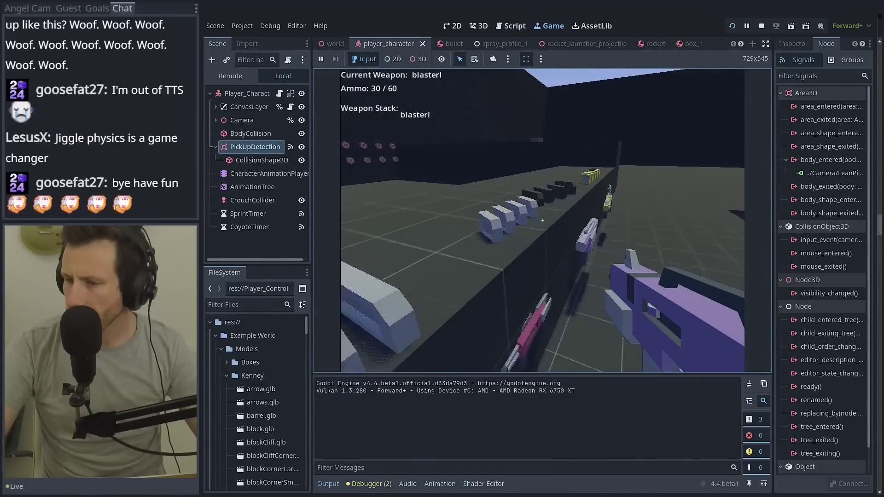
pyautogui.write('a')
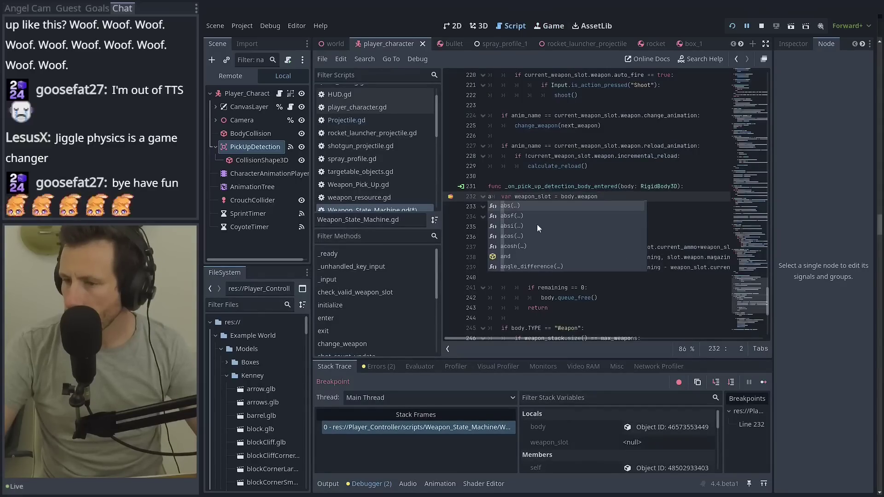
pyautogui.press('BackSpace')
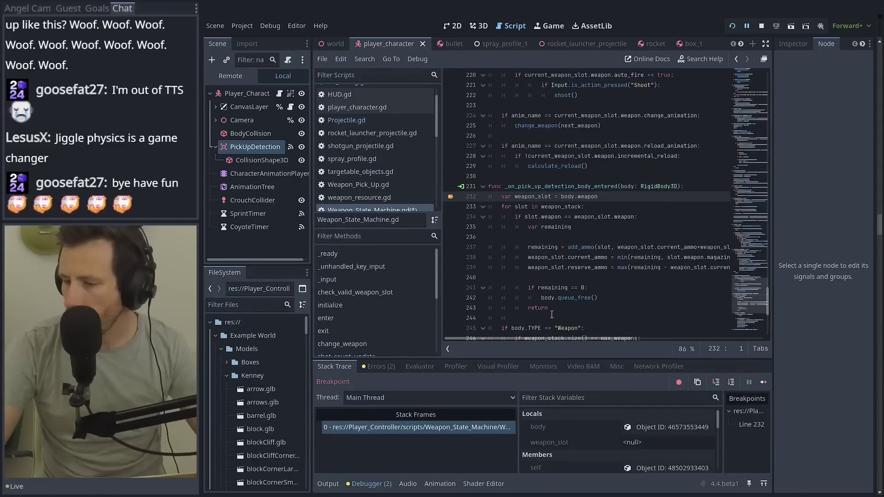
pyautogui.click(637, 427)
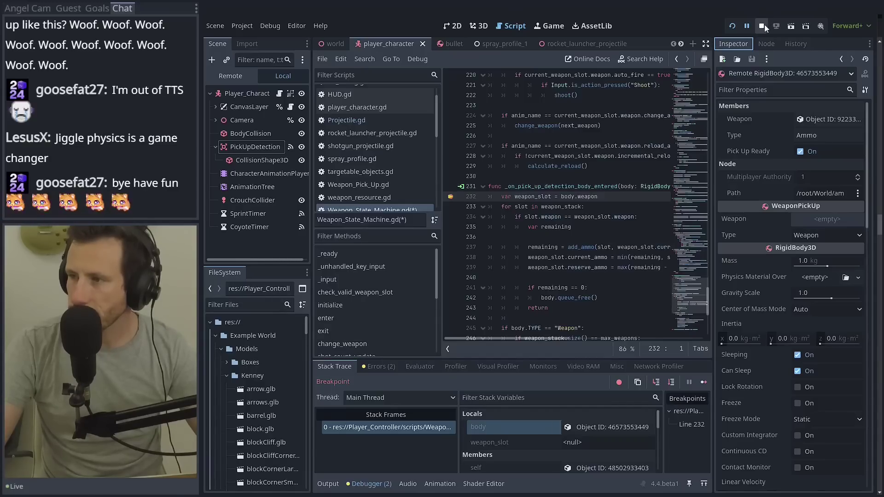
# - Rerun the game to test whether BlasterQ triggers the breakpoint, stop it, and remove the breakpoint from line 232
pyautogui.click(736, 24)
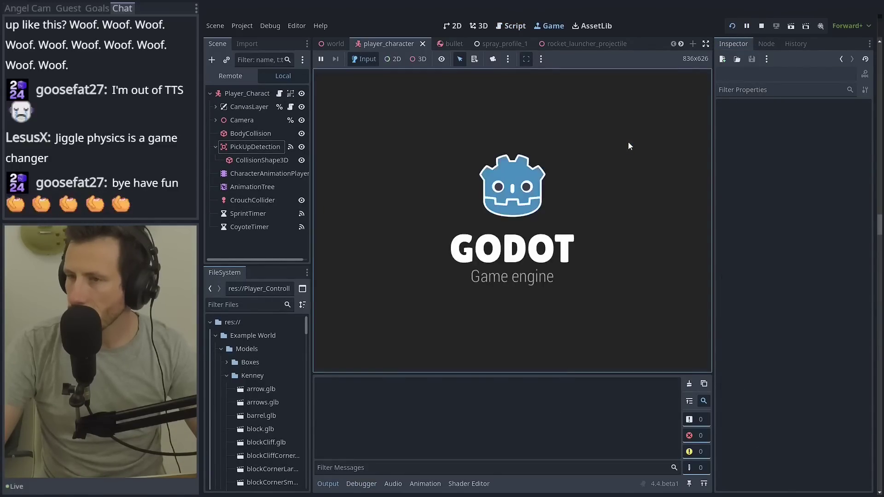
pyautogui.press('w')
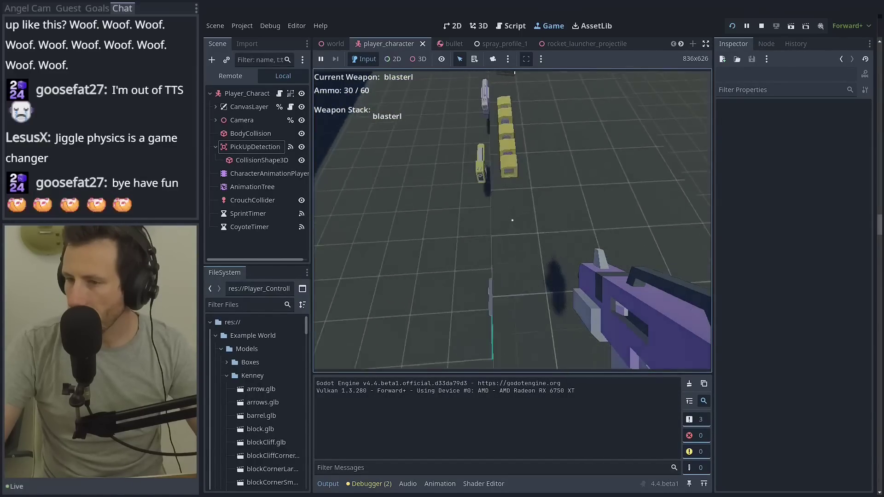
pyautogui.click(512, 220)
pyautogui.click(762, 27)
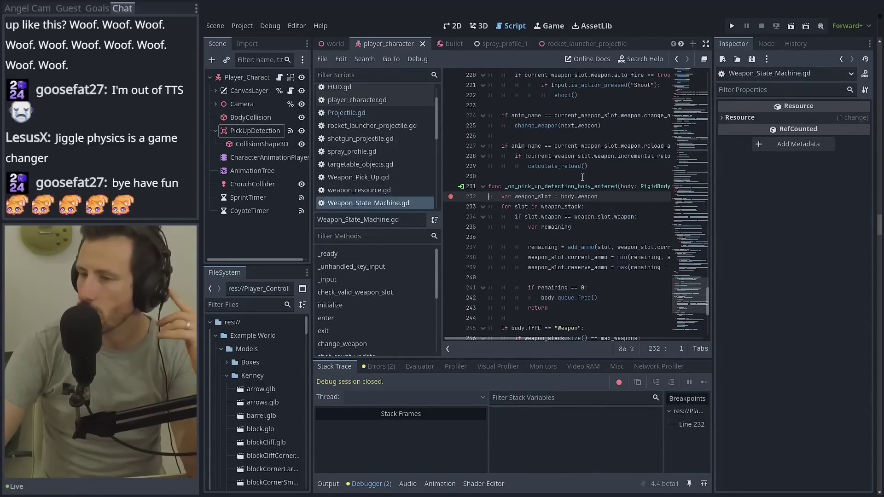
pyautogui.click(451, 197)
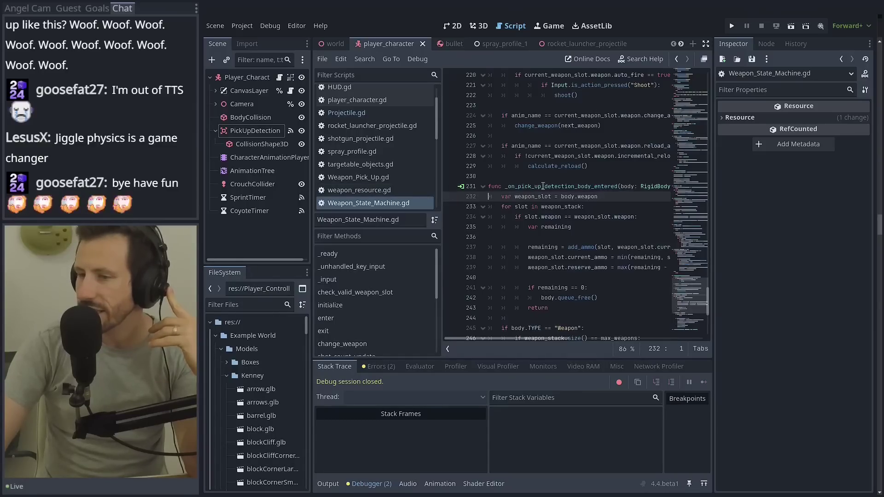
# - Compare PickUpDetection's collision settings with the collision layer and mask of blasterM_clip5 in the world scene
pyautogui.doubleClick(578, 186)
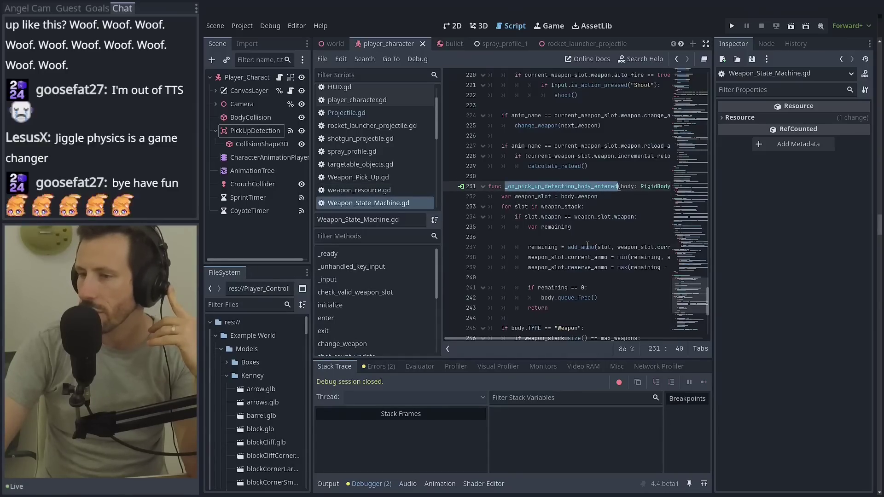
pyautogui.moveTo(547, 338)
pyautogui.mouseDown()
pyautogui.moveTo(577, 335)
pyautogui.moveTo(559, 338)
pyautogui.mouseUp()
pyautogui.click(256, 130)
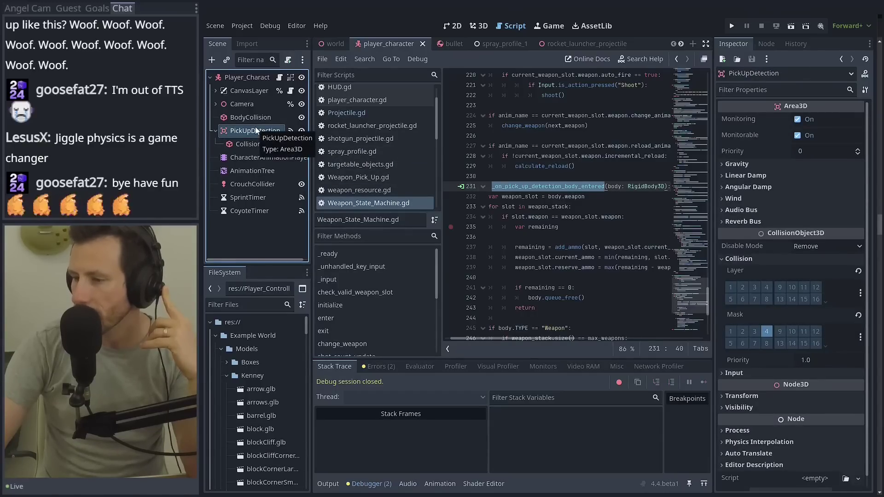
pyautogui.click(326, 42)
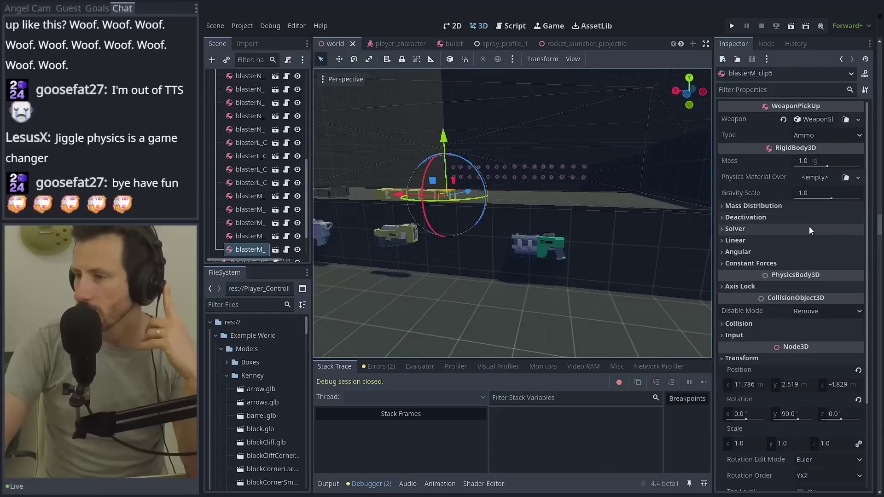
pyautogui.scroll(-5, 809, 230)
pyautogui.click(732, 213)
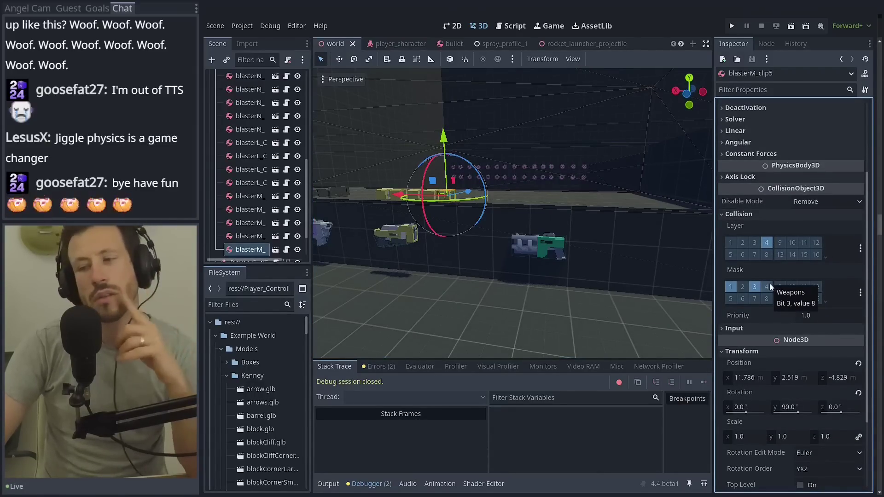
# - Turn off layer 4 in BlasterQ's collision mask and run the game briefly to retest the pick-up
pyautogui.press('F5')
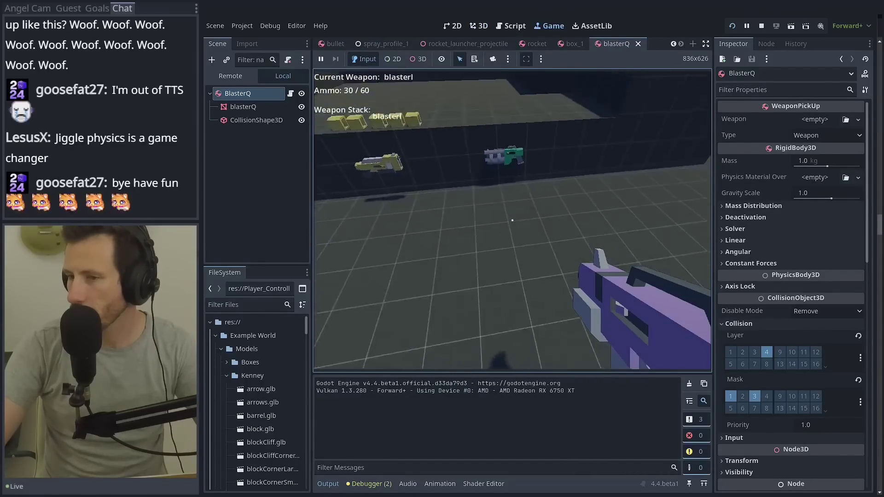
pyautogui.press('F8')
# - Close all open scenes except world and player_character
pyautogui.click(539, 41)
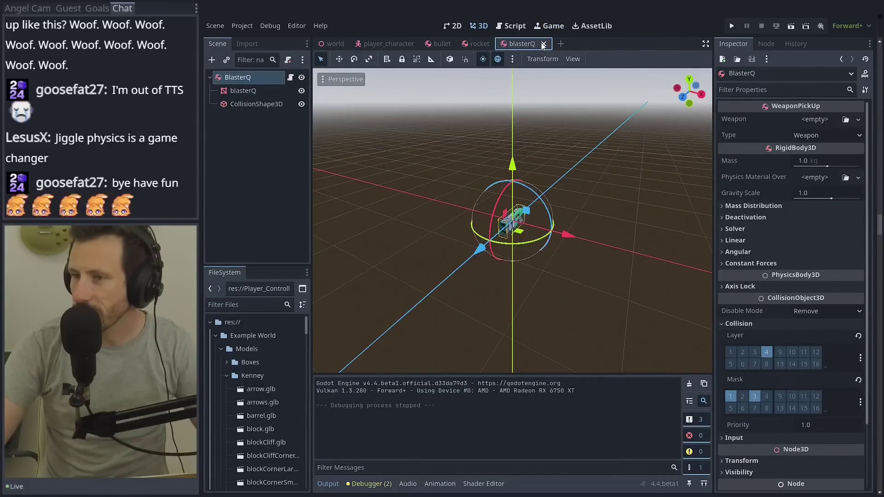
pyautogui.click(544, 44)
pyautogui.click(498, 44)
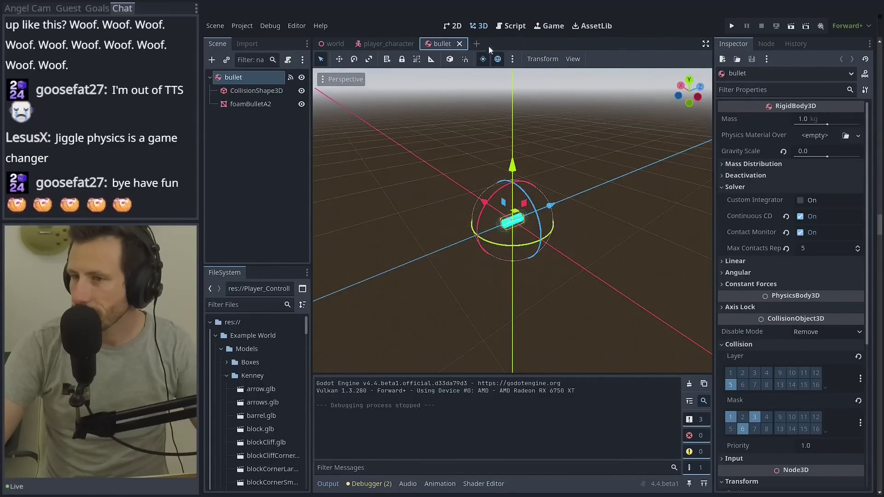
pyautogui.click(460, 44)
# - Examine the deactivation settings of blasterM in the world scene for comparison with BlasterQ
pyautogui.click(333, 44)
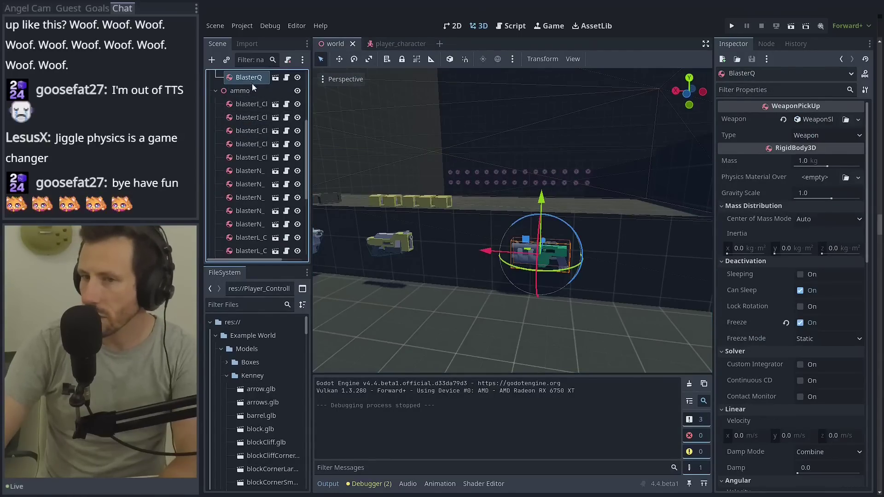
pyautogui.scroll(3, 254, 93)
pyautogui.click(258, 133)
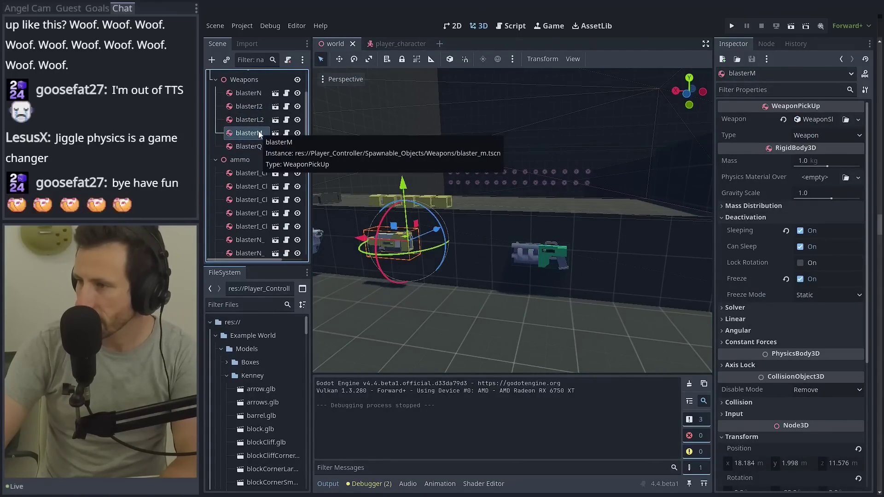
# - Review the collision mask and signal connections of PickUpDetection in the player_character scene
pyautogui.hotkey('ctrl', 'Tab')
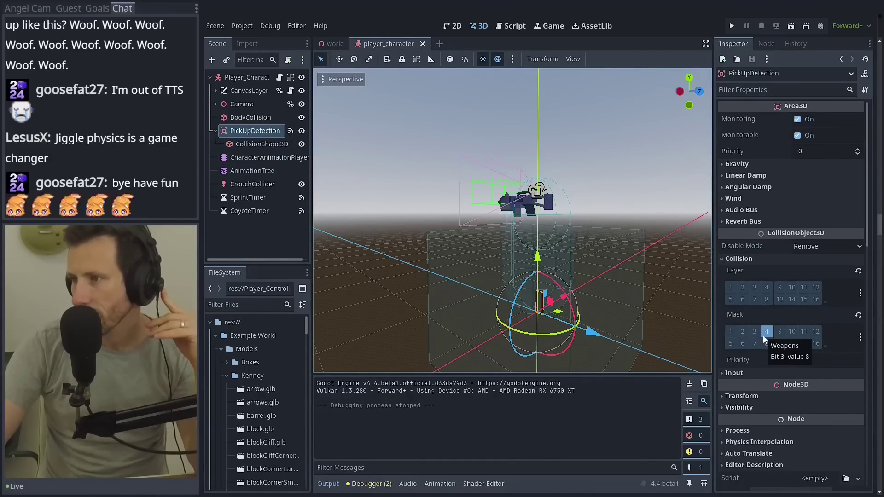
pyautogui.click(290, 131)
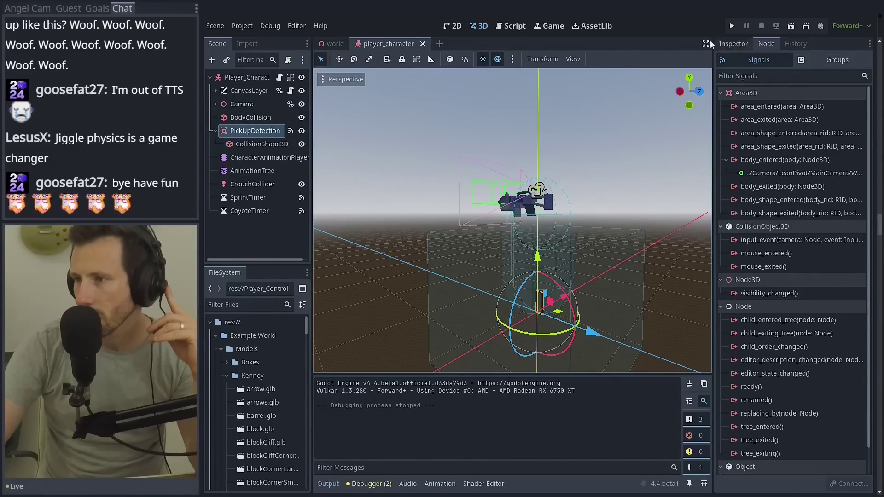
pyautogui.click(736, 43)
# - Select the yellow ammo clip nearest BlasterQ on the world scene's shelf and examine its collision settings
pyautogui.click(325, 44)
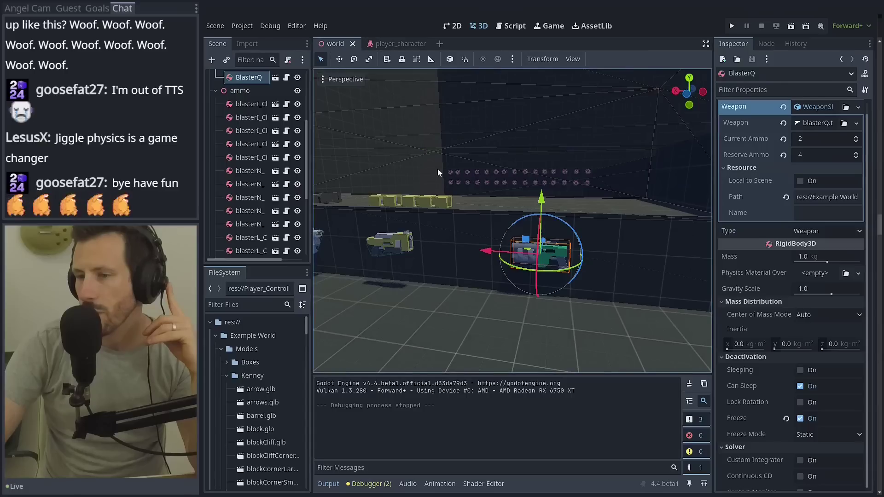
pyautogui.click(441, 198)
pyautogui.click(440, 201)
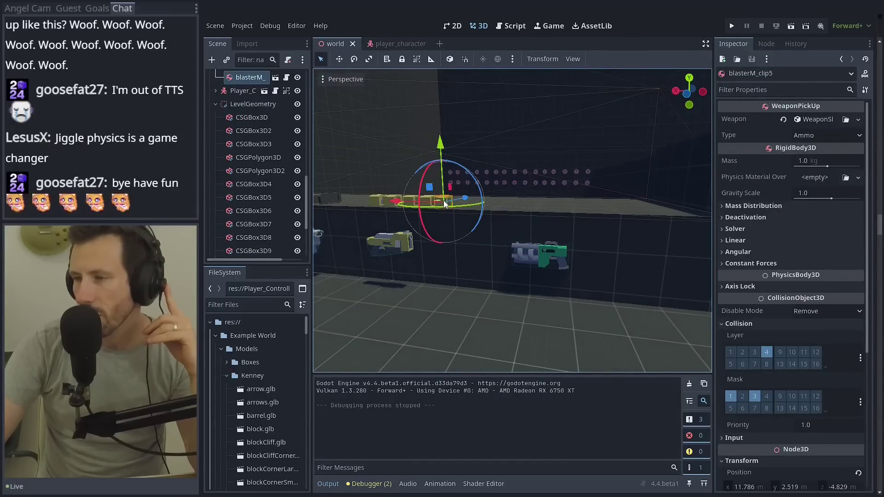
# - Examine the yellow ammo clips and BlasterQ in the world scene, comparing their transform and collision settings
pyautogui.scroll(5, 266, 173)
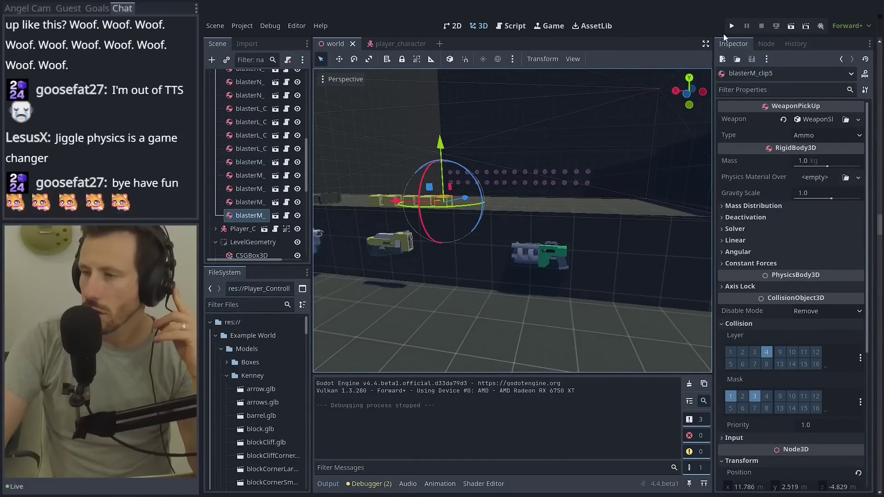
pyautogui.scroll(-3, 759, 404)
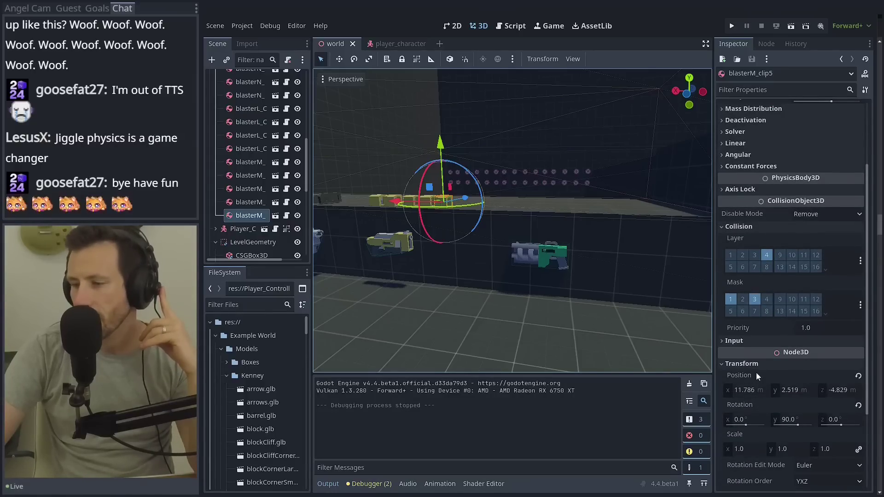
pyautogui.press('f')
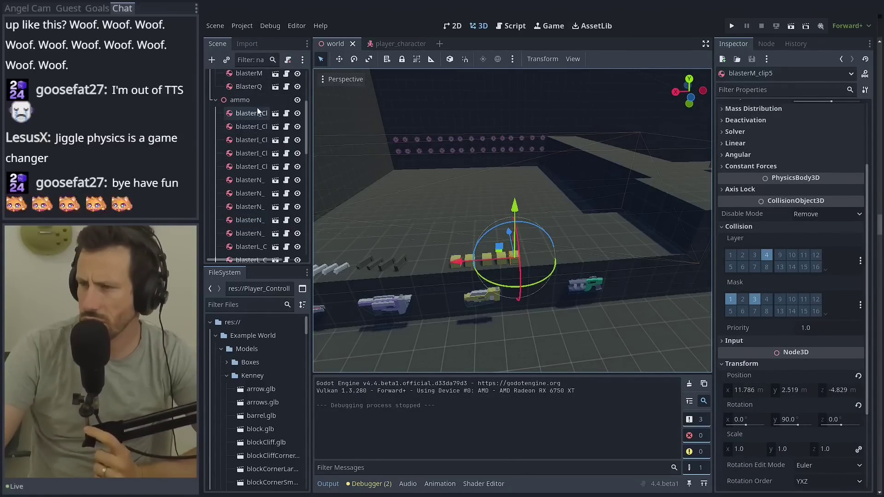
pyautogui.doubleClick(249, 86)
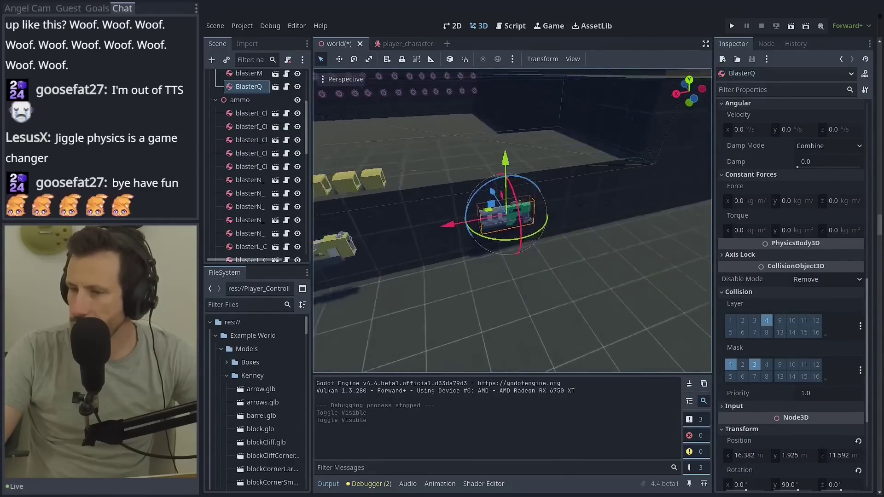
pyautogui.keyDown('shift'); pyautogui.moveTo(362, 217); pyautogui.dragTo(550, 215, button='middle'); pyautogui.keyUp('shift')
pyautogui.click(551, 173)
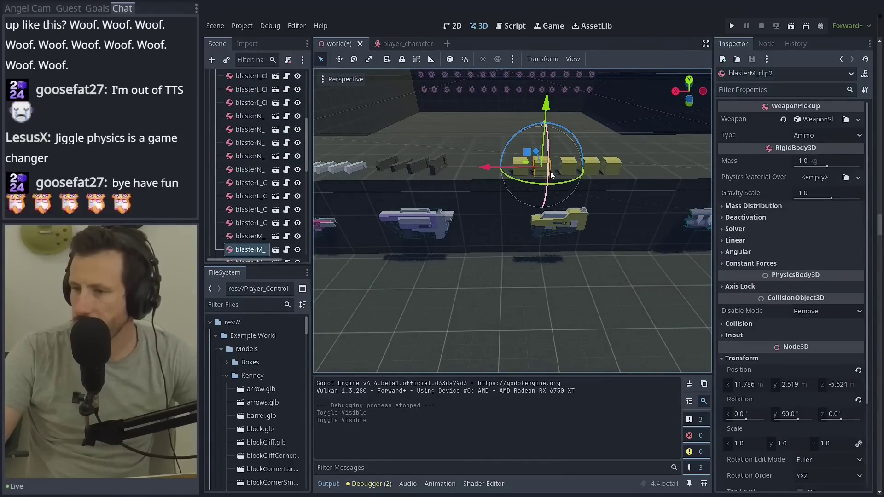
pyautogui.moveTo(551, 171); pyautogui.dragTo(551, 171, button='right')
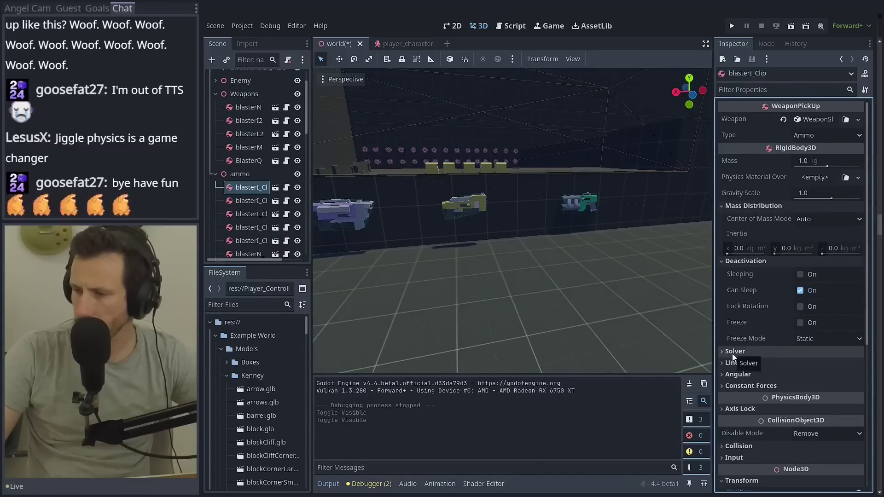
# - Compare the deactivation and solver settings of the first blasterI_Clip with those of BlasterQ
pyautogui.click(733, 353)
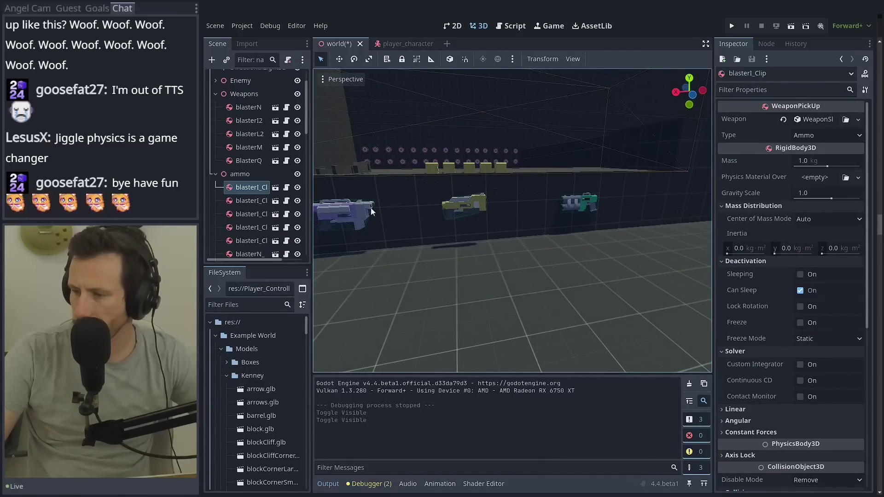
pyautogui.scroll(-10, 785, 287)
pyautogui.scroll(10, 753, 264)
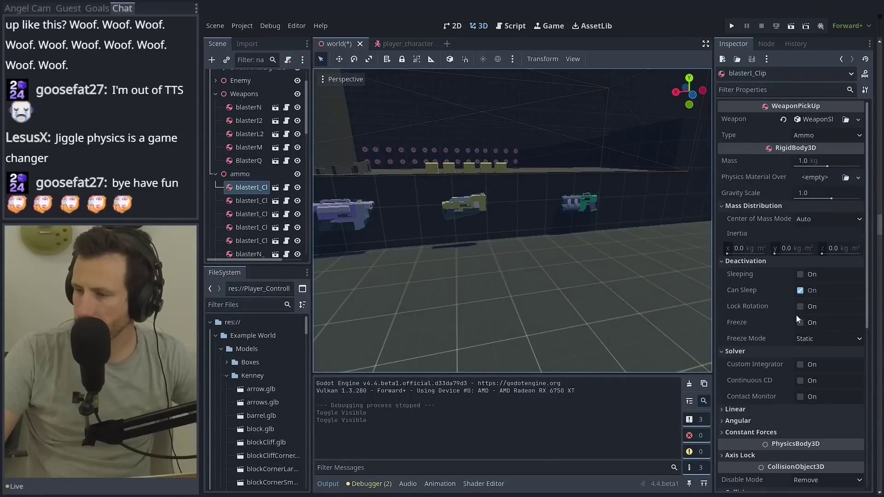
pyautogui.click(577, 209)
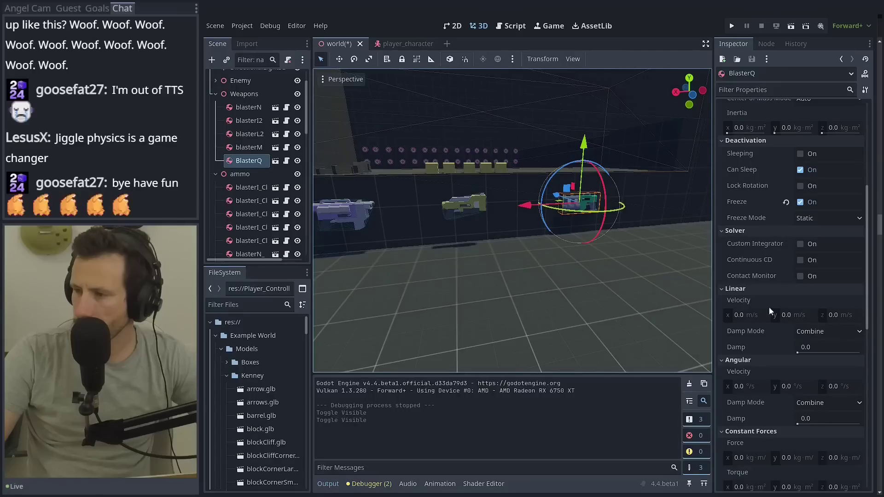
pyautogui.click(251, 187)
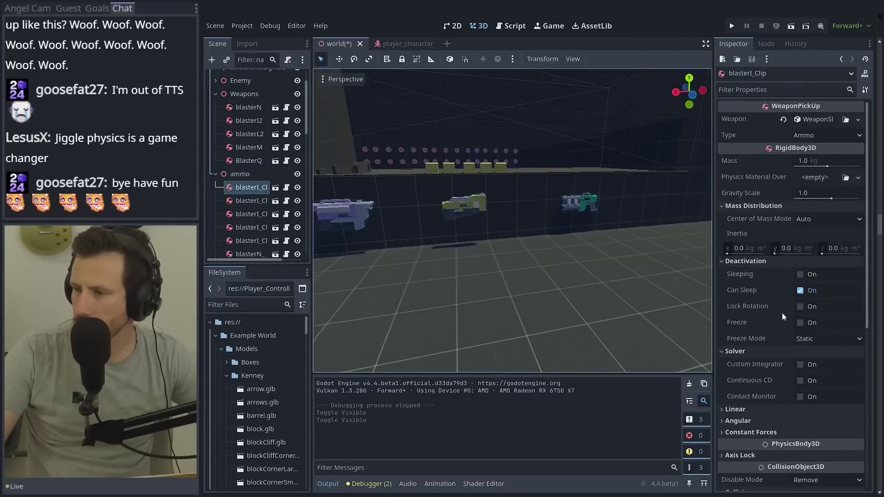
# - Disable Freeze on BlasterQ and run the project to test picking the weapon up
pyautogui.click(255, 161)
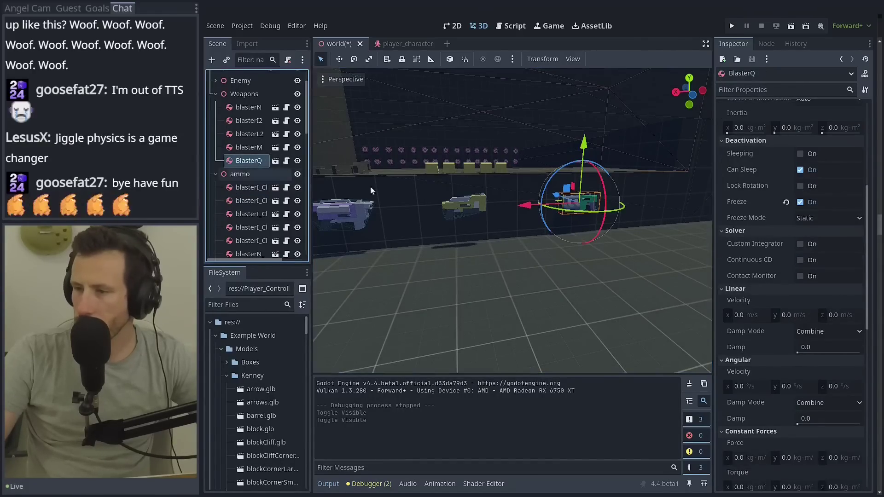
pyautogui.click(801, 201)
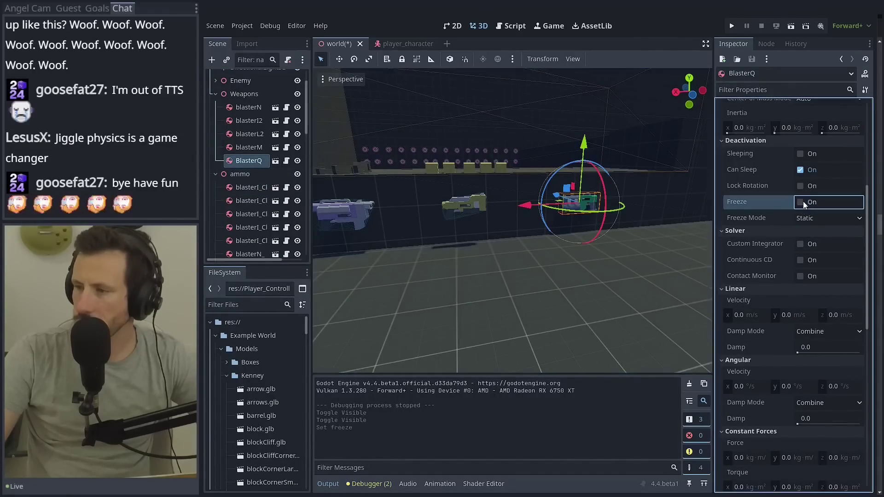
pyautogui.click(733, 26)
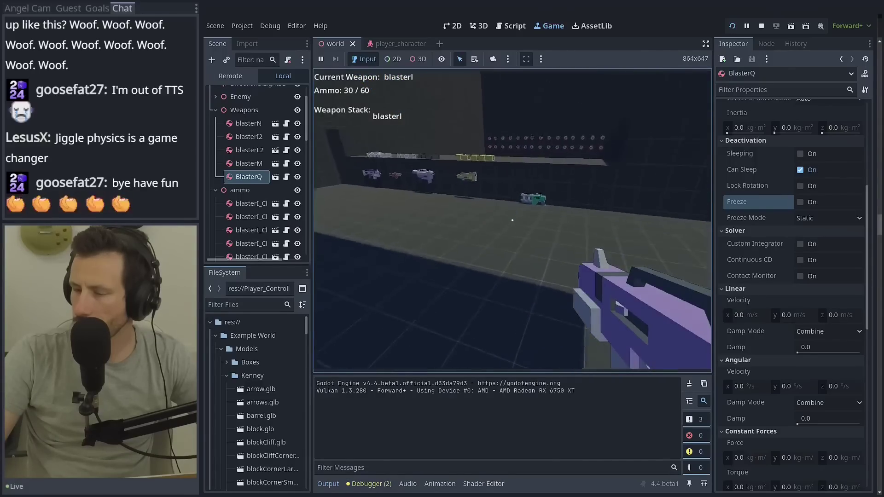
pyautogui.press('w')
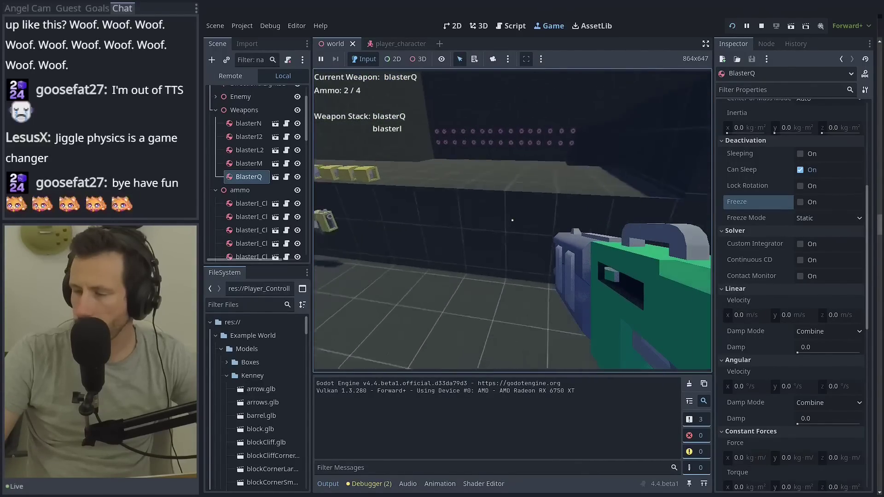
pyautogui.press('s')
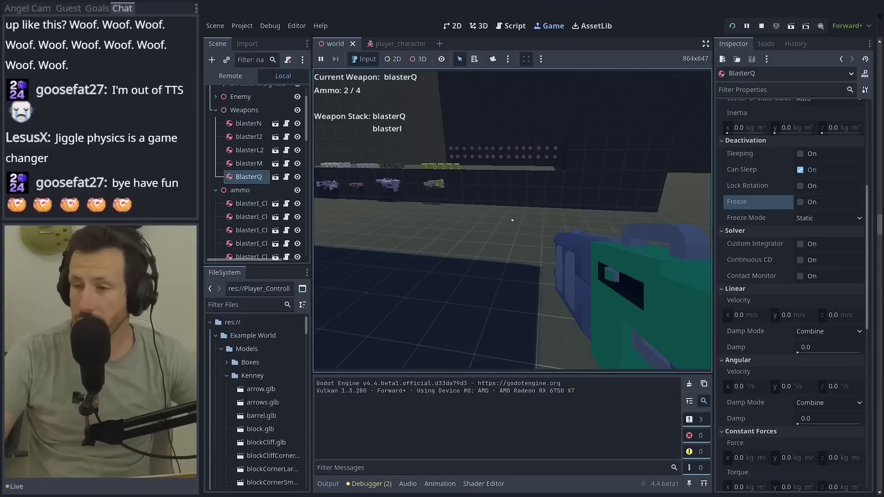
pyautogui.press('a')
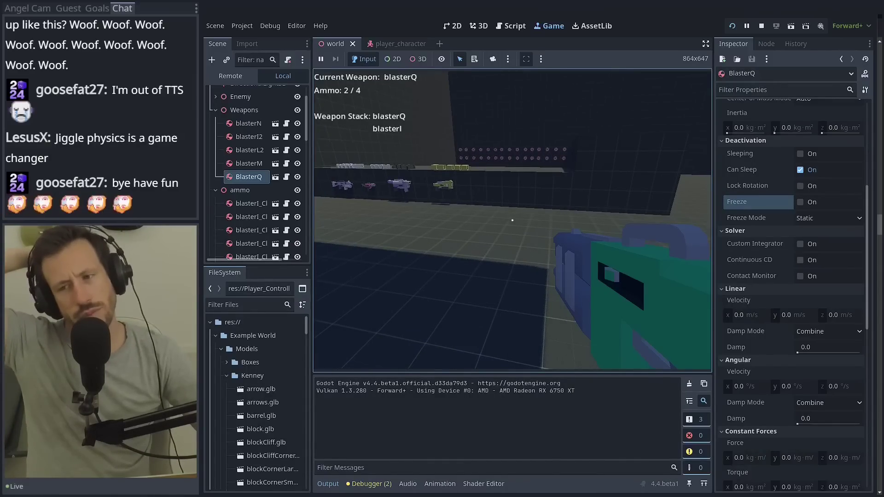
# - Try firing BlasterQ in the running game, walk around the level, and stop the game
pyautogui.moveTo(512, 220)
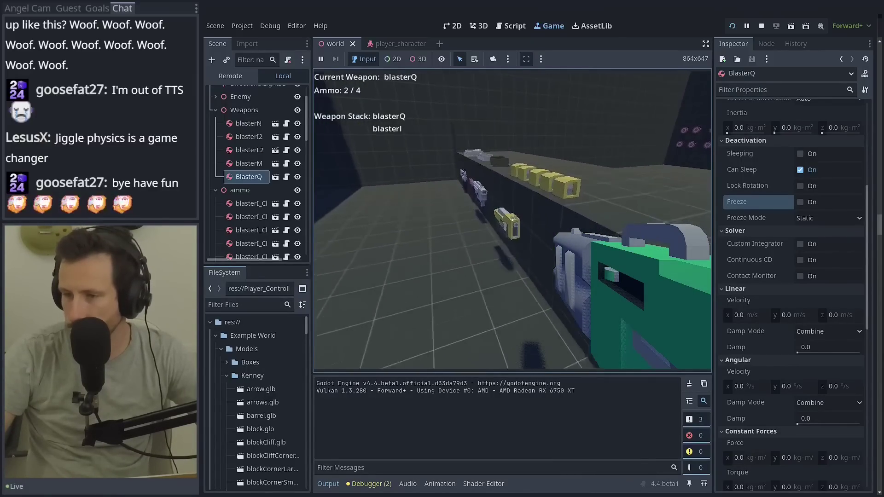
pyautogui.click(512, 220)
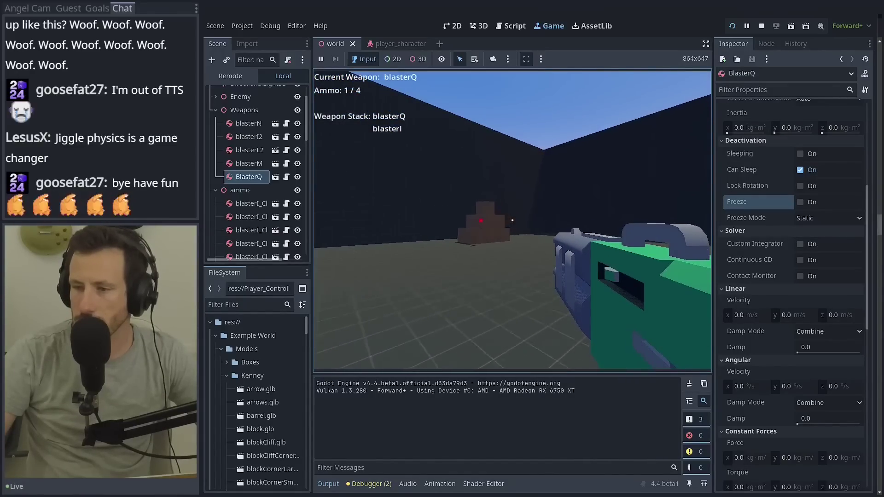
pyautogui.press('s')
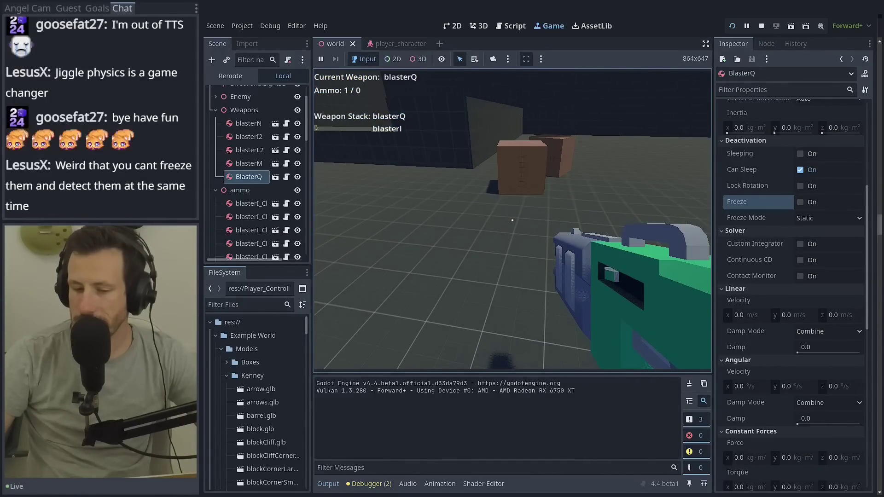
pyautogui.press('w')
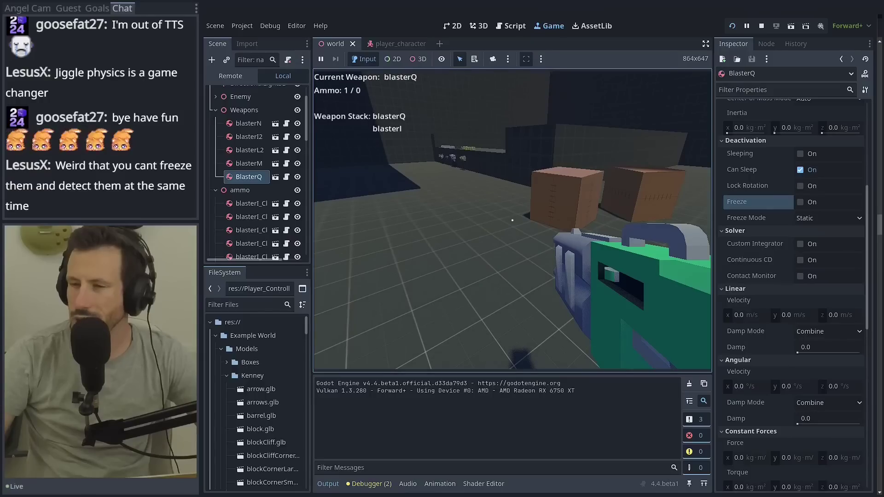
pyautogui.press('F8')
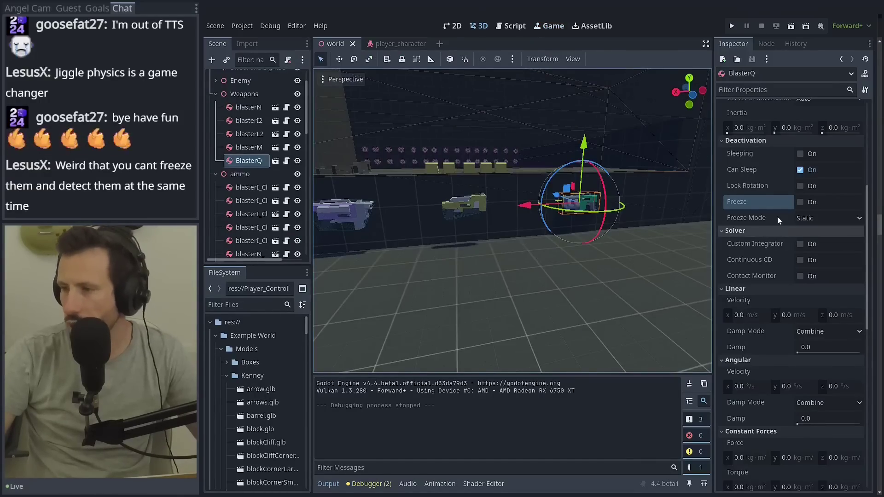
# - Enable Freeze on BlasterQ with Freeze Mode set to Static and review the descriptions of both properties
pyautogui.click(801, 203)
pyautogui.click(803, 217)
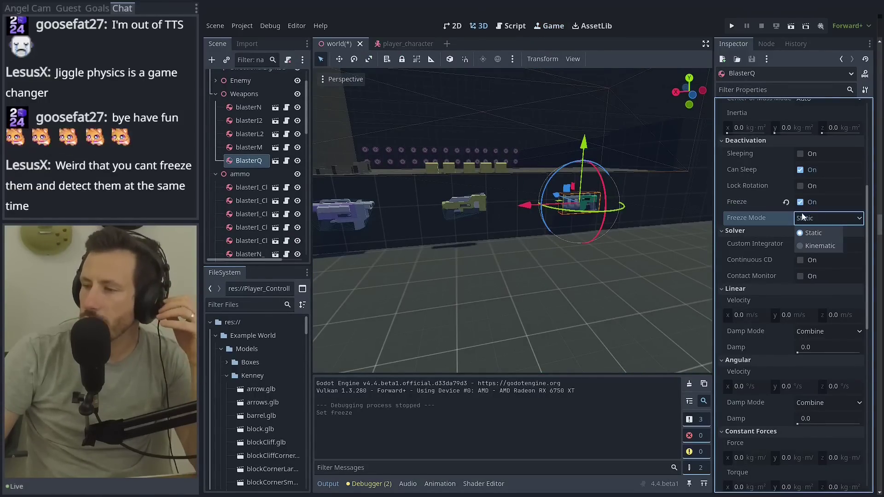
pyautogui.click(807, 234)
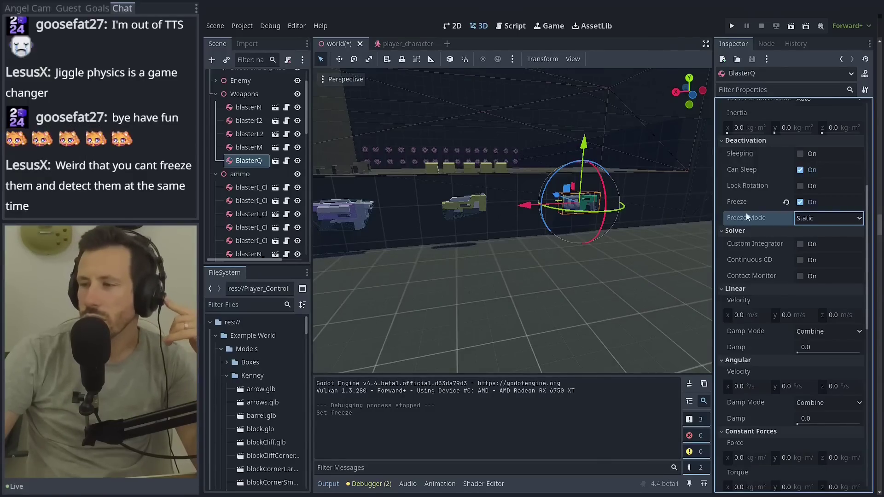
pyautogui.moveTo(744, 205)
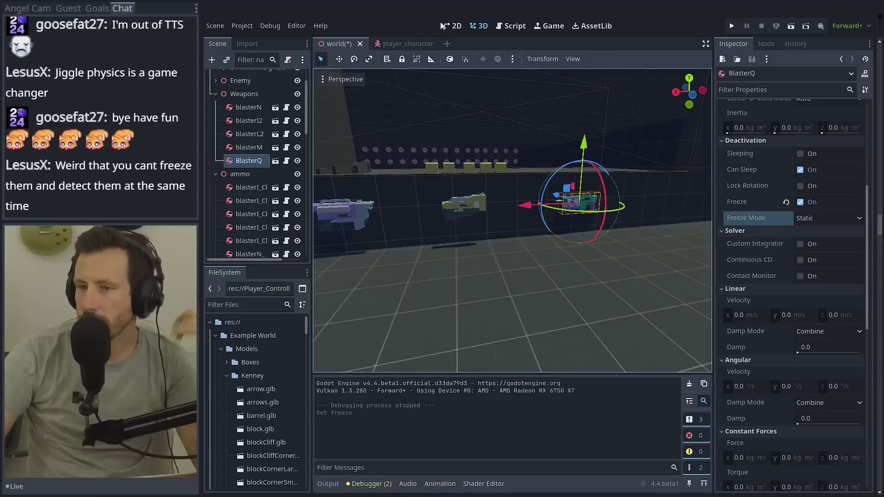
pyautogui.moveTo(727, 219)
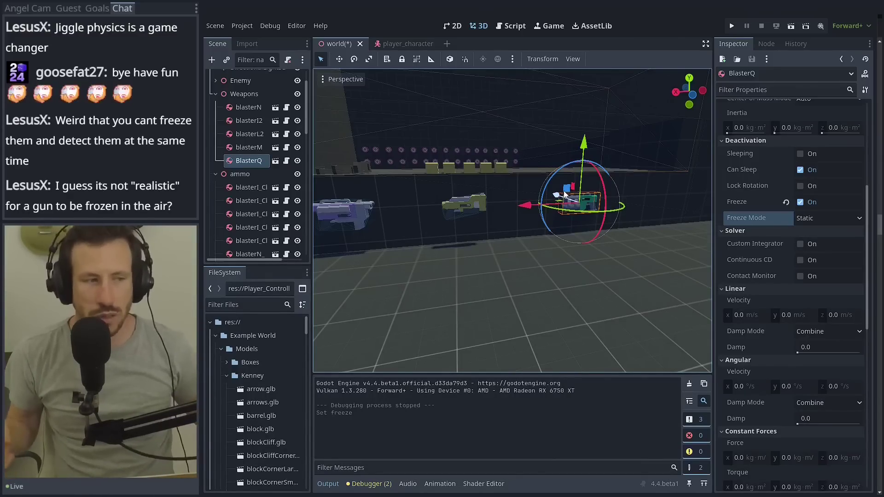
# - Inspect how BlasterQ and the neighbouring weapons are placed along the wall below the ammo shelf
pyautogui.moveTo(571, 205); pyautogui.dragTo(527, 197, button='middle')
pyautogui.scroll(3, 426, 184)
pyautogui.press('f')
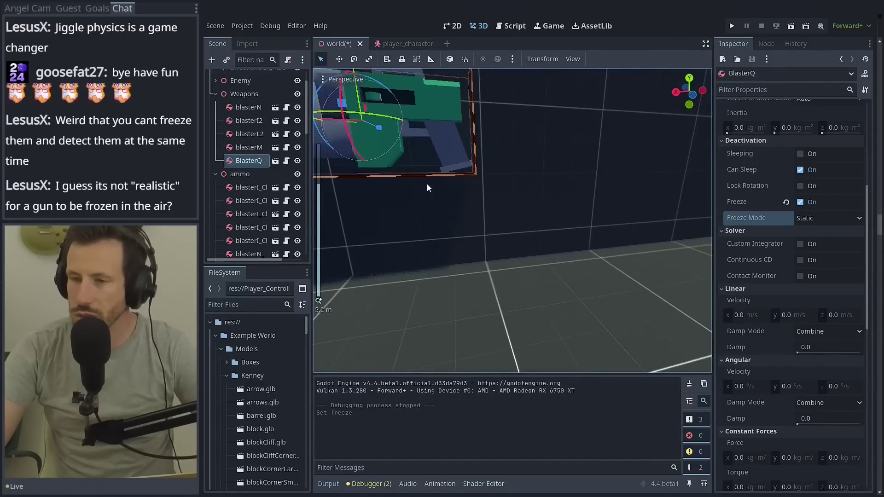
pyautogui.moveTo(427, 184); pyautogui.dragTo(469, 197, button='middle')
pyautogui.moveTo(534, 203); pyautogui.dragTo(550, 179, button='middle')
pyautogui.scroll(-3, 565, 179)
pyautogui.scroll(-3, 550, 180)
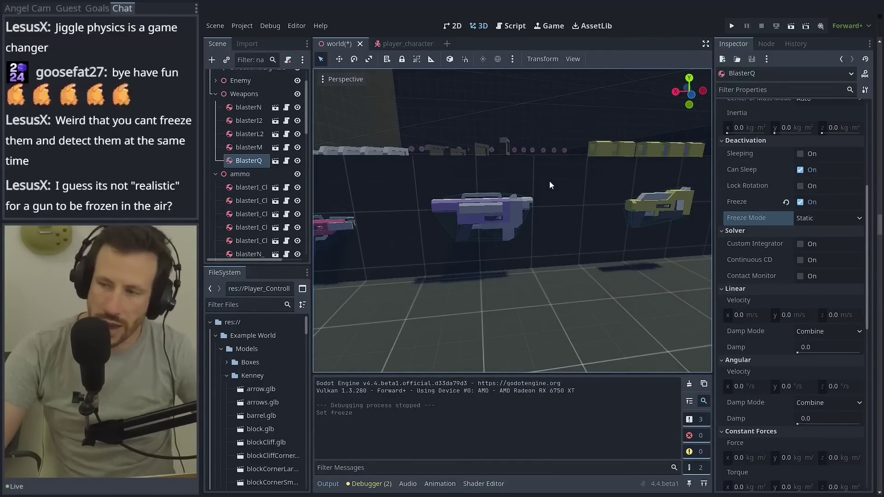
pyautogui.moveTo(552, 184); pyautogui.dragTo(497, 195, button='middle')
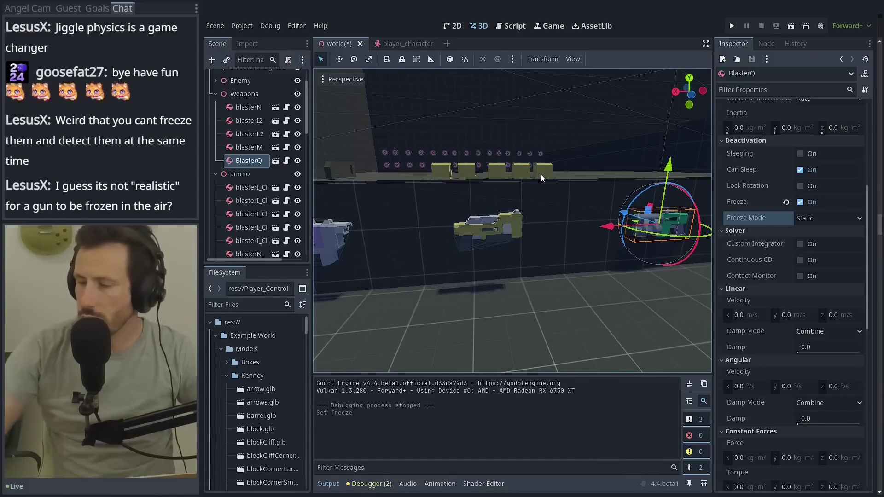
pyautogui.moveTo(541, 174); pyautogui.dragTo(426, 133, button='middle')
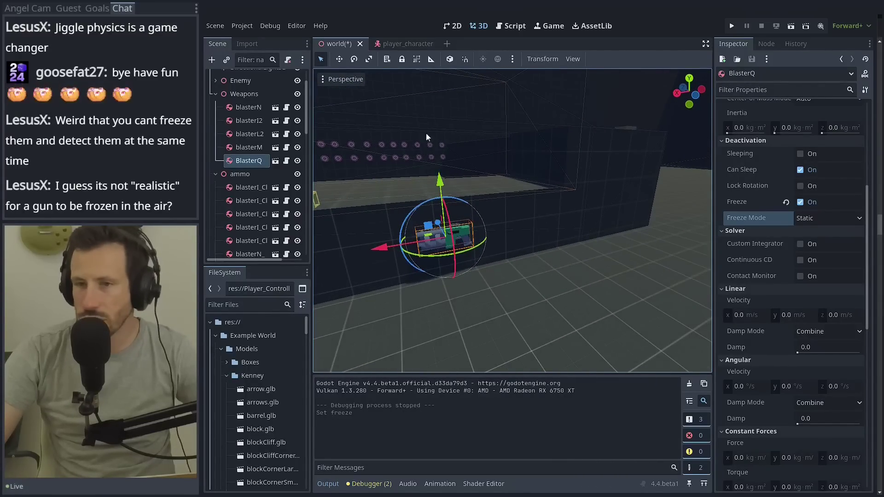
# - Set BlasterQ's Freeze Mode to Kinematic, run the project to test its pick-up, and stop the game
pyautogui.click(243, 26)
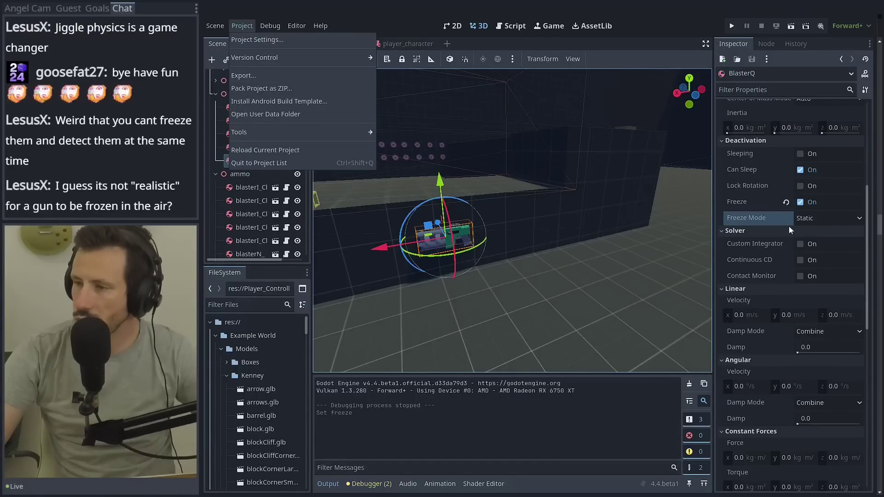
pyautogui.click(829, 221)
pyautogui.click(839, 217)
pyautogui.click(814, 246)
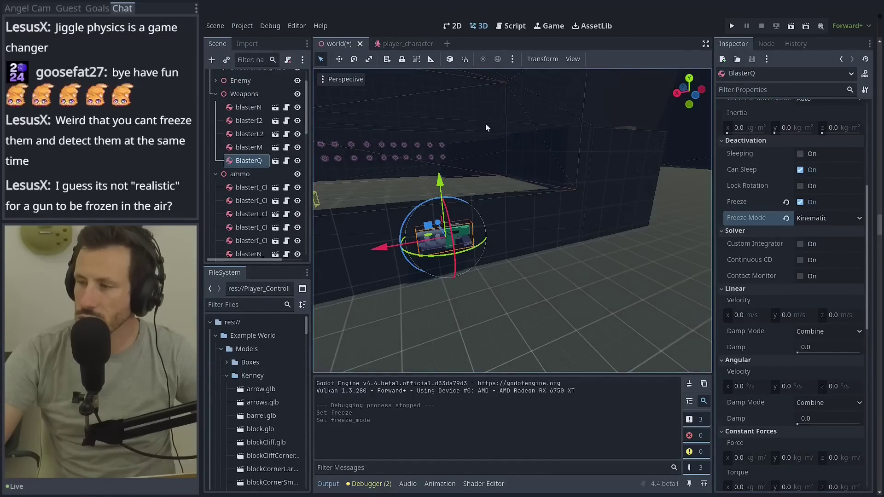
pyautogui.click(732, 25)
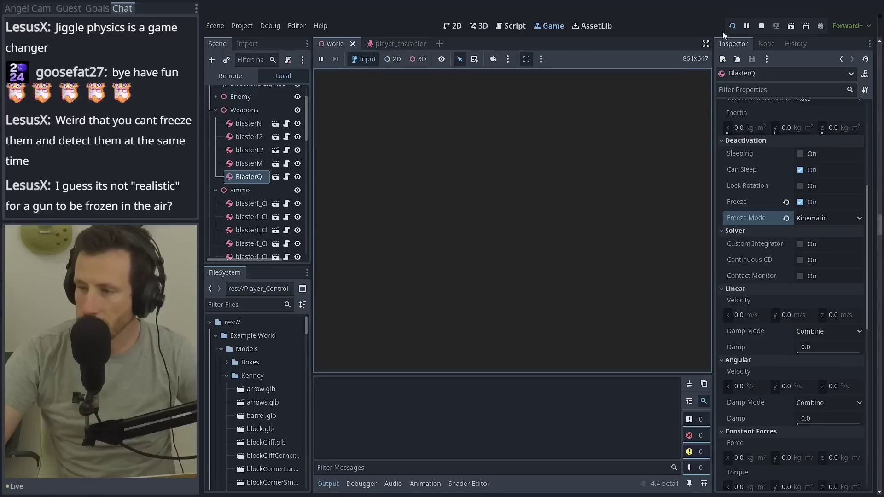
pyautogui.press('w')
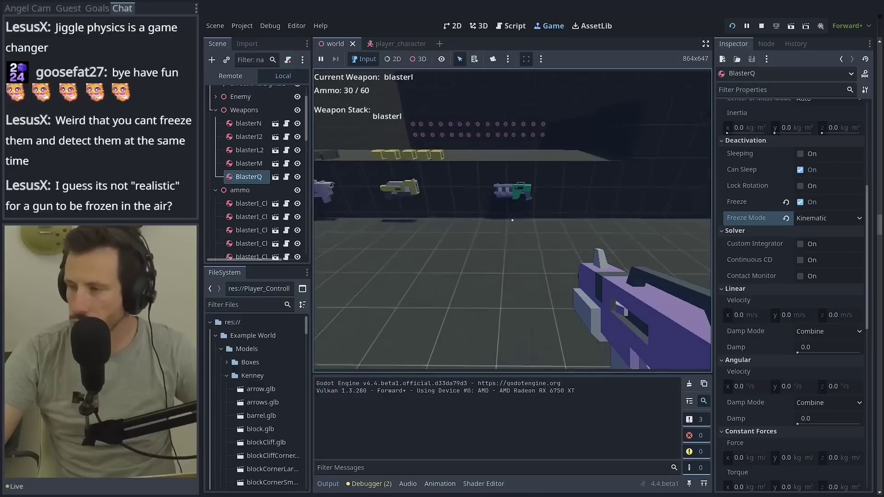
pyautogui.press('F8')
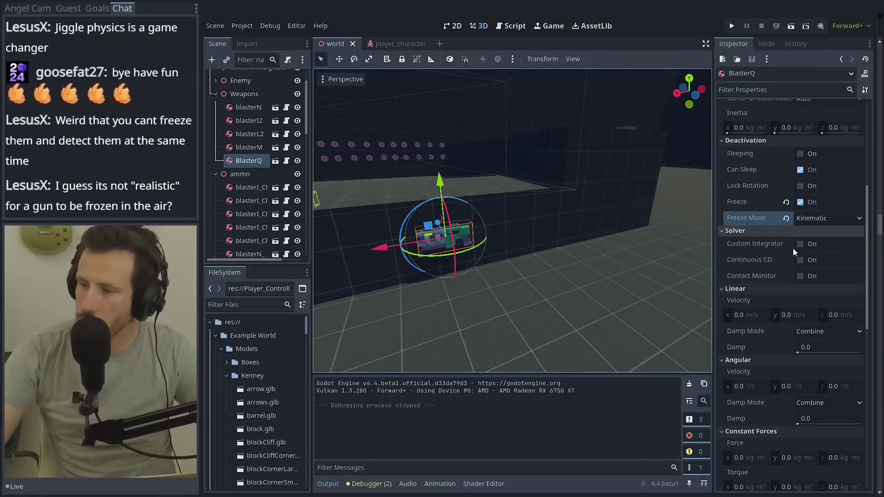
# - Enable Continuous CD in BlasterQ's solver settings
pyautogui.click(801, 261)
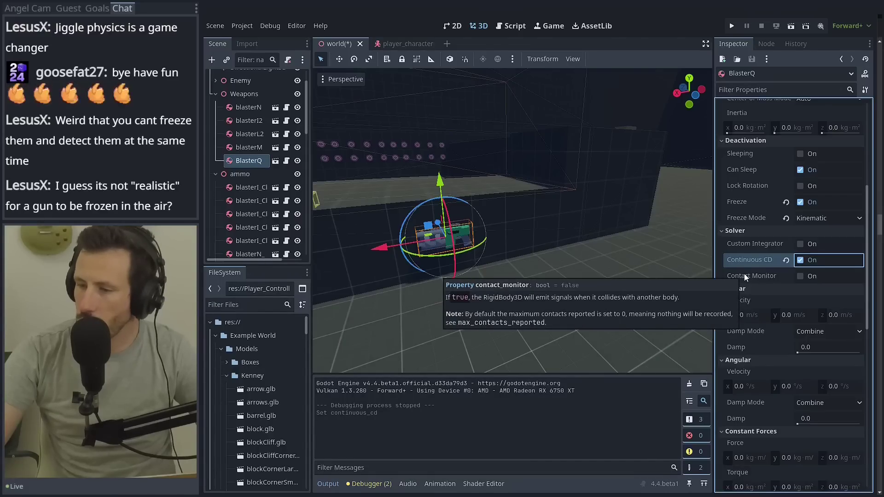
# - Enable Contact Monitor in BlasterQ's solver settings, run the project to test its pick-up, and stop the game
pyautogui.click(811, 276)
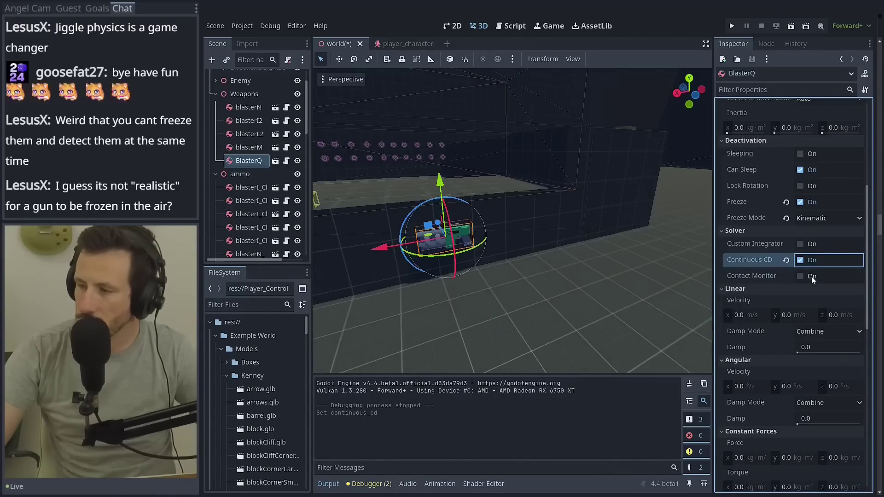
pyautogui.click(731, 30)
pyautogui.press('w')
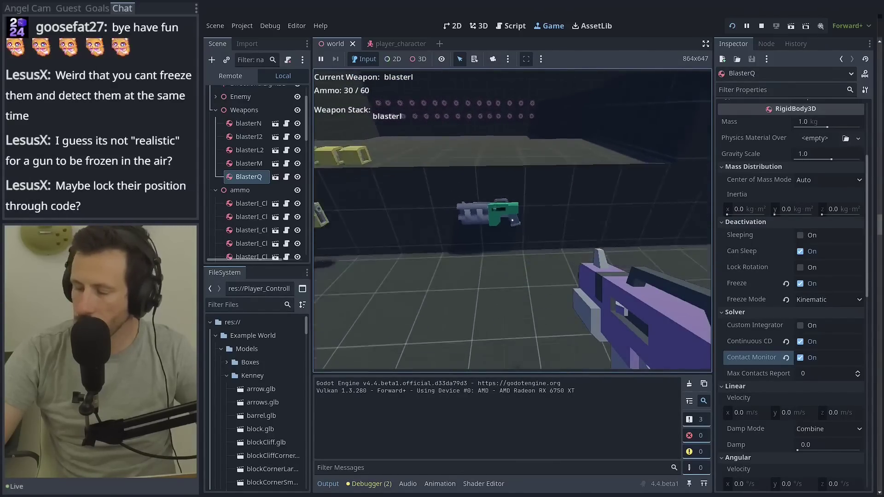
pyautogui.press('F8')
# - Turn off BlasterQ's Continuous CD, Contact Monitor and Freeze, enable Sleeping, and run the project to test its pick-up
pyautogui.click(810, 341)
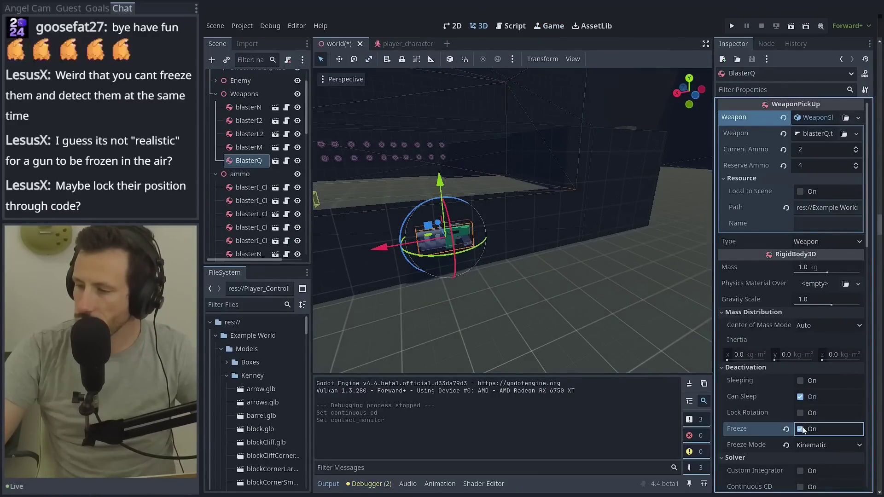
pyautogui.click(802, 380)
pyautogui.click(732, 28)
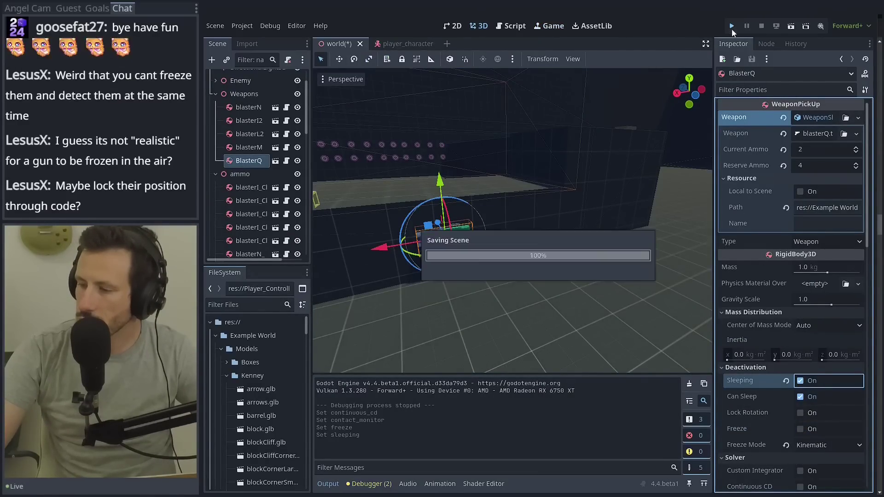
pyautogui.press('w')
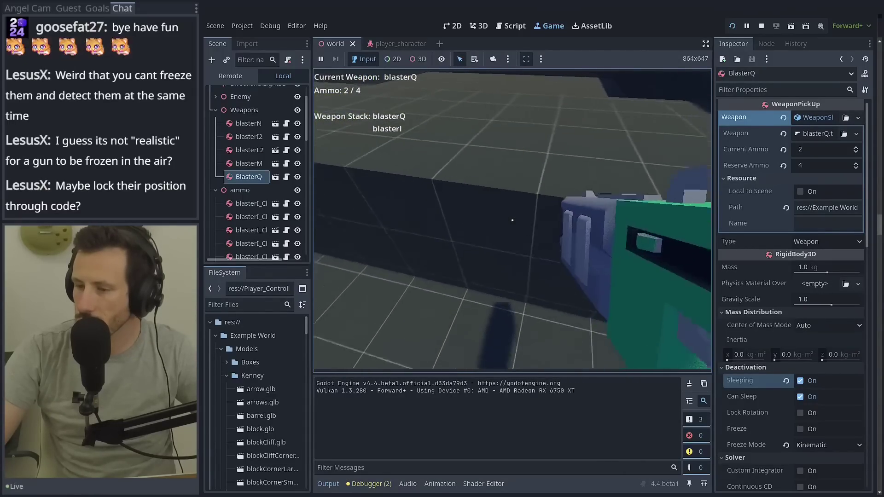
pyautogui.press('F8')
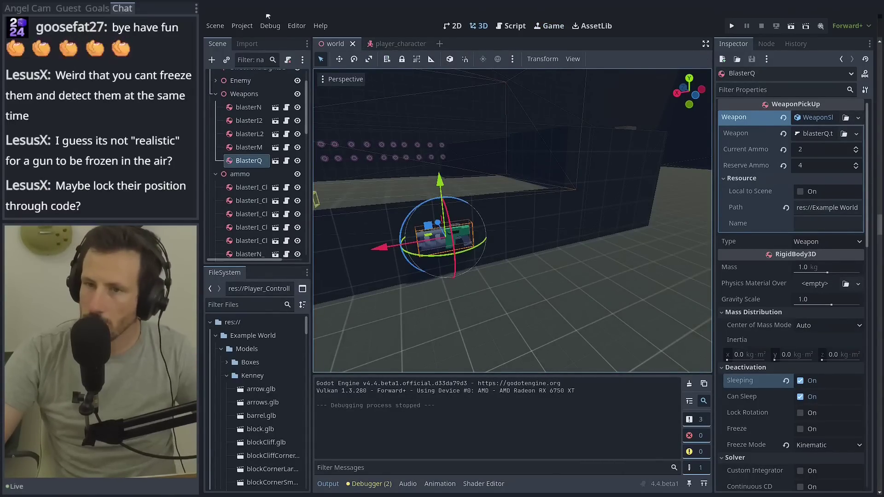
# - Set the project's 3D Physics Engine to DEFAULT in the project settings, then save and restart the editor
pyautogui.click(241, 25)
pyautogui.click(244, 36)
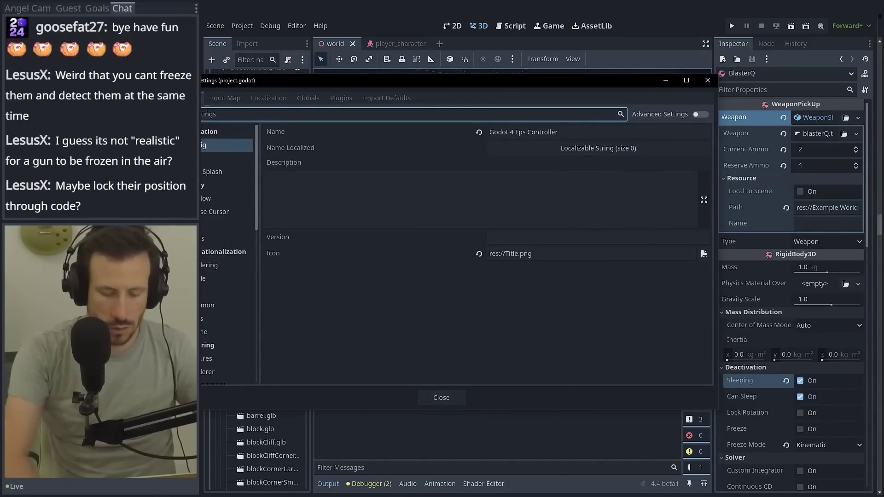
pyautogui.write('physics')
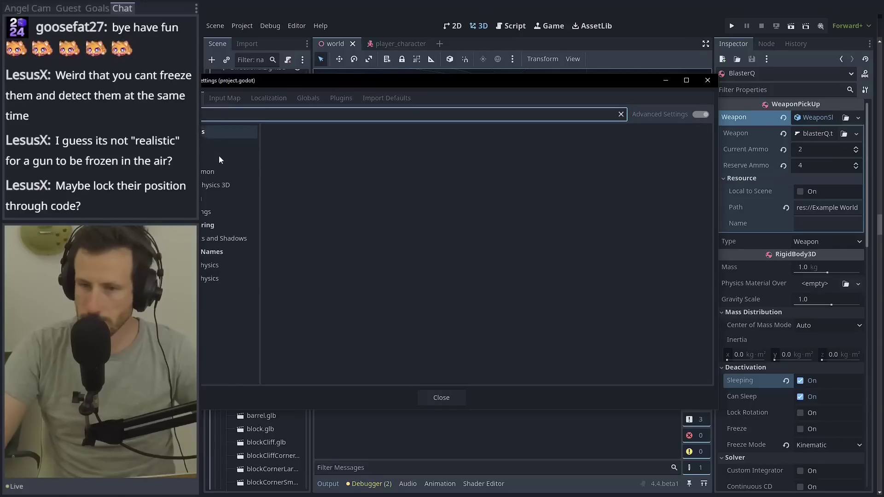
pyautogui.click(221, 157)
pyautogui.click(587, 145)
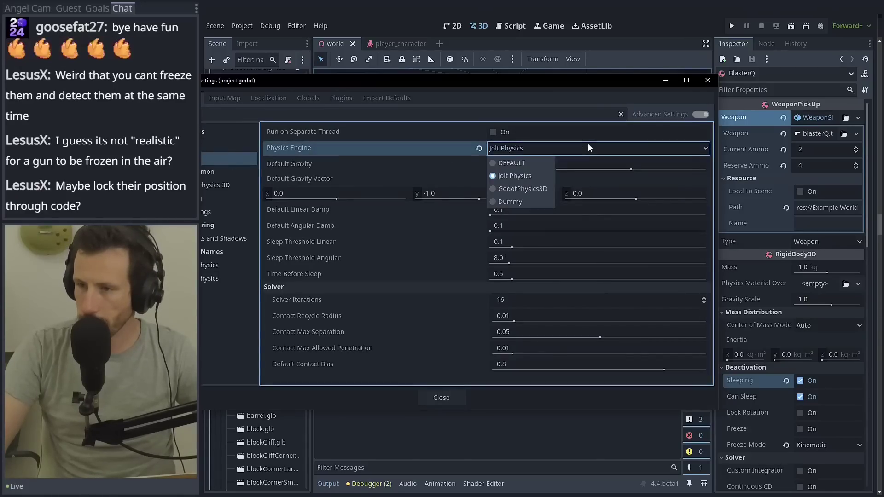
pyautogui.click(523, 165)
pyautogui.click(679, 377)
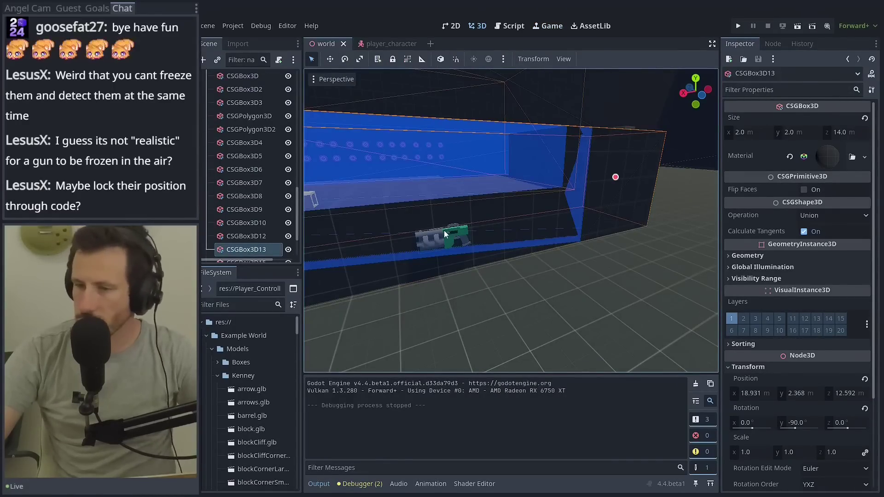
# - Disable Sleeping and enable Freeze on BlasterQ, run the project to test its pick-up, and stop the game
pyautogui.click(444, 234)
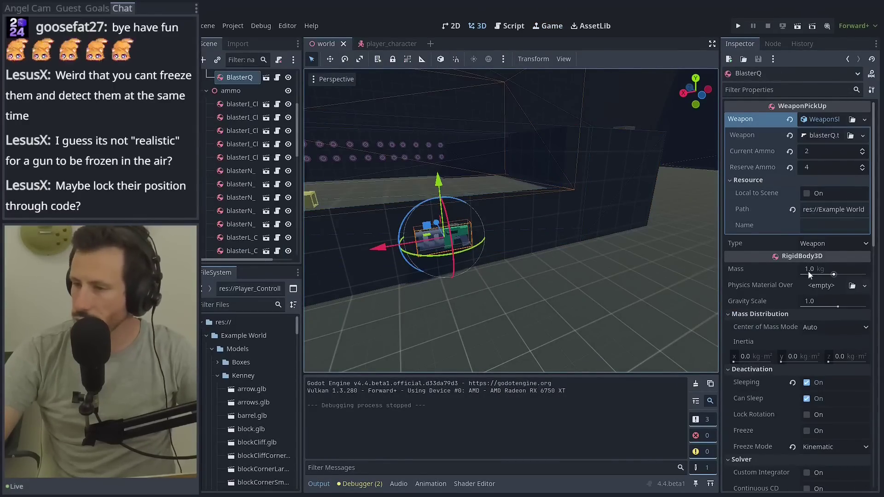
pyautogui.click(807, 383)
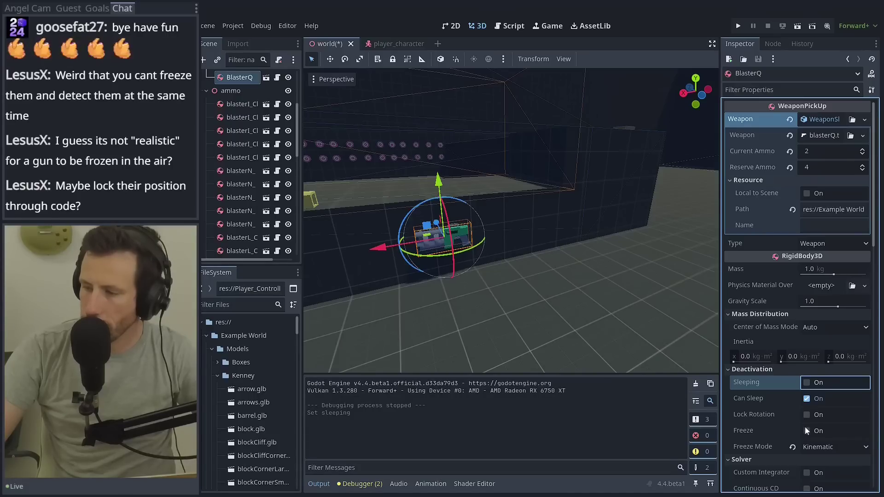
pyautogui.click(806, 430)
pyautogui.click(737, 28)
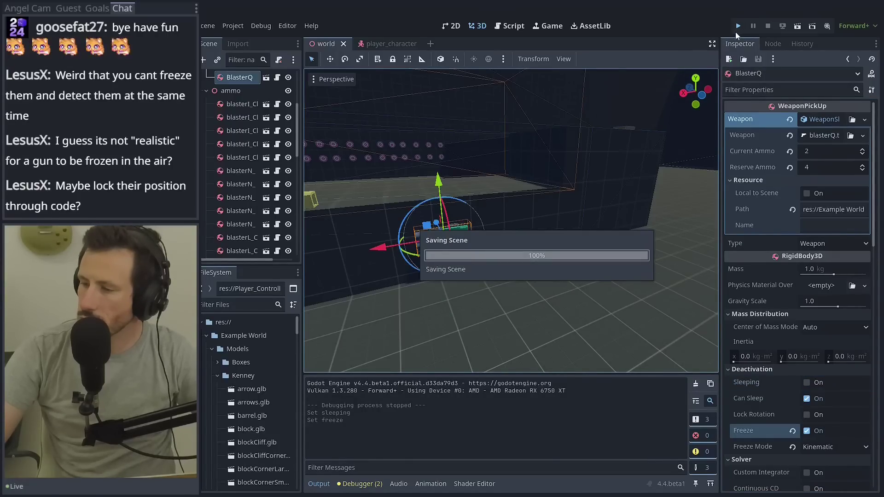
pyautogui.press('w')
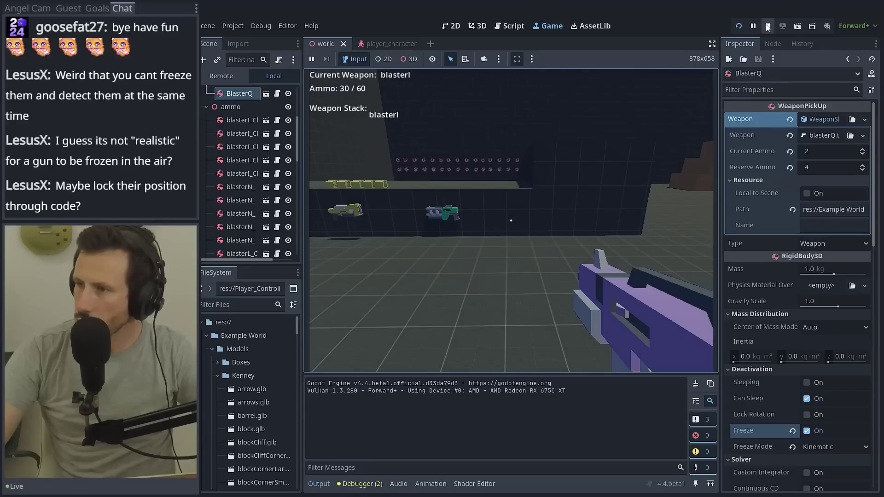
pyautogui.press('F8')
# - Set BlasterQ's Freeze Mode to Static, run the project, and try picking up and firing the weapon
pyautogui.click(815, 448)
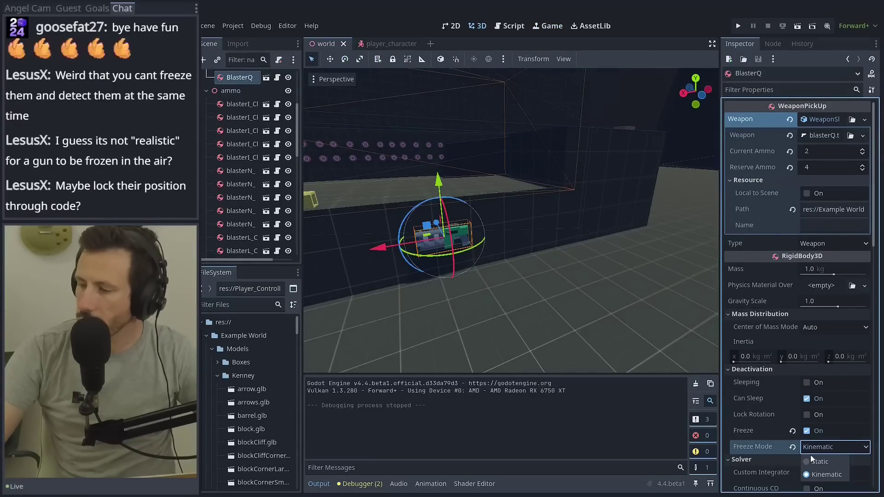
pyautogui.click(819, 461)
pyautogui.click(740, 26)
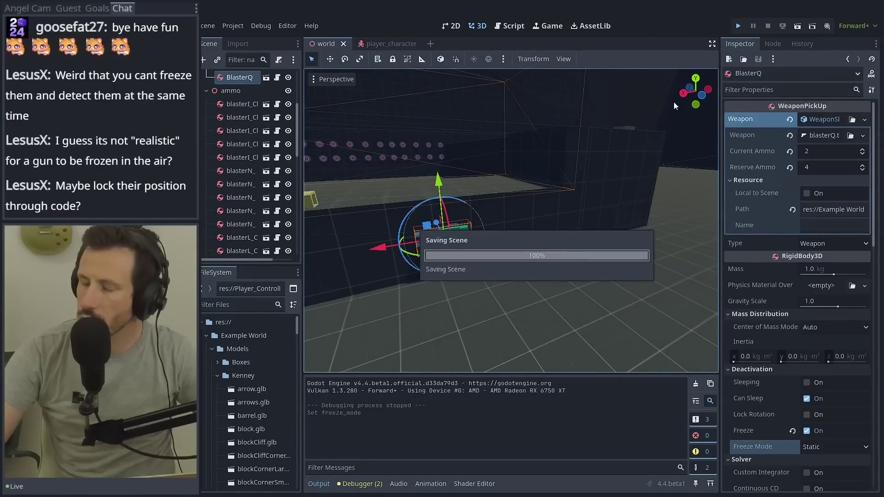
pyautogui.press('w')
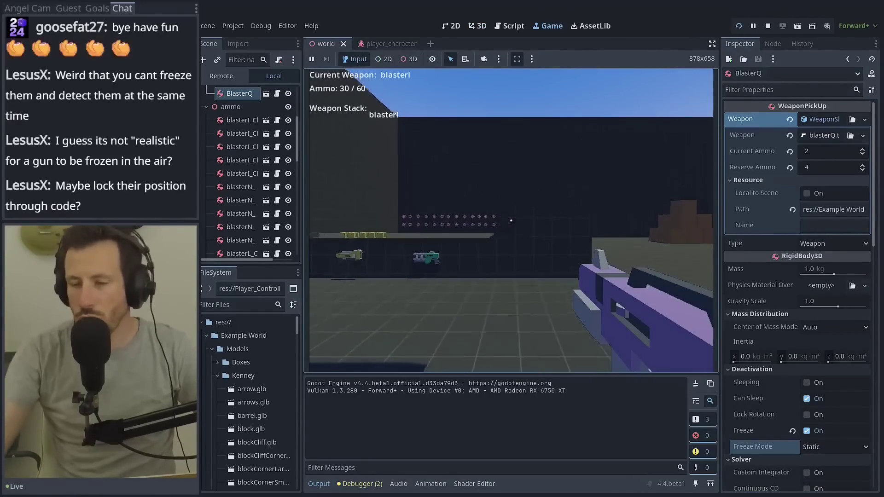
pyautogui.press('1')
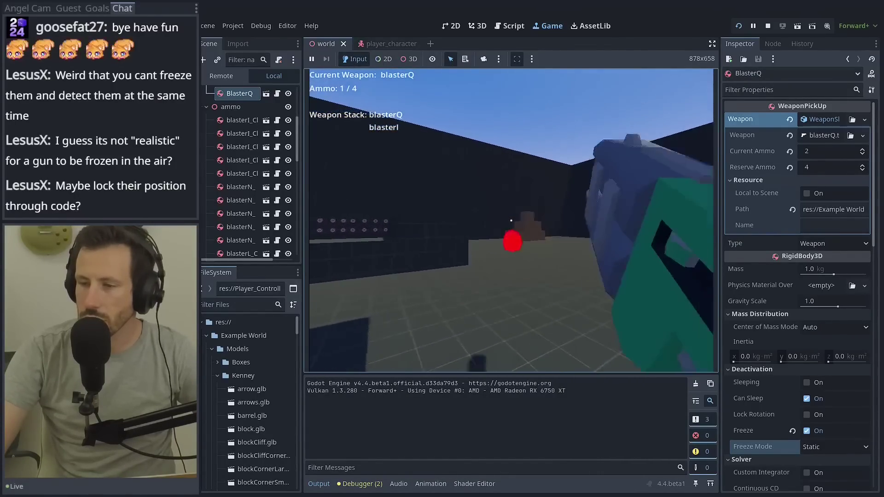
# - Set the project's 3D Physics Engine to Jolt Physics in the project settings and restart the editor with the change saved
pyautogui.press('Escape')
pyautogui.click(233, 25)
pyautogui.click(244, 41)
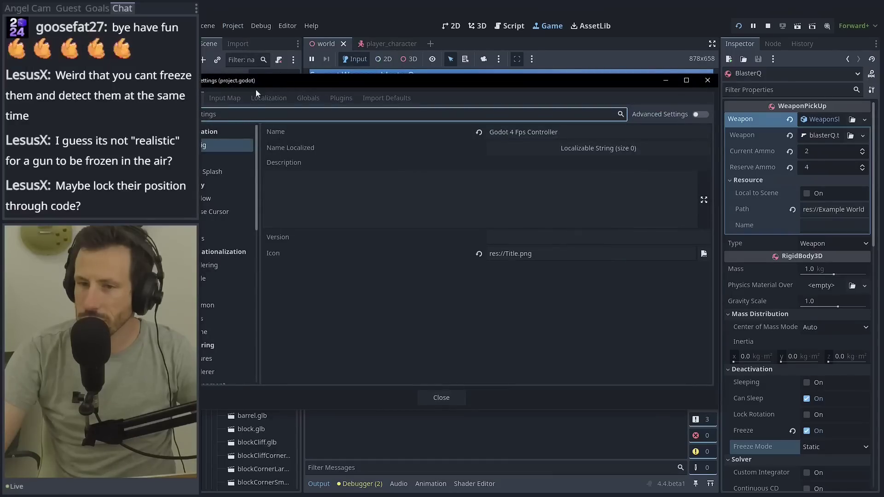
pyautogui.write('physics')
pyautogui.press('BackSpace')
pyautogui.press('BackSpace')
pyautogui.press('BackSpace')
pyautogui.press('BackSpace')
pyautogui.press('BackSpace')
pyautogui.press('BackSpace')
pyautogui.press('BackSpace')
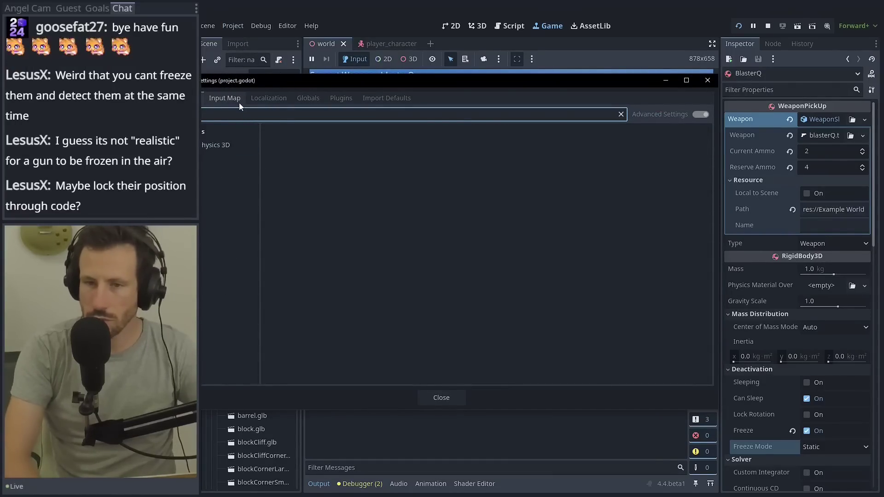
pyautogui.write('physics')
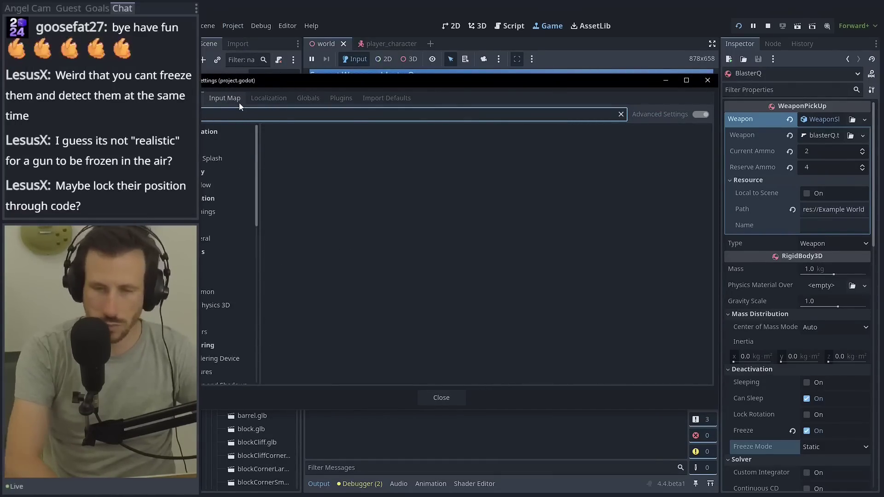
pyautogui.click(205, 156)
pyautogui.click(598, 149)
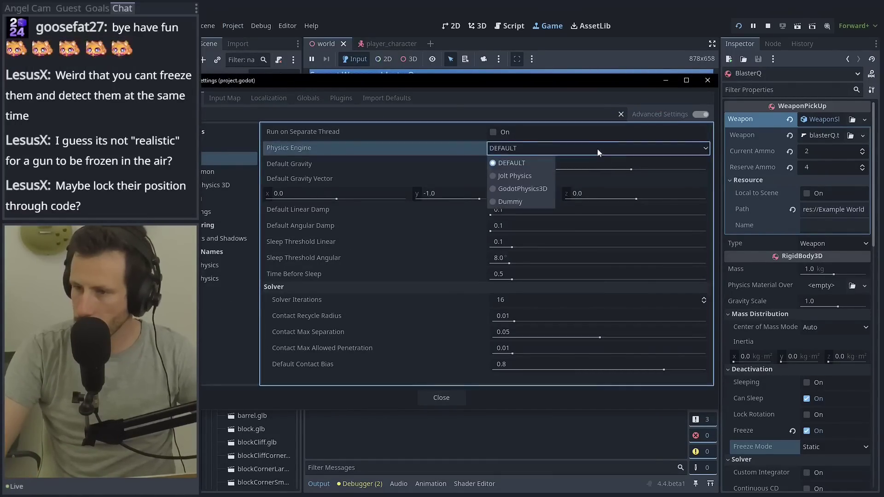
pyautogui.click(511, 177)
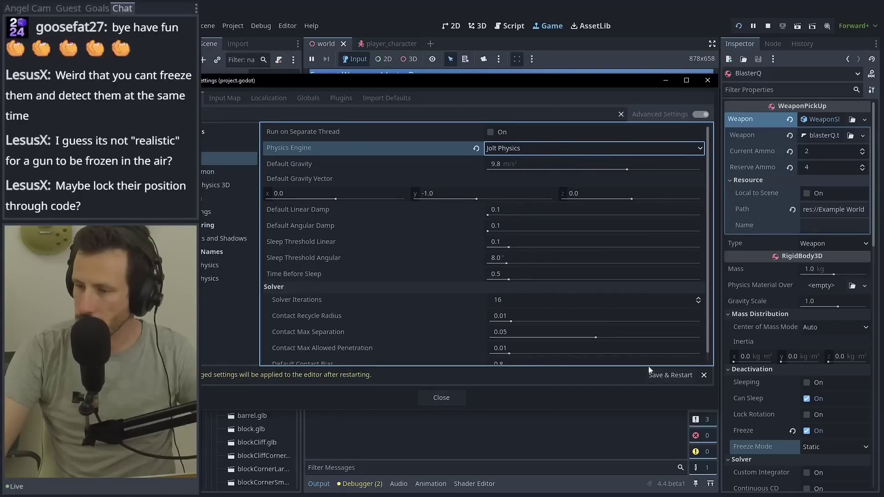
pyautogui.click(661, 378)
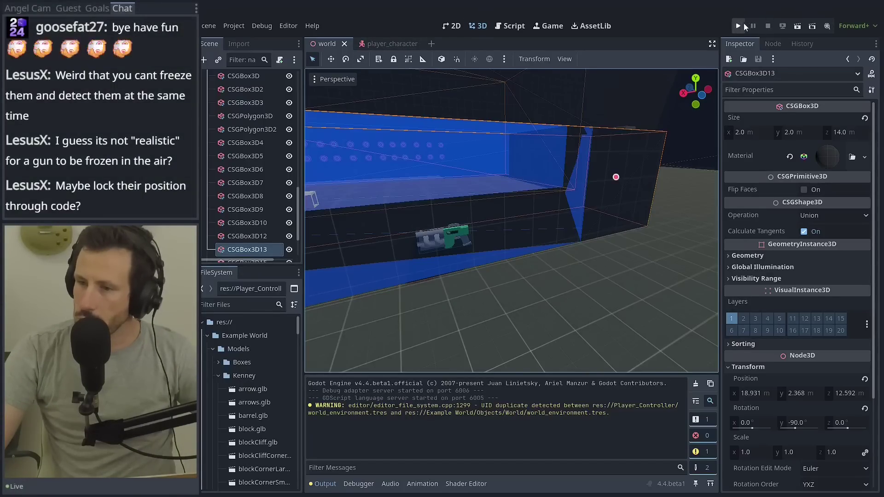
# - Run the project to test picking up the statically frozen BlasterQ under Jolt Physics, and stop the game
pyautogui.click(744, 25)
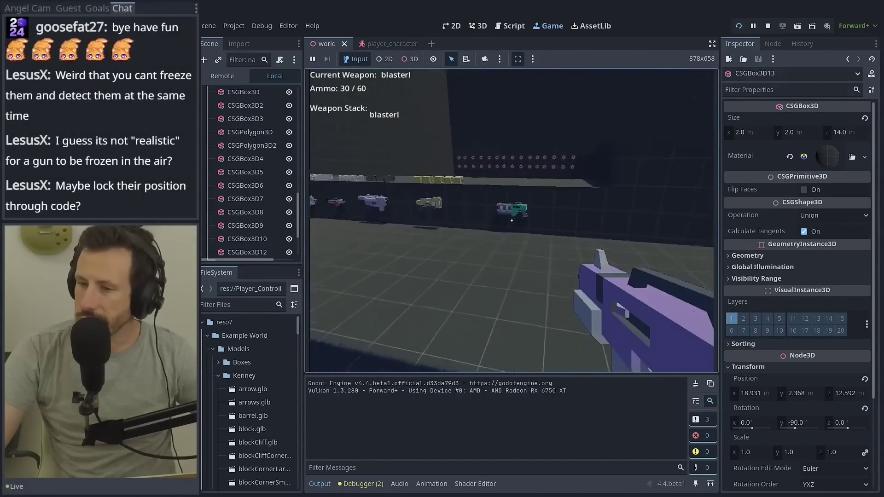
pyautogui.press('w')
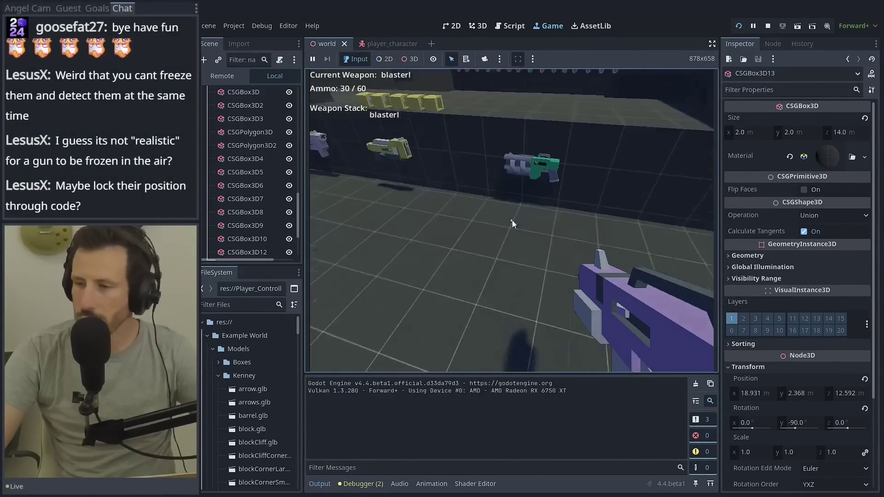
pyautogui.click(767, 28)
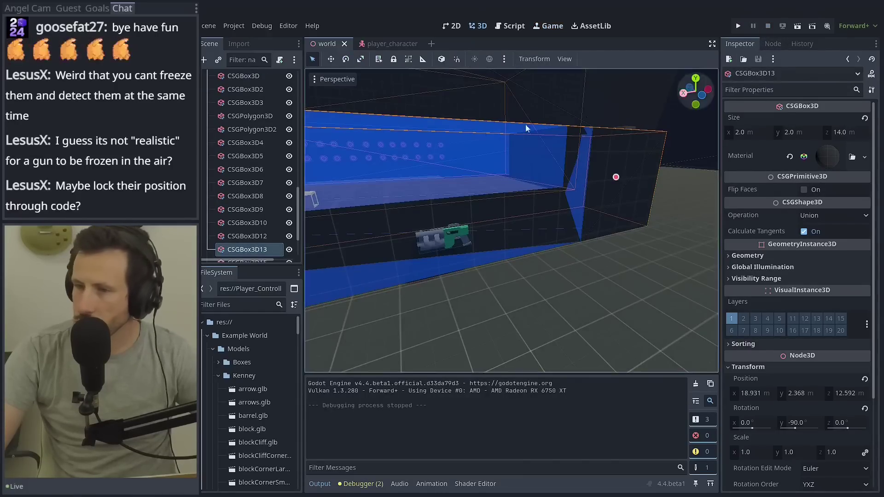
# - Disable Freeze on BlasterQ in the Weapons group and run the project to test its pick-up
pyautogui.scroll(5, 230, 194)
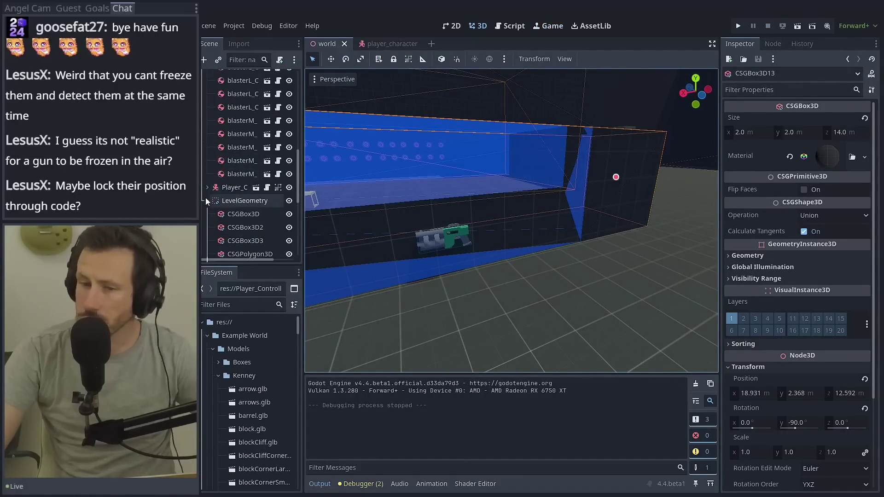
pyautogui.scroll(6, 206, 201)
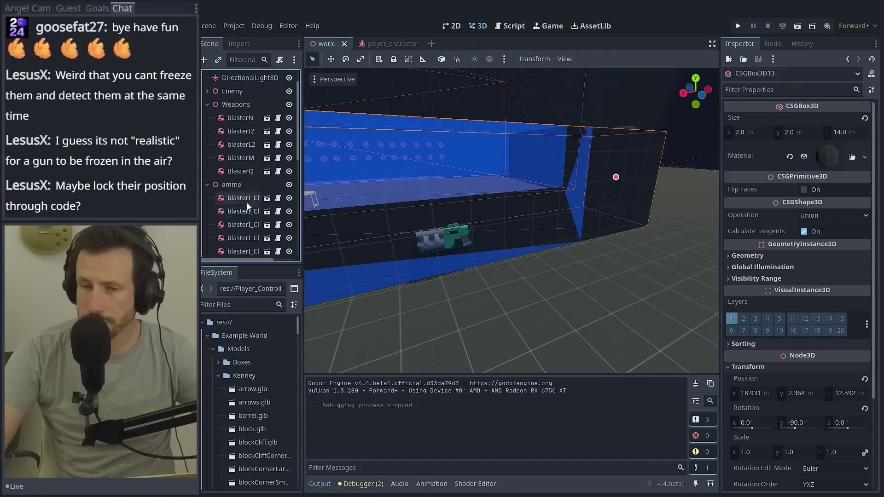
pyautogui.scroll(1, 248, 207)
pyautogui.click(243, 197)
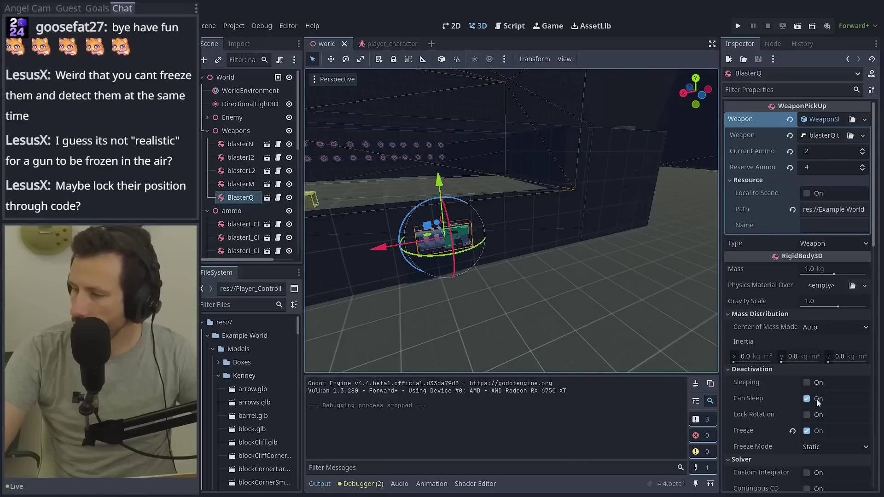
pyautogui.click(807, 431)
pyautogui.click(736, 27)
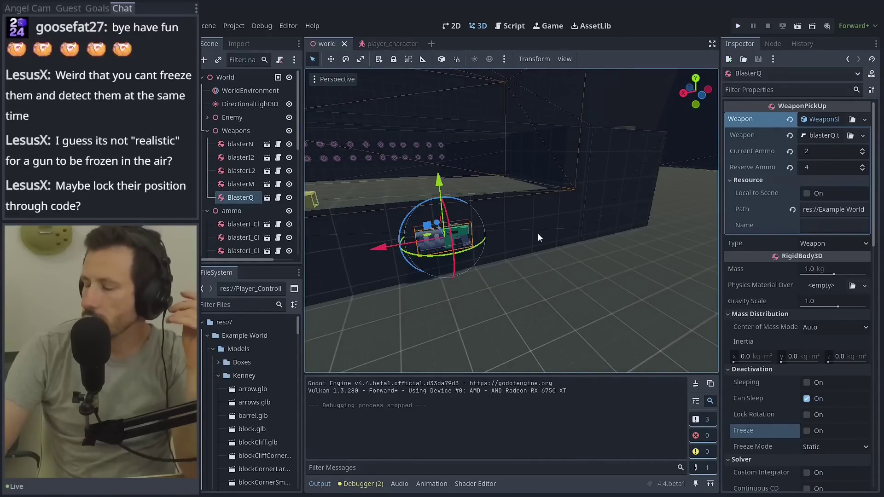
# - Open BlasterQ's Weapon_Pick_Up.gd script, look up the RigidBody3D class reference from it, and widen the documentation view
pyautogui.click(287, 199)
pyautogui.click(288, 199)
pyautogui.click(279, 198)
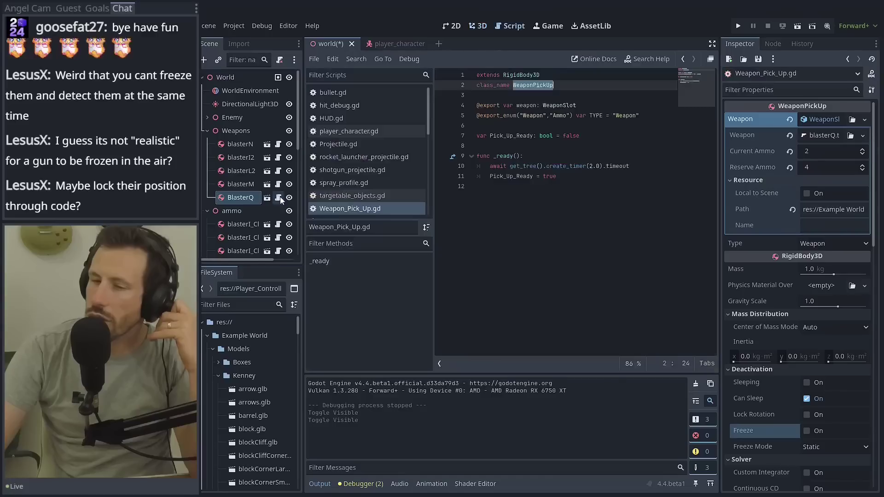
pyautogui.keyDown('ctrl'); pyautogui.click(524, 77); pyautogui.keyUp('ctrl')
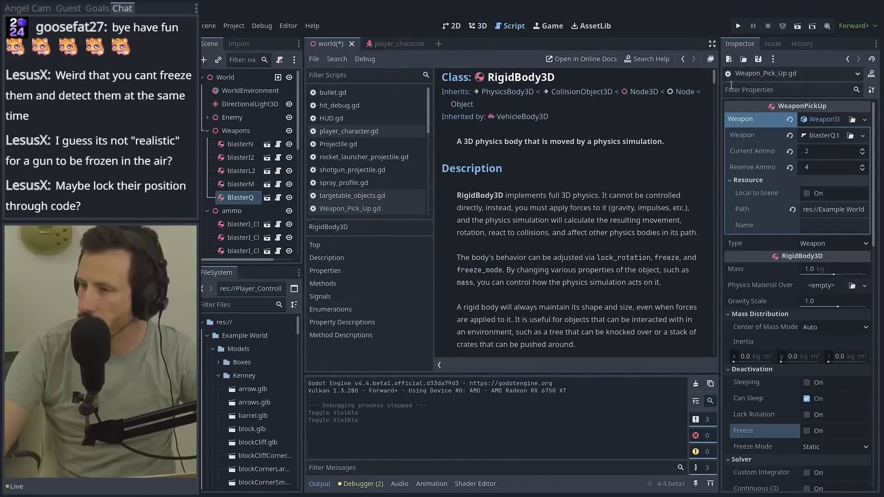
pyautogui.moveTo(719, 81); pyautogui.dragTo(745, 81)
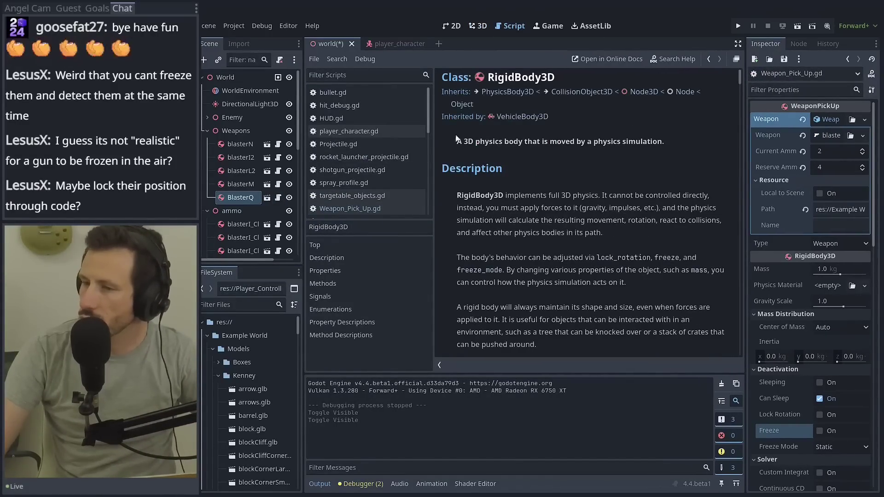
pyautogui.moveTo(304, 117); pyautogui.dragTo(286, 117)
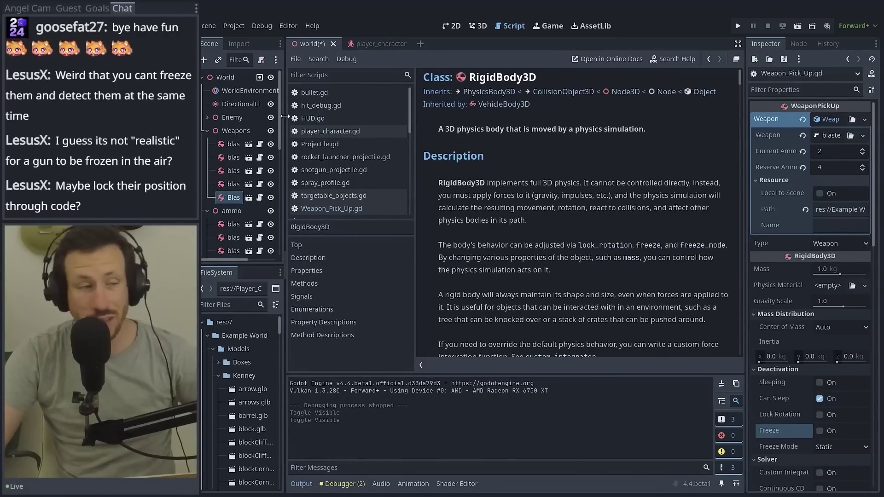
# - Look up the freeze property in the RigidBody3D class reference
pyautogui.scroll(-5, 574, 217)
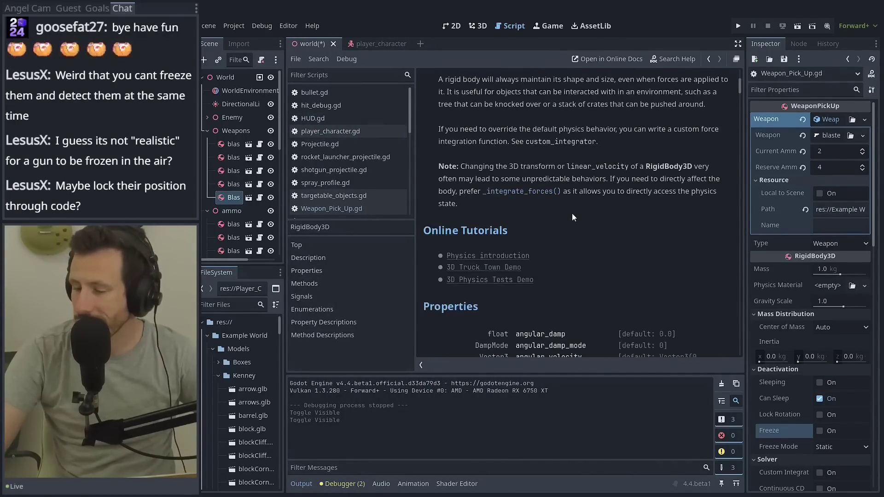
pyautogui.scroll(-2, 573, 217)
pyautogui.scroll(-6, 574, 219)
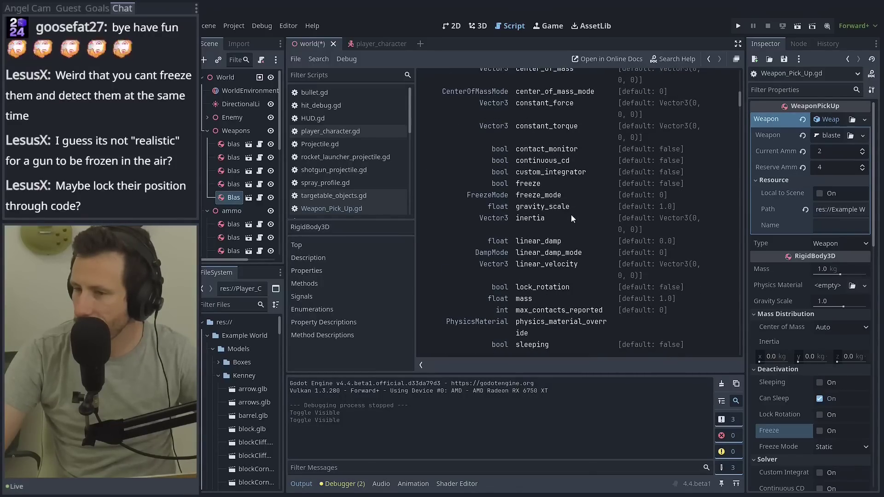
pyautogui.click(529, 183)
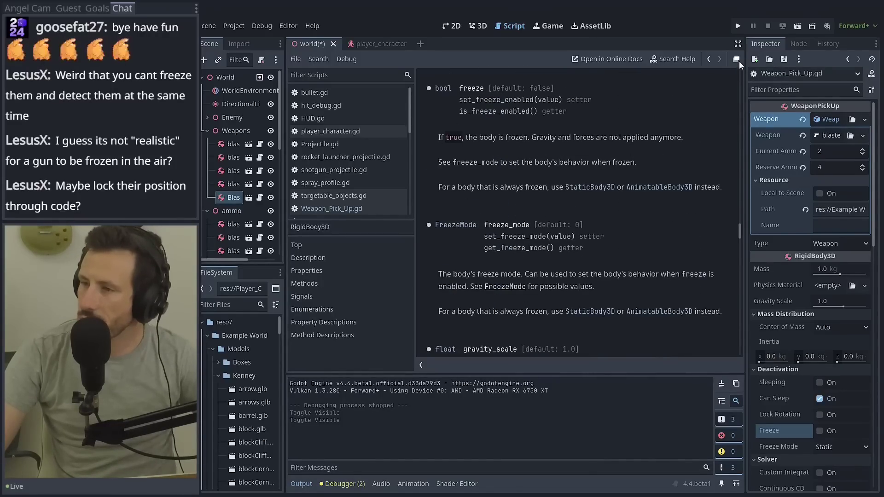
# - Make the script editor a floating window, move it over the viewport and enlarge it to show more documentation
pyautogui.click(738, 60)
pyautogui.moveTo(641, 48); pyautogui.dragTo(561, 24)
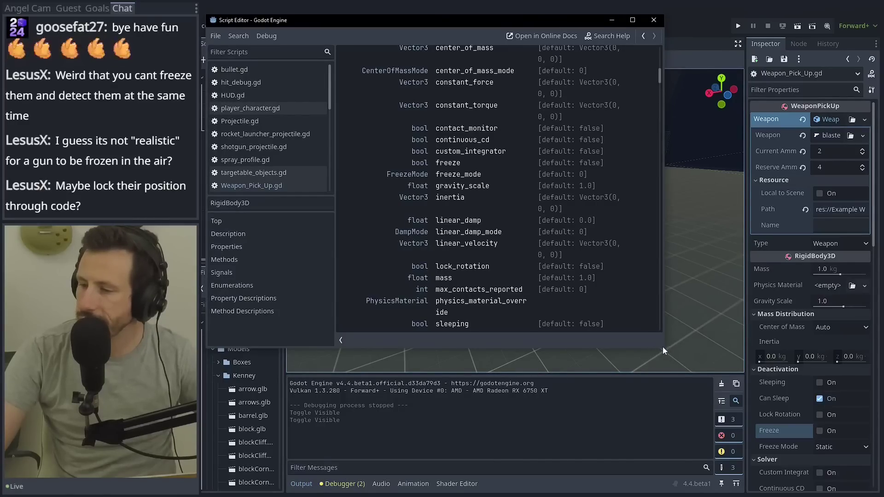
pyautogui.moveTo(664, 349); pyautogui.dragTo(880, 490)
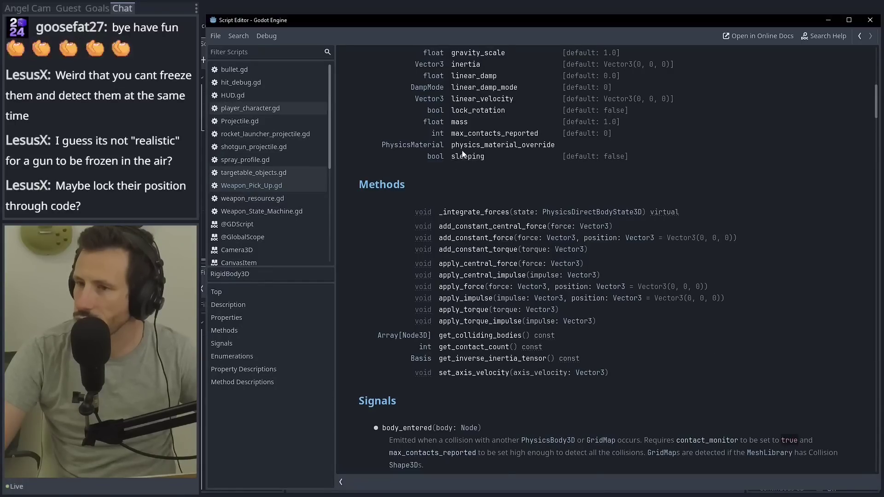
# - Read the descriptions of freeze and freeze_mode, and open the StaticBody3D class reference linked there
pyautogui.scroll(5, 463, 153)
pyautogui.click(463, 244)
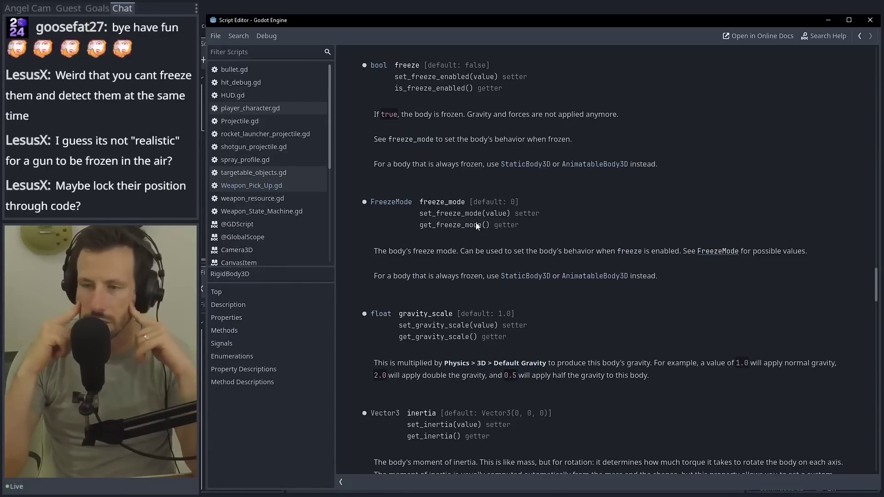
pyautogui.click(518, 165)
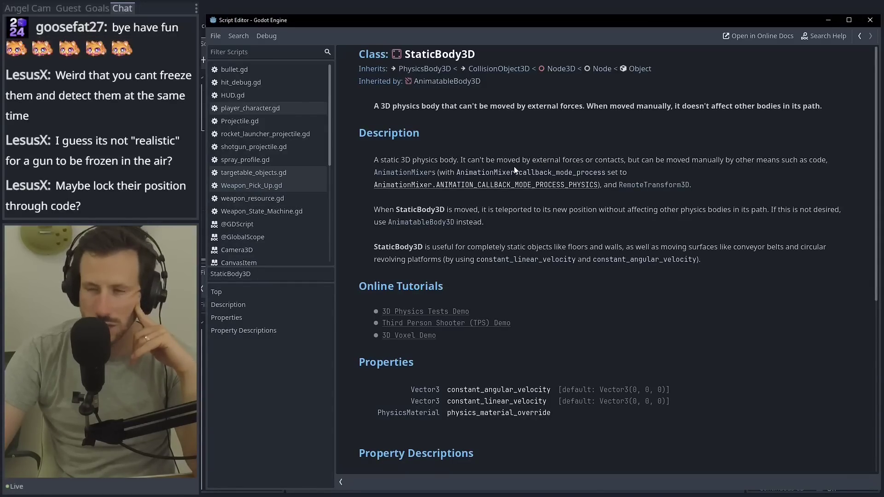
# - Return to the main editor window, open the Player_Character scene and inspect the CollisionShape3D under PickUpDetection
pyautogui.hotkey('alt', 'Tab')
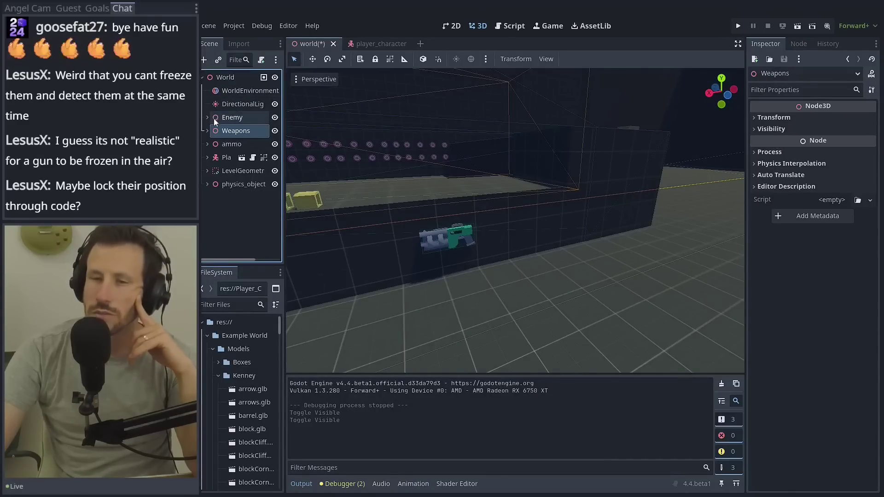
pyautogui.click(253, 158)
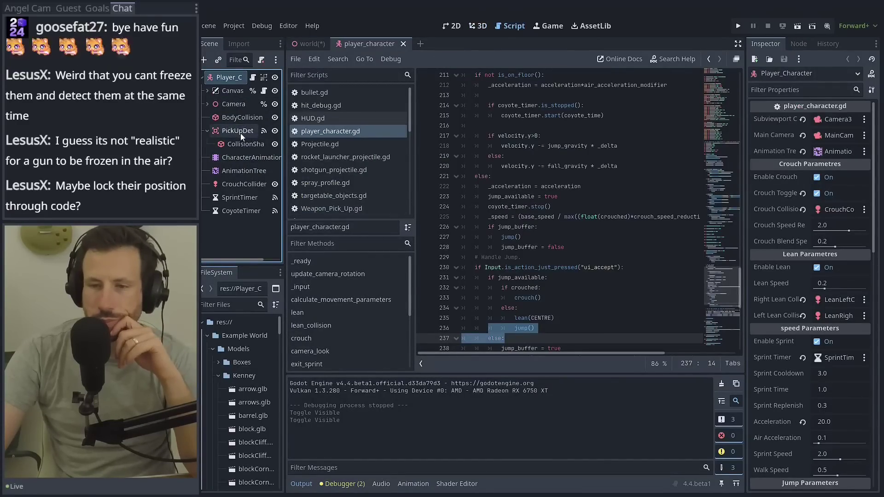
pyautogui.click(238, 131)
pyautogui.click(241, 145)
# - Open the Weapons_Manager's Weapon_State_Machine.gd script and examine the pick-up detection body-entered function, resizing the side docks to make room for the code
pyautogui.click(209, 105)
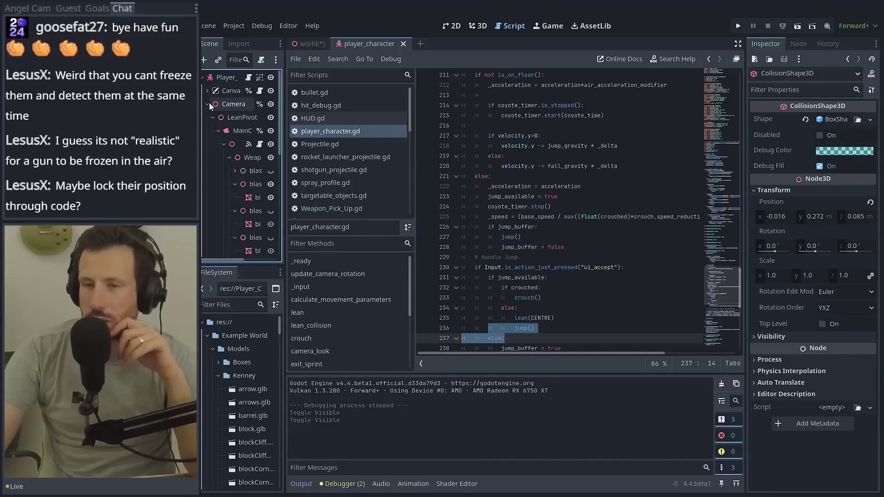
pyautogui.click(224, 144)
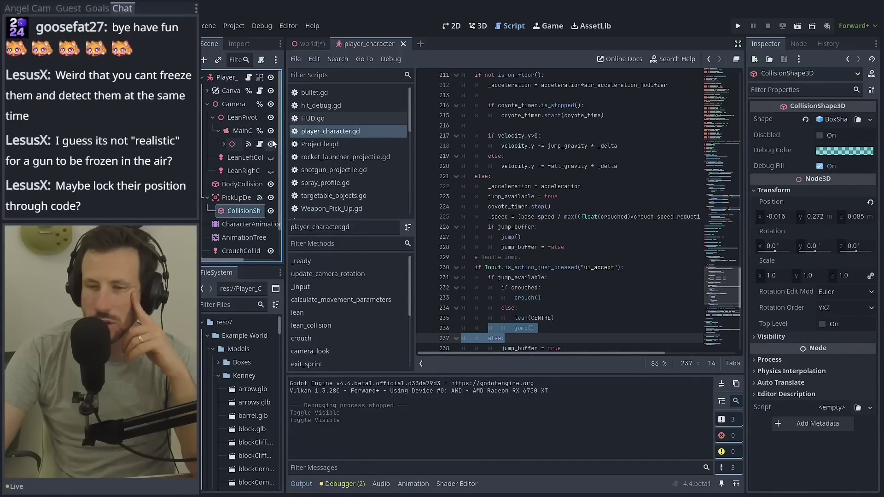
pyautogui.moveTo(285, 267); pyautogui.dragTo(400, 267)
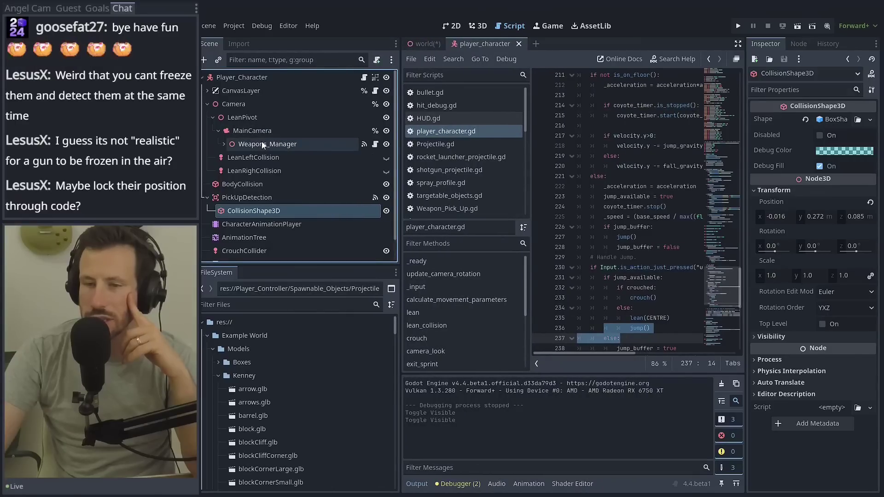
pyautogui.click(376, 145)
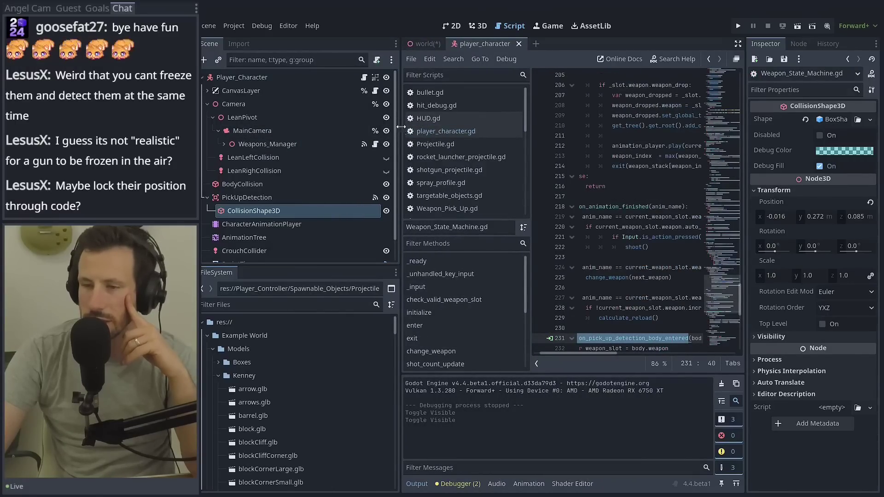
pyautogui.moveTo(402, 127); pyautogui.dragTo(320, 129)
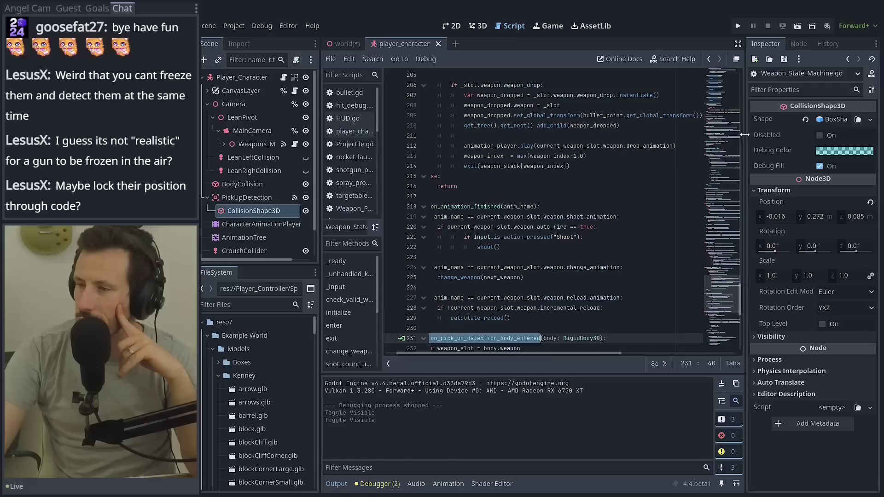
pyautogui.moveTo(745, 135); pyautogui.dragTo(780, 135)
pyautogui.scroll(-3, 596, 208)
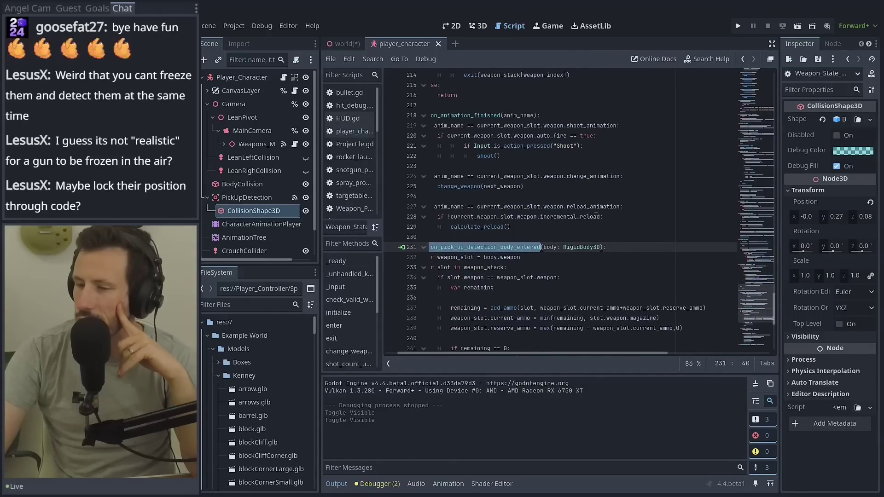
# - Add a CSGBox3D node under LevelGeometry in the world scene
pyautogui.click(477, 27)
pyautogui.click(346, 44)
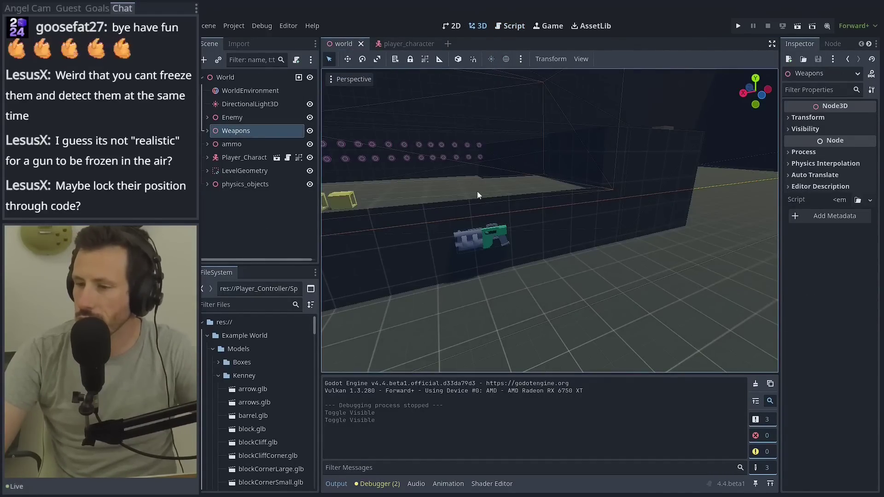
pyautogui.click(553, 194)
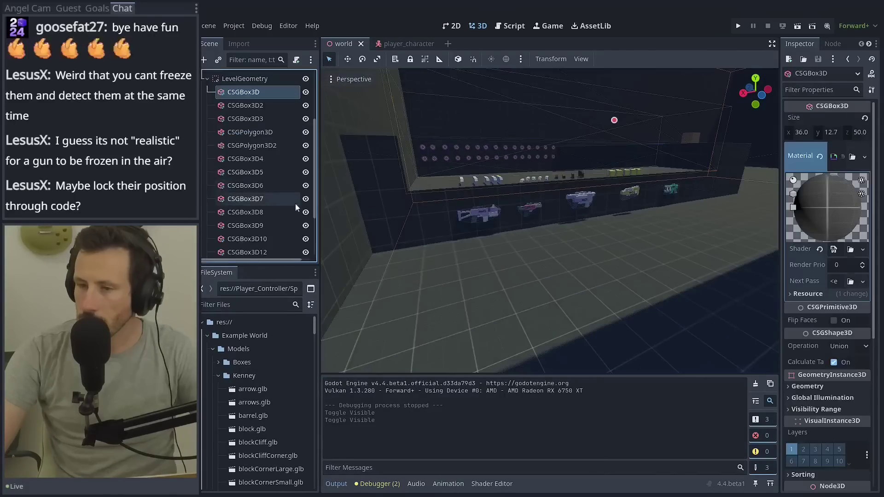
pyautogui.click(217, 81)
pyautogui.click(204, 61)
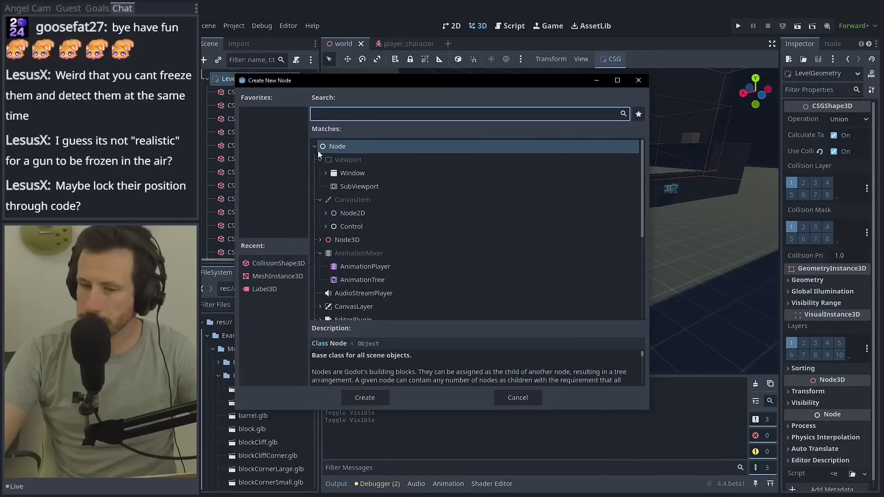
pyautogui.moveTo(295, 81); pyautogui.dragTo(442, 69)
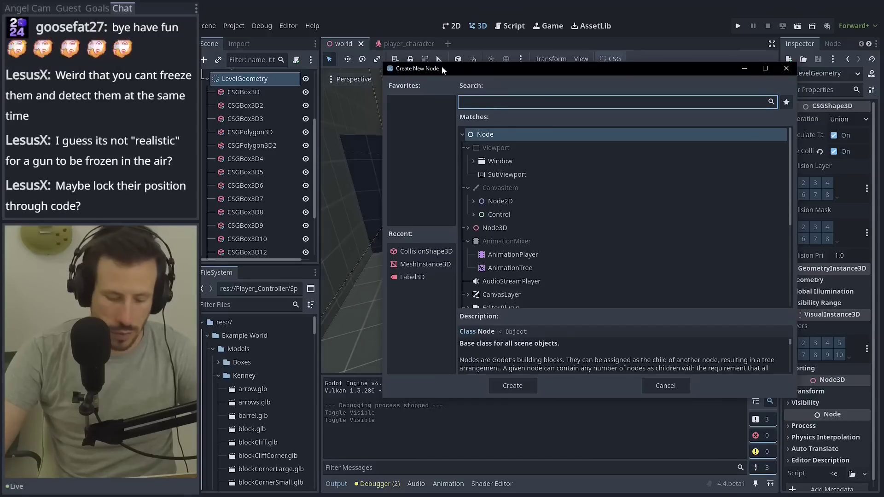
pyautogui.write('csg')
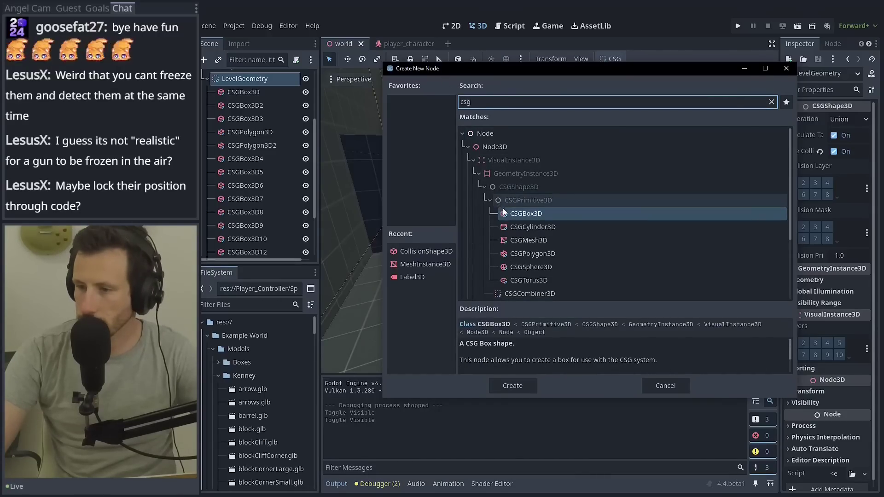
pyautogui.doubleClick(503, 209)
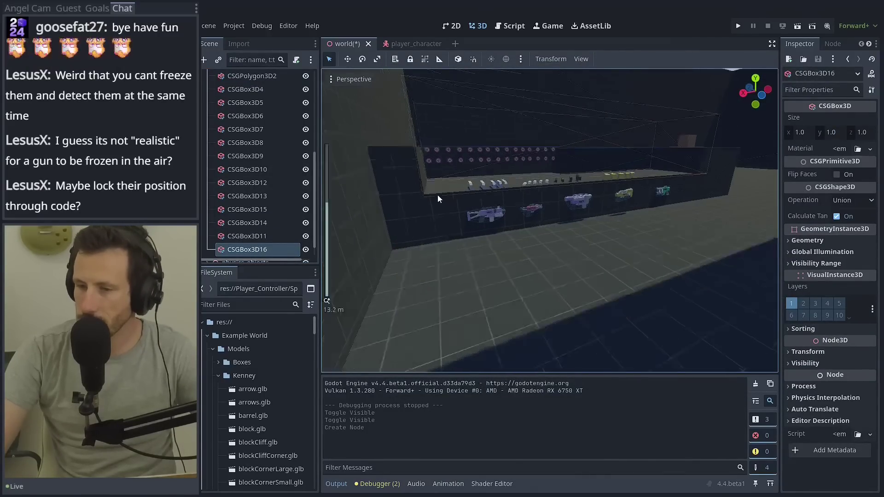
# - Move the new box from the world origin to the weapon wall, just below the first blaster in the row
pyautogui.scroll(-5, 440, 195)
pyautogui.moveTo(443, 195); pyautogui.dragTo(696, 272, button='middle')
pyautogui.scroll(-3, 696, 272)
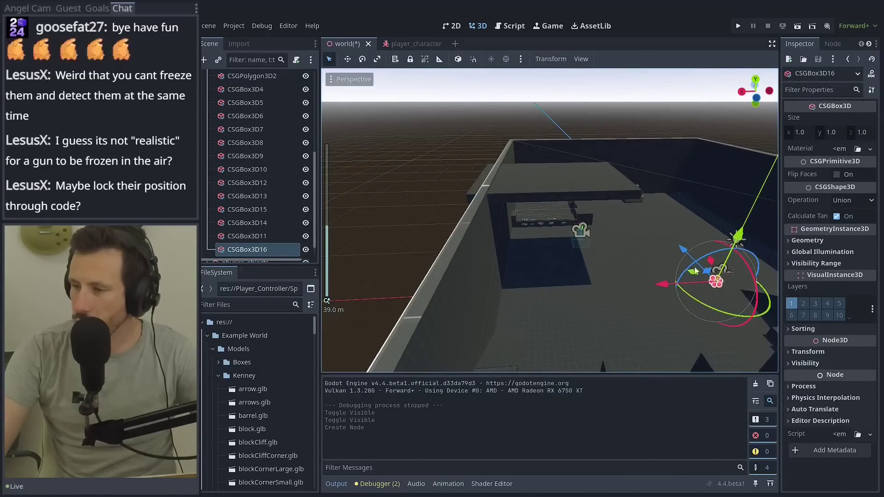
pyautogui.moveTo(699, 276); pyautogui.dragTo(617, 258)
pyautogui.press('f')
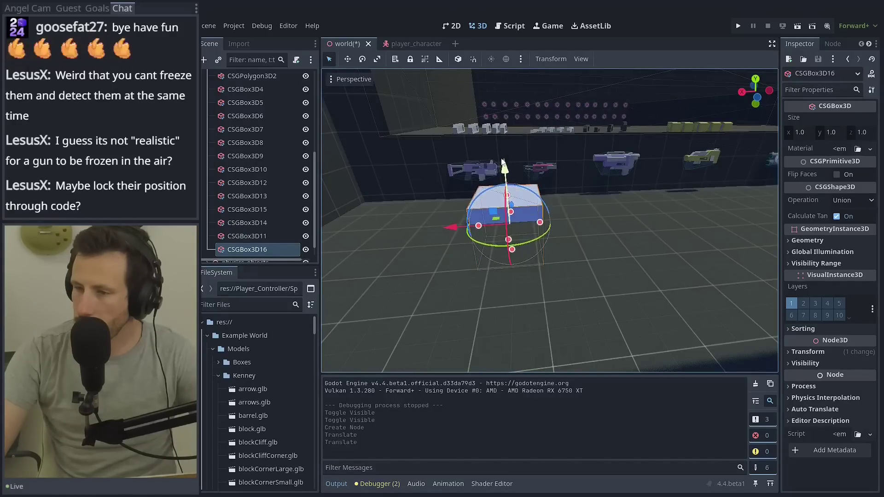
pyautogui.moveTo(479, 240); pyautogui.dragTo(598, 259, button='middle')
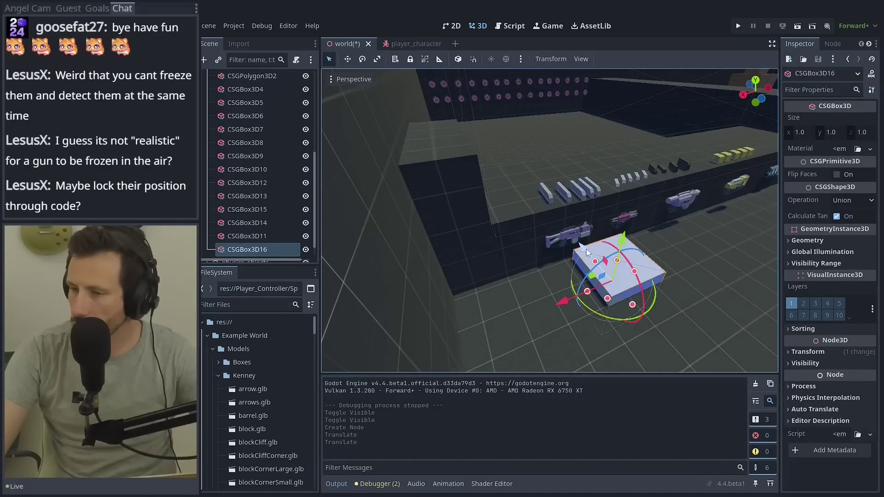
pyautogui.moveTo(587, 249); pyautogui.dragTo(555, 271)
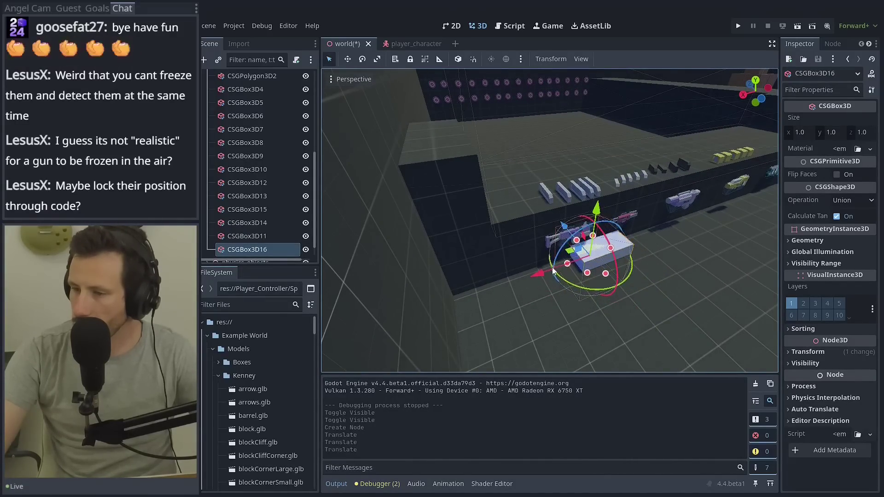
pyautogui.press('f')
# - Stretch the box to about 7.16 in X and about 1.07 in Y so it runs beneath the row of weapons
pyautogui.moveTo(523, 216); pyautogui.dragTo(526, 210)
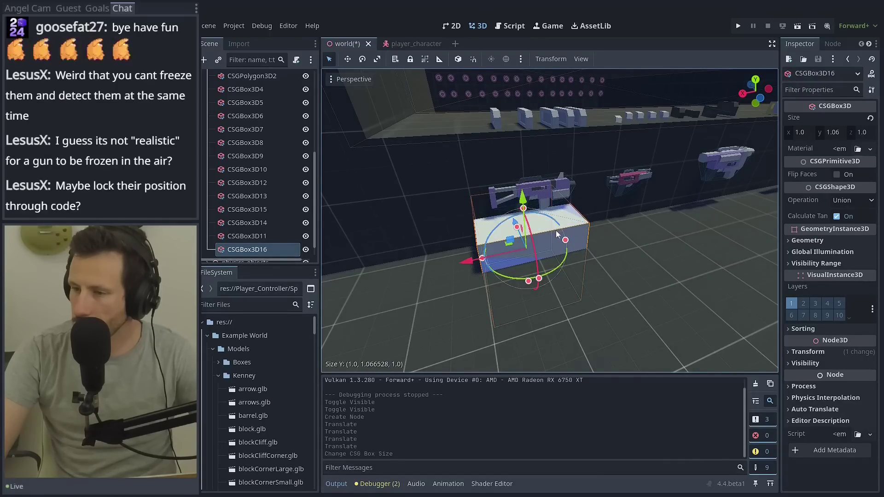
pyautogui.moveTo(564, 240); pyautogui.dragTo(728, 221)
pyautogui.scroll(-5, 716, 221)
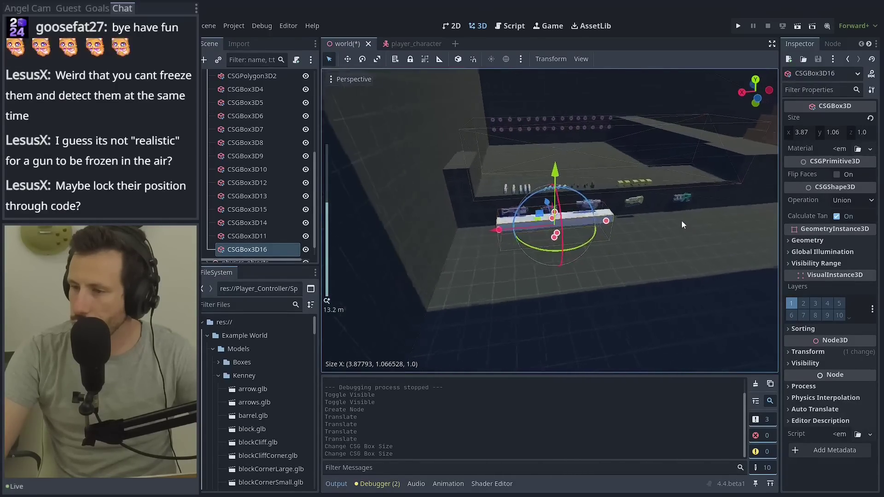
pyautogui.scroll(4, 681, 220)
pyautogui.keyDown('shift'); pyautogui.moveTo(638, 225); pyautogui.dragTo(555, 216, button='middle'); pyautogui.keyUp('shift')
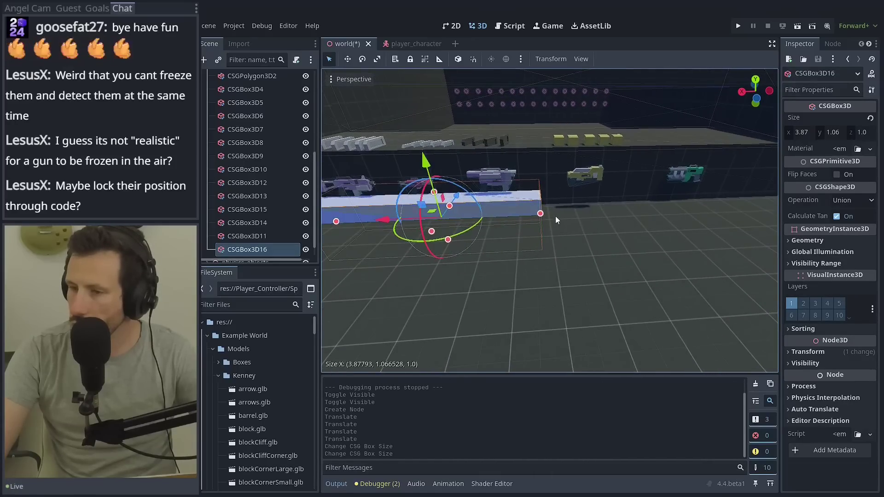
pyautogui.moveTo(540, 214); pyautogui.dragTo(699, 193)
# - Check the gap between the weapons and the box, and raise the box's height to about 1.12
pyautogui.scroll(5, 700, 192)
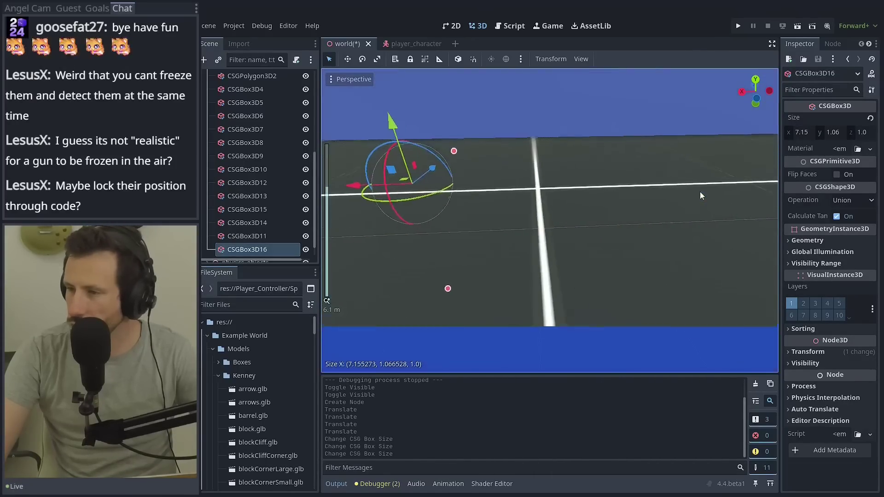
pyautogui.scroll(-4, 532, 235)
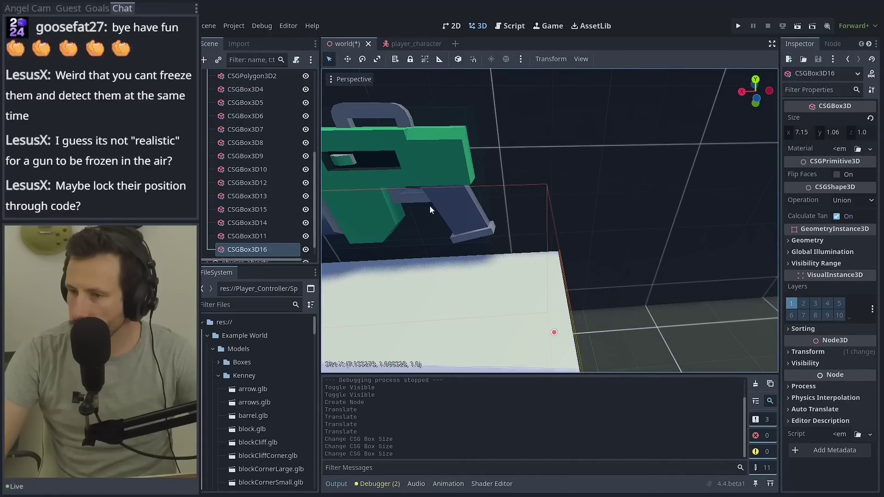
pyautogui.scroll(-2, 446, 182)
pyautogui.moveTo(453, 200); pyautogui.dragTo(541, 196, button='middle')
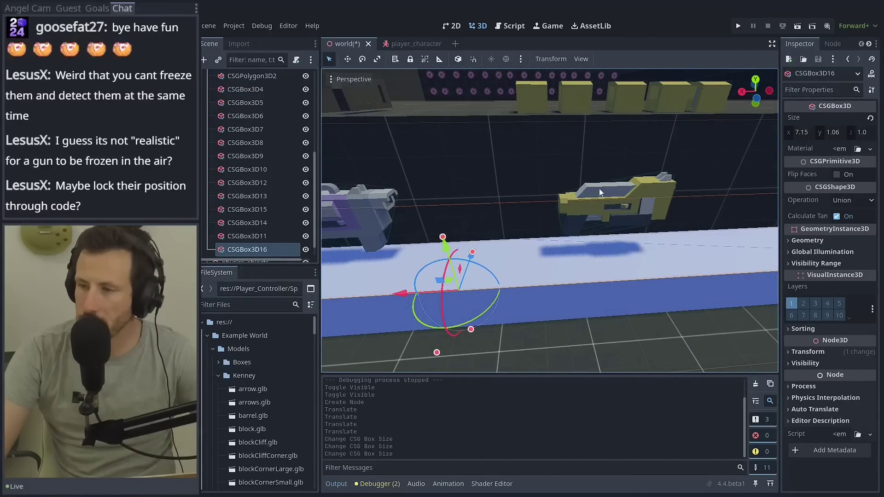
pyautogui.scroll(-2, 495, 216)
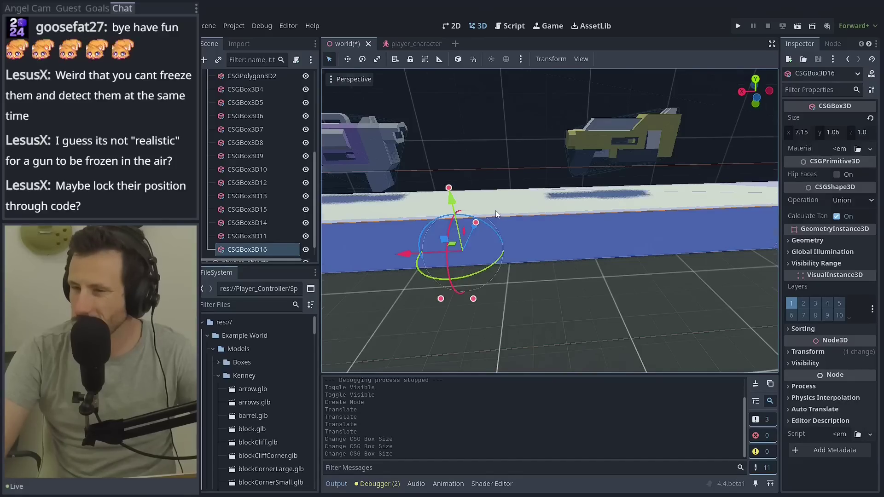
pyautogui.scroll(-2, 496, 211)
pyautogui.moveTo(503, 180); pyautogui.dragTo(450, 167)
pyautogui.moveTo(449, 168); pyautogui.dragTo(491, 179, button='middle')
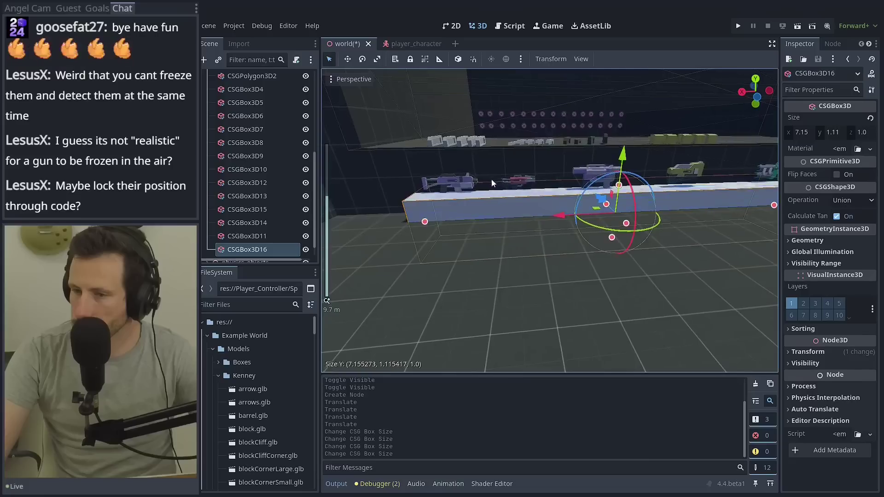
# - Collapse the Kenney folder in the project files and expand Textures, prototype texture and its Green folder
pyautogui.scroll(-3, 234, 359)
pyautogui.scroll(3, 230, 363)
pyautogui.click(219, 355)
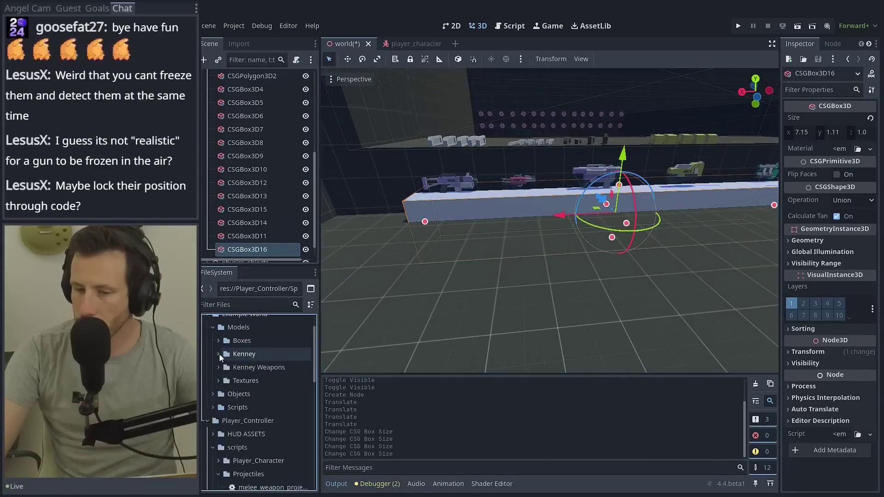
pyautogui.click(213, 407)
pyautogui.click(218, 380)
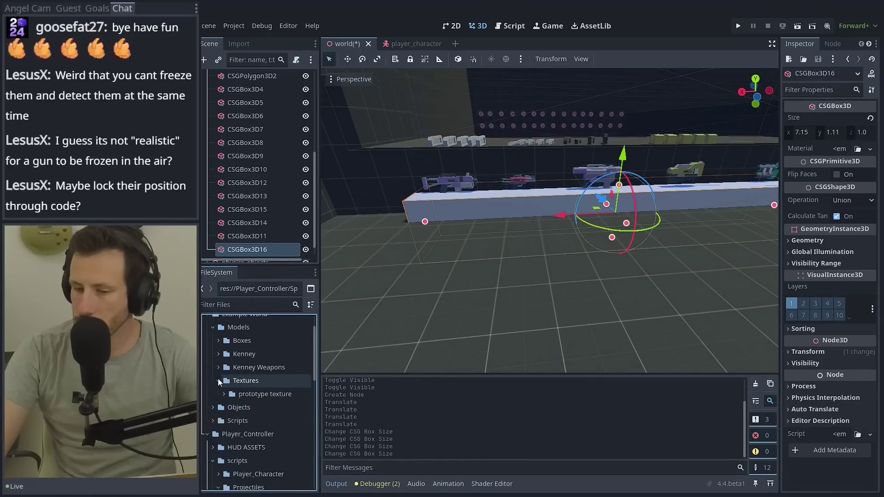
pyautogui.click(222, 393)
pyautogui.scroll(-2, 222, 392)
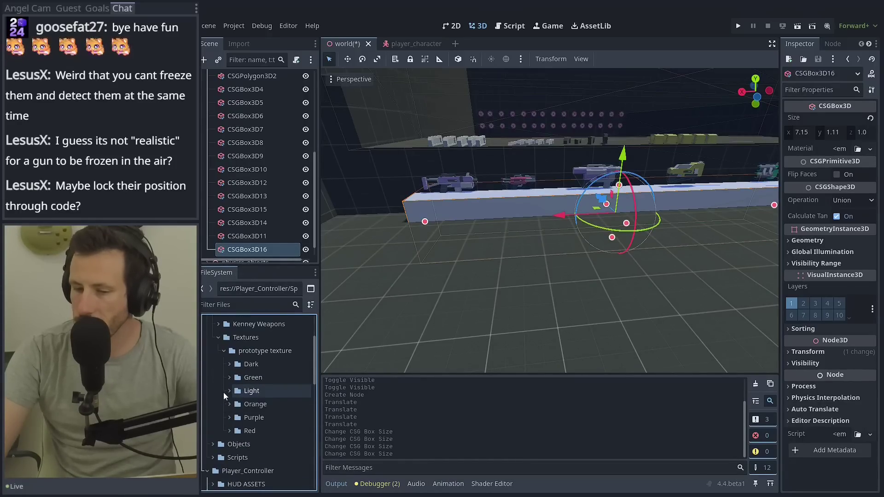
pyautogui.click(230, 377)
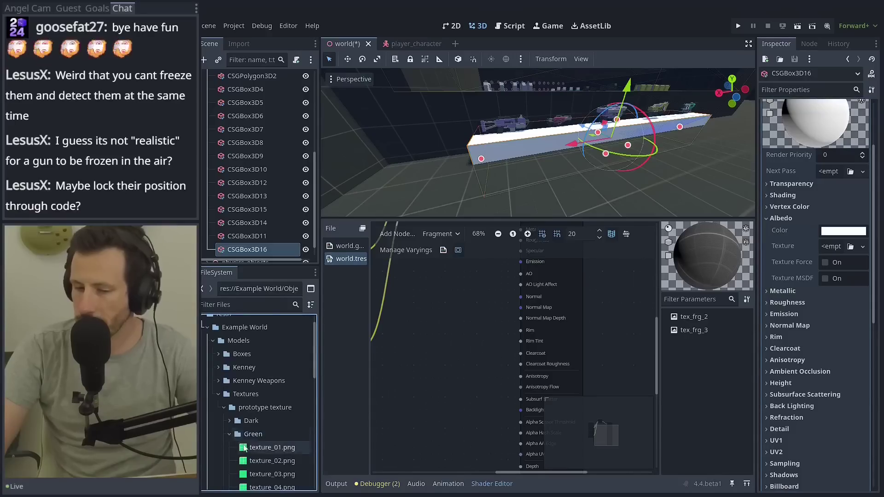
# - Assign the green texture_01.png as the box material's albedo texture and enable triplanar mapping for UV1
pyautogui.moveTo(272, 447); pyautogui.dragTo(838, 253)
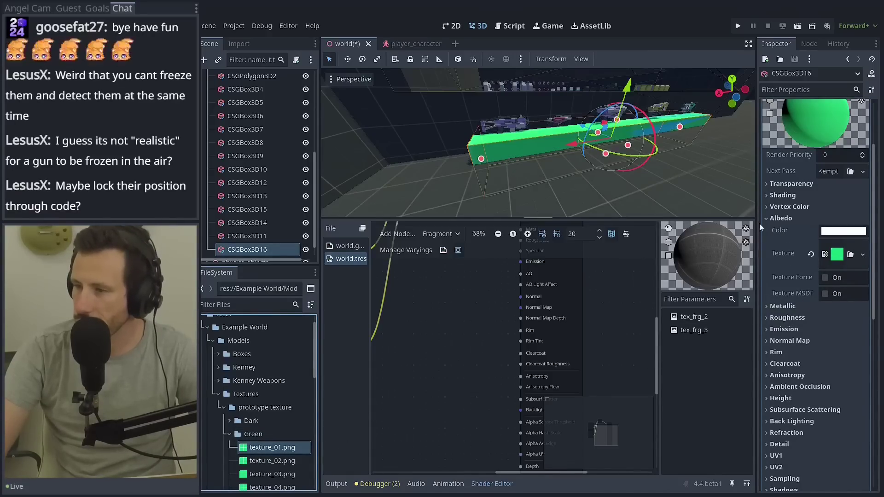
pyautogui.scroll(-5, 806, 377)
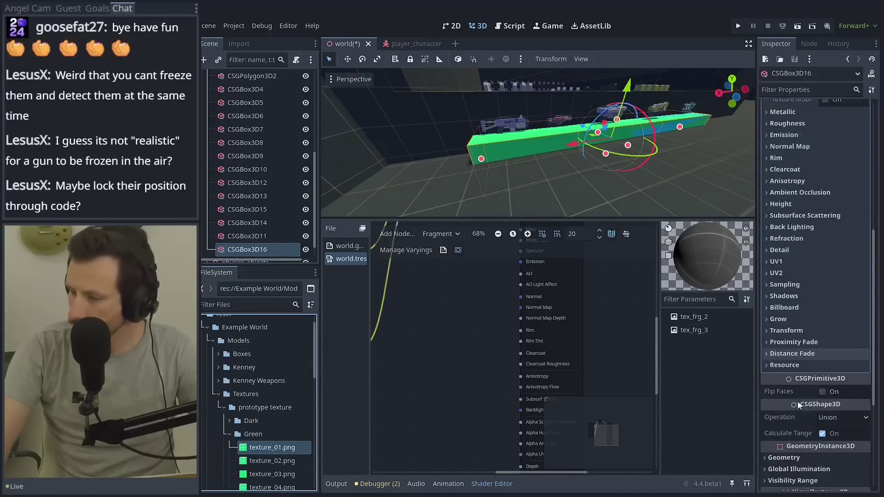
pyautogui.click(784, 264)
pyautogui.click(825, 451)
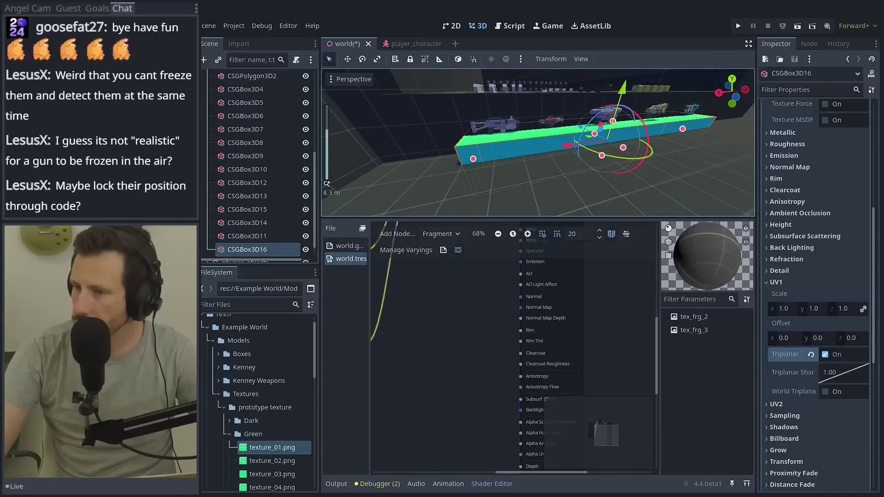
# - Turn off Freeze on the blasters lined up above the green shelf
pyautogui.click(492, 123)
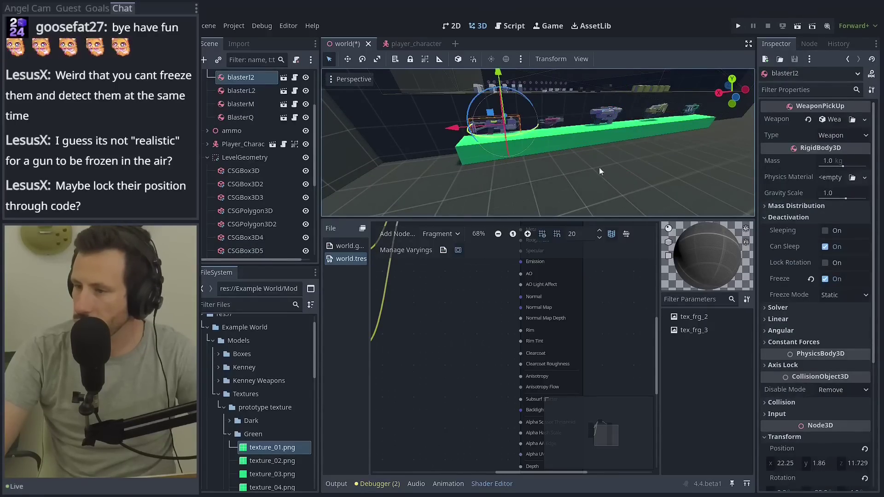
pyautogui.click(826, 279)
pyautogui.click(555, 121)
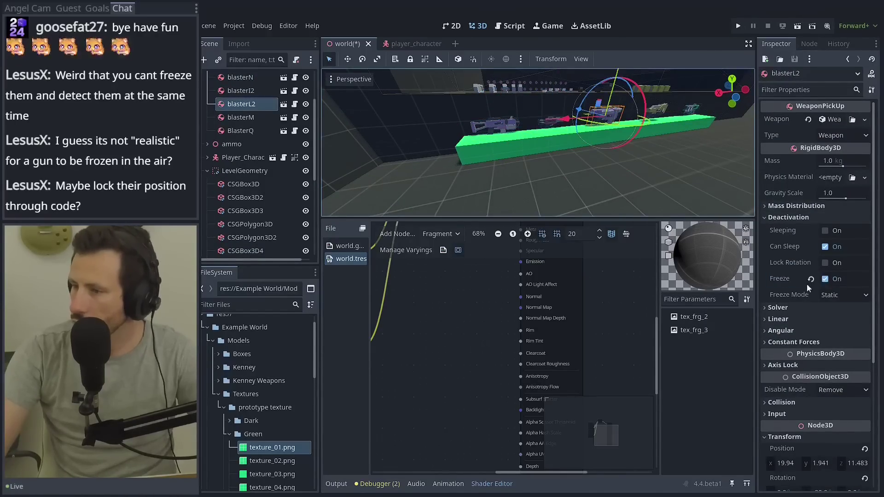
pyautogui.press('f')
pyautogui.click(629, 226)
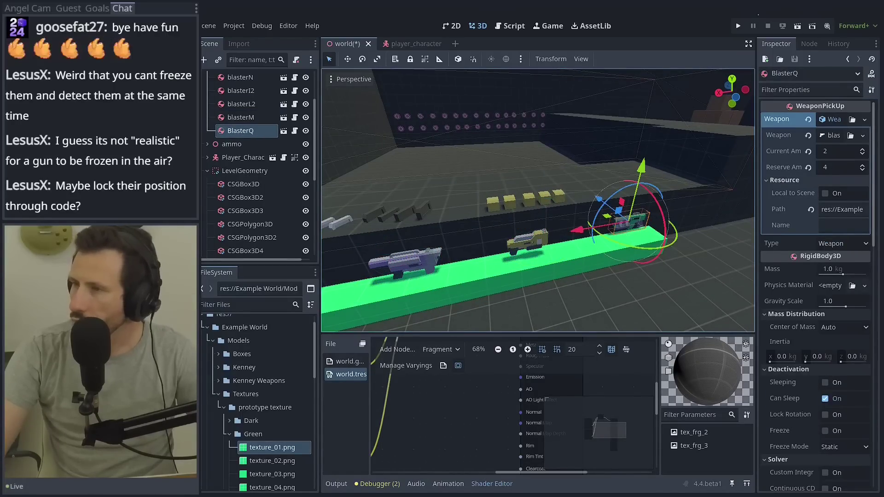
# - Run the project, walk along the shelf to pick up weapons, test-fire blasterN, and stop the game
pyautogui.press('F5')
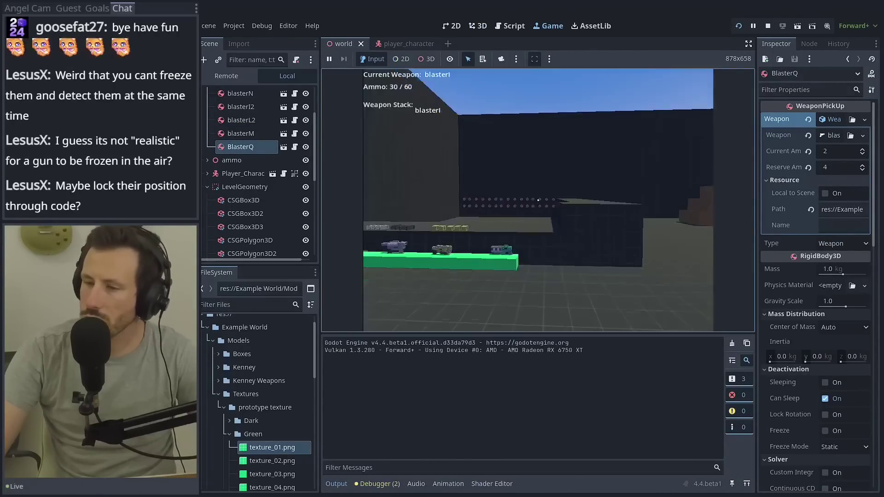
pyautogui.press('w')
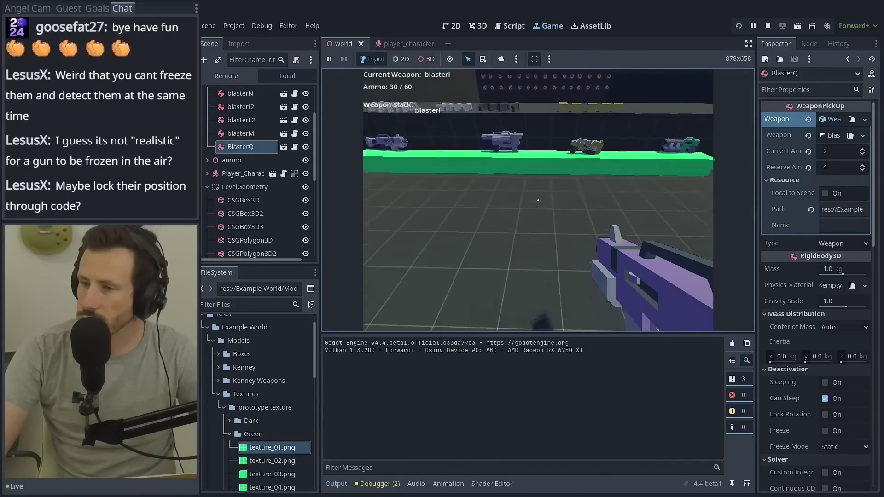
pyautogui.press('w')
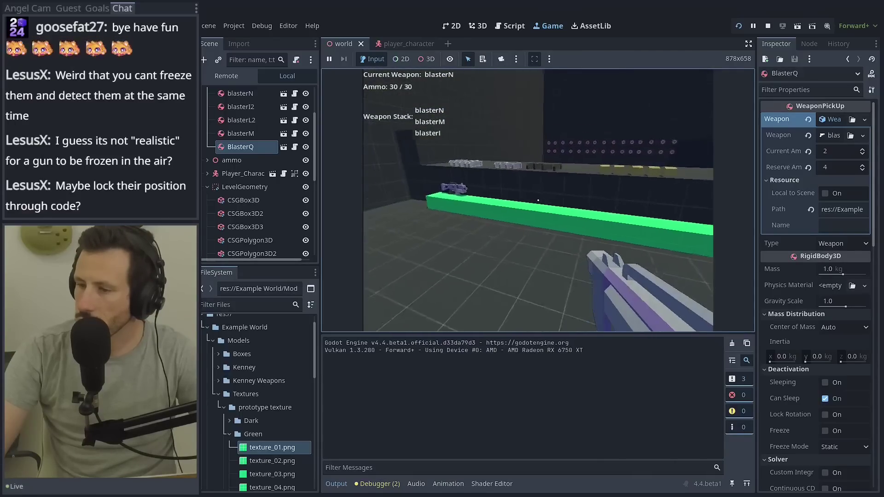
pyautogui.click(538, 201)
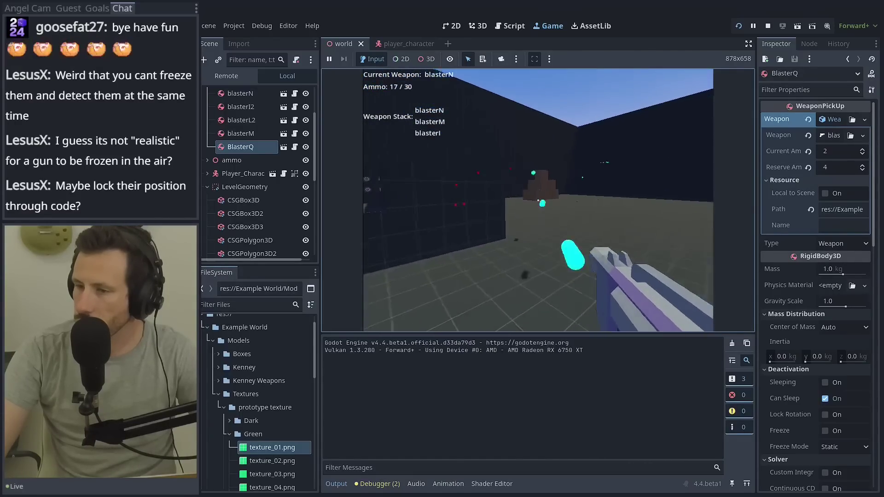
pyautogui.click(538, 201)
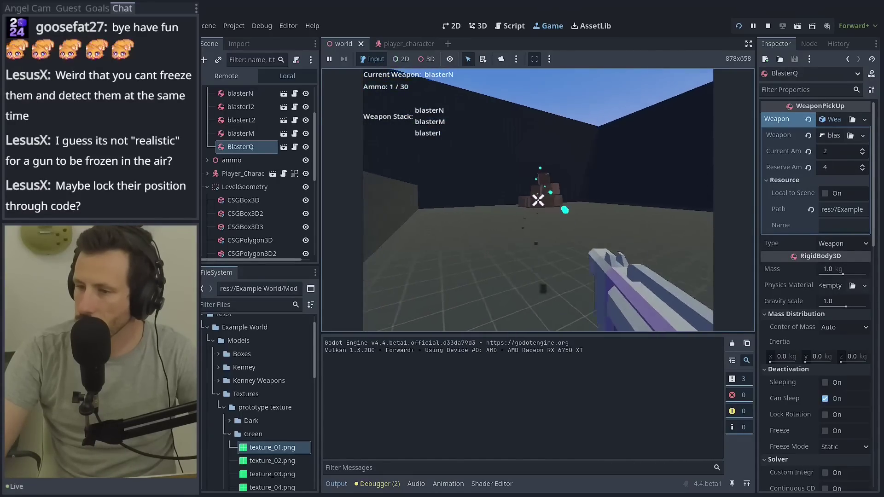
pyautogui.click(538, 201)
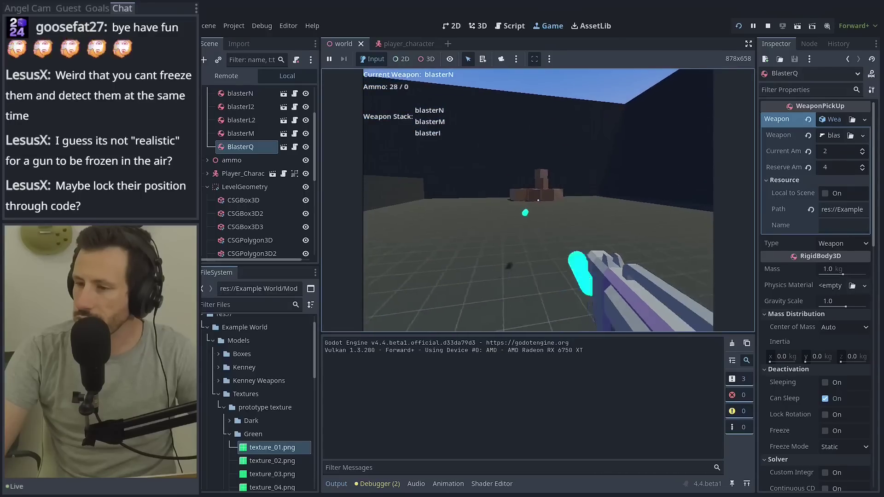
pyautogui.press('F8')
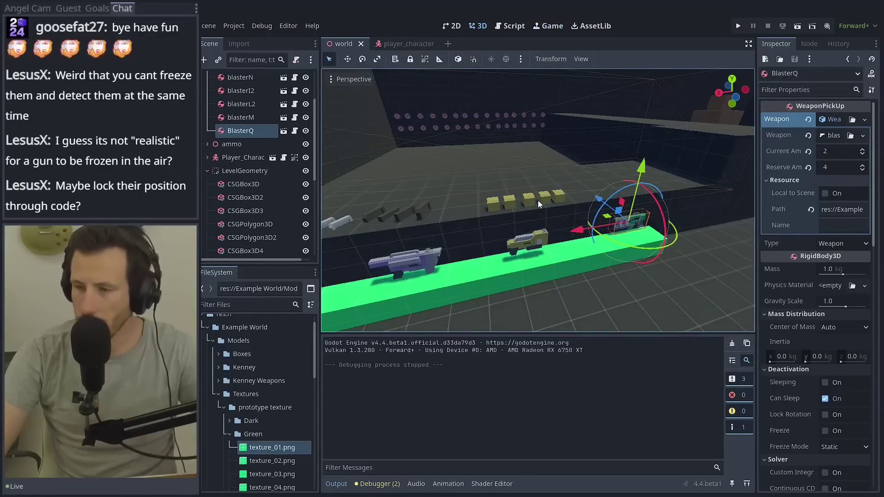
# - Narrow the green shelf box to about 0.78 in Z
pyautogui.click(505, 267)
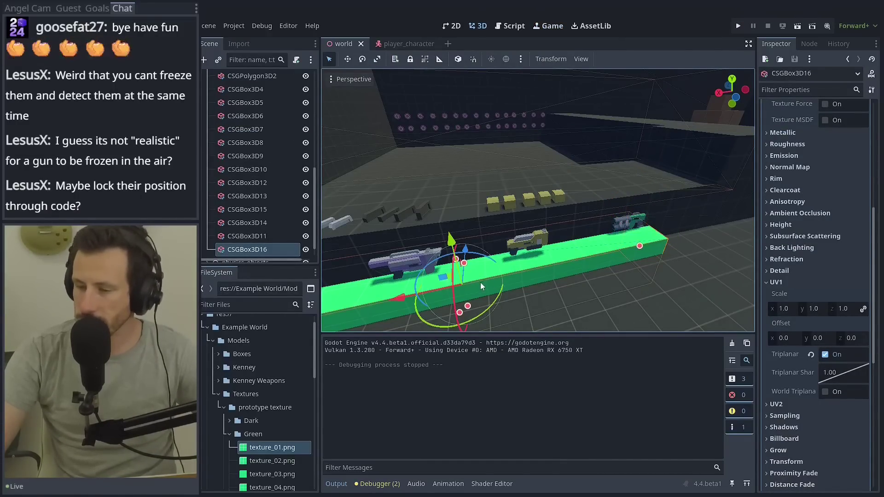
pyautogui.moveTo(481, 284); pyautogui.dragTo(578, 253, button='middle')
pyautogui.scroll(4, 513, 238)
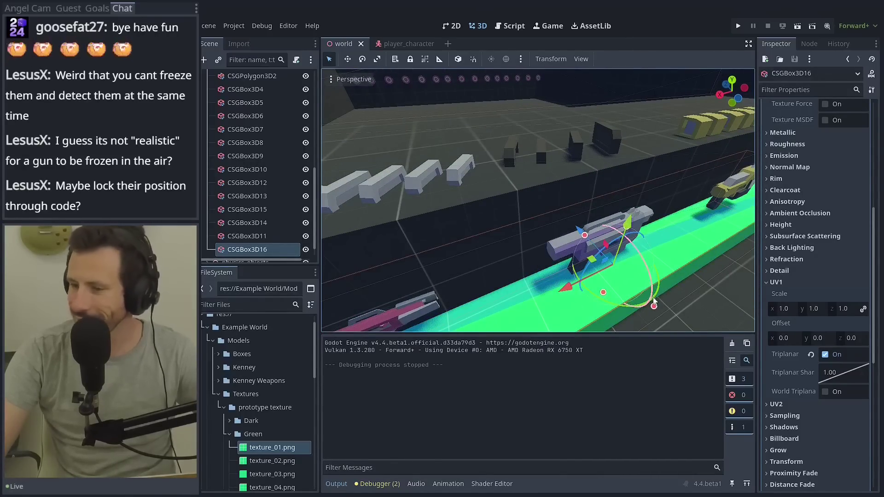
pyautogui.moveTo(654, 308); pyautogui.dragTo(634, 291)
pyautogui.moveTo(634, 292); pyautogui.dragTo(680, 228, button='middle')
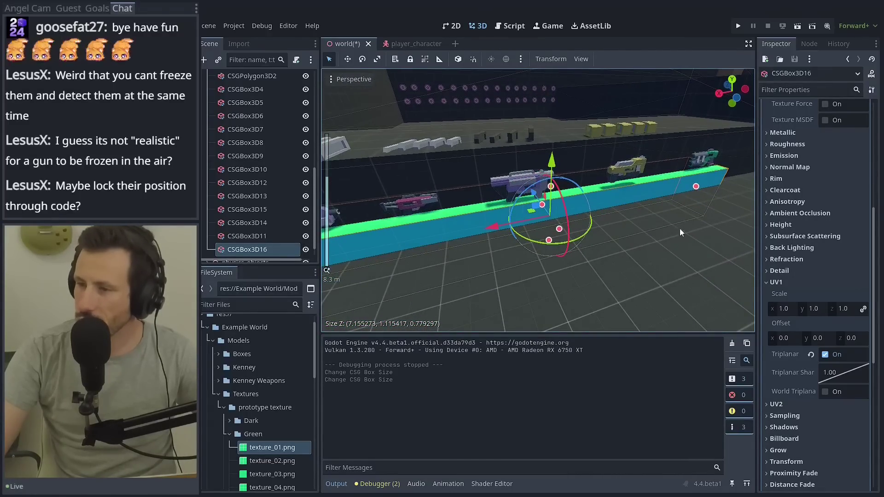
# - Move blasterM and BlasterQ along Z so they sit over the narrowed shelf
pyautogui.click(617, 176)
pyautogui.moveTo(604, 170); pyautogui.dragTo(621, 192, button='middle')
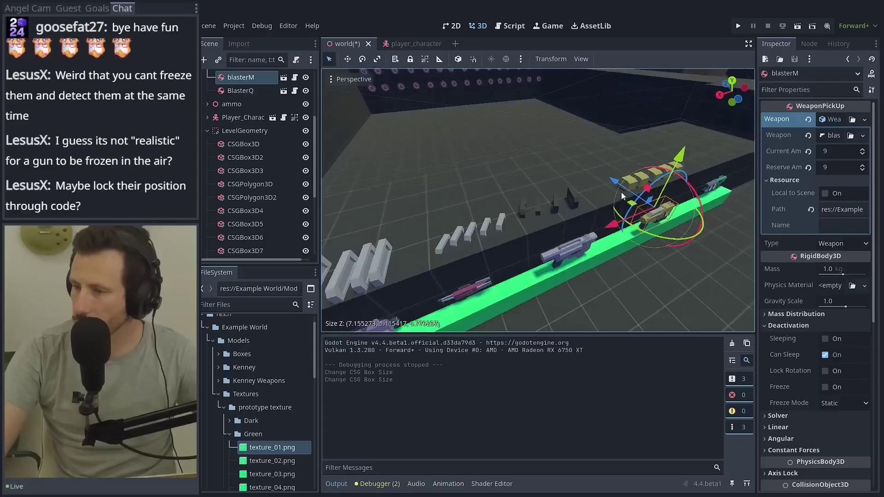
pyautogui.moveTo(616, 181); pyautogui.dragTo(620, 186)
pyautogui.click(714, 185)
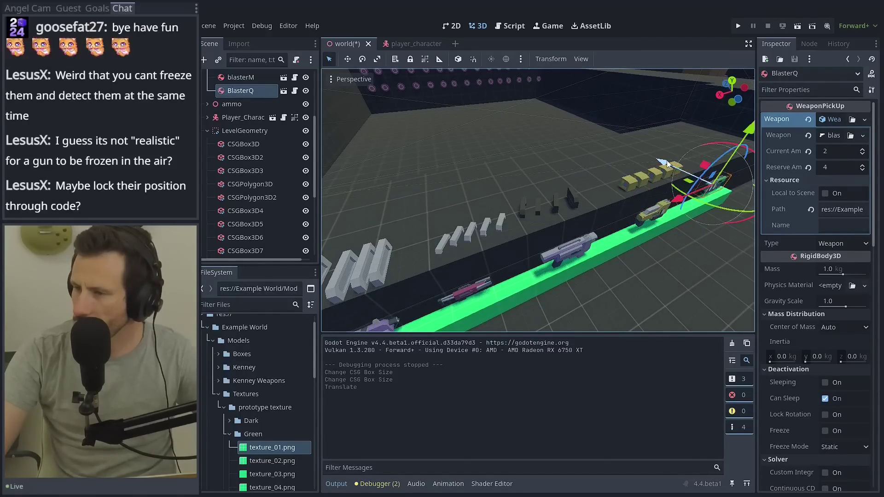
pyautogui.moveTo(662, 161); pyautogui.dragTo(670, 170)
pyautogui.moveTo(670, 170); pyautogui.dragTo(617, 177, button='middle')
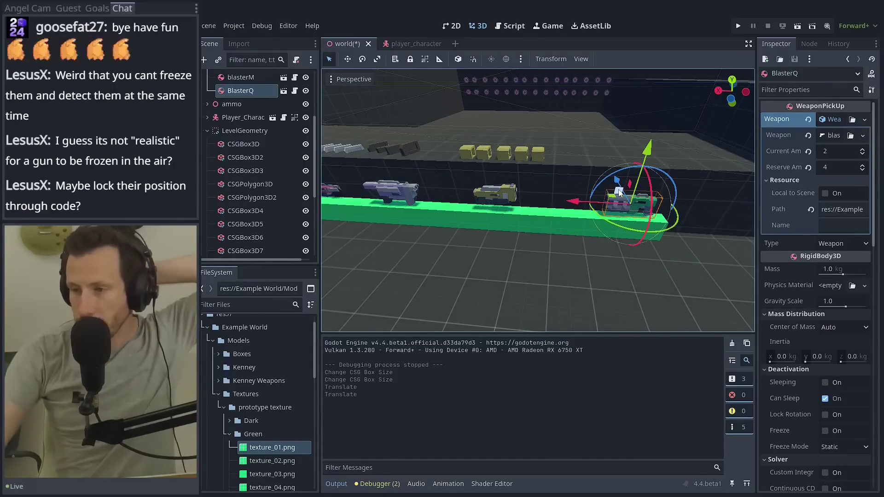
pyautogui.moveTo(617, 180); pyautogui.dragTo(620, 187)
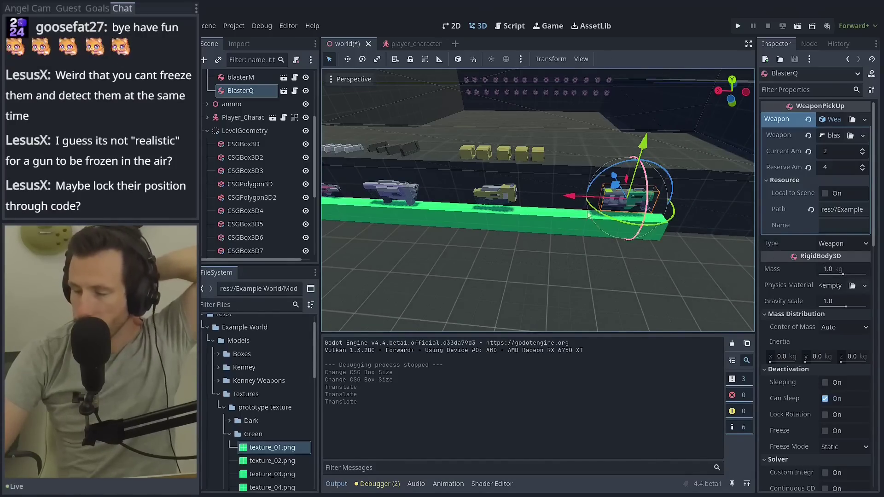
# - Open the BlasterQ scene for editing and widen the inspector to show its full property names
pyautogui.scroll(-5, 779, 227)
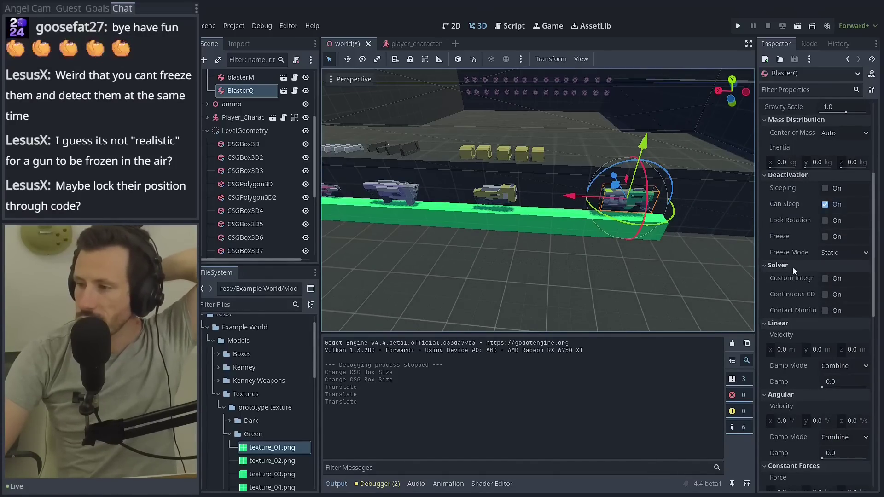
pyautogui.scroll(5, 836, 258)
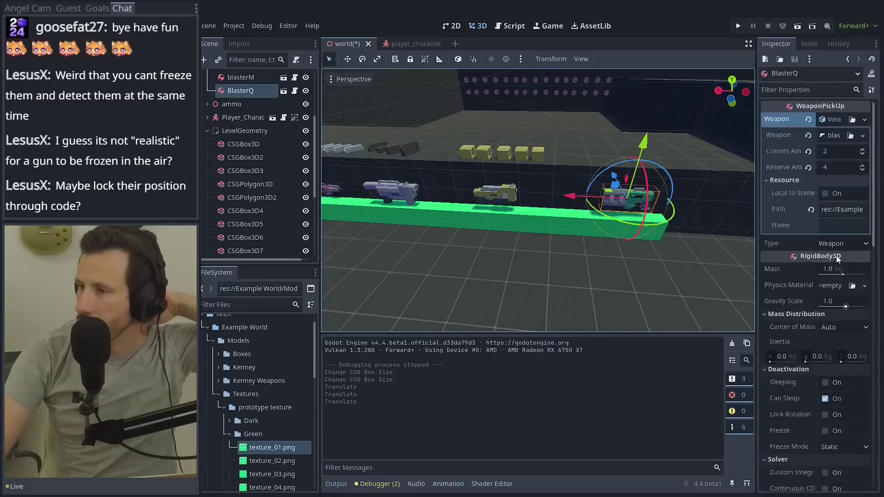
pyautogui.click(284, 92)
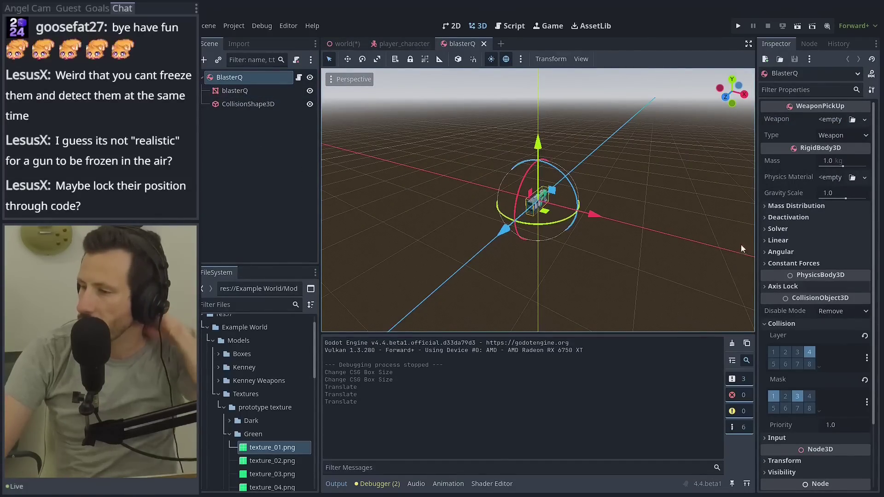
pyautogui.moveTo(755, 223); pyautogui.dragTo(599, 223)
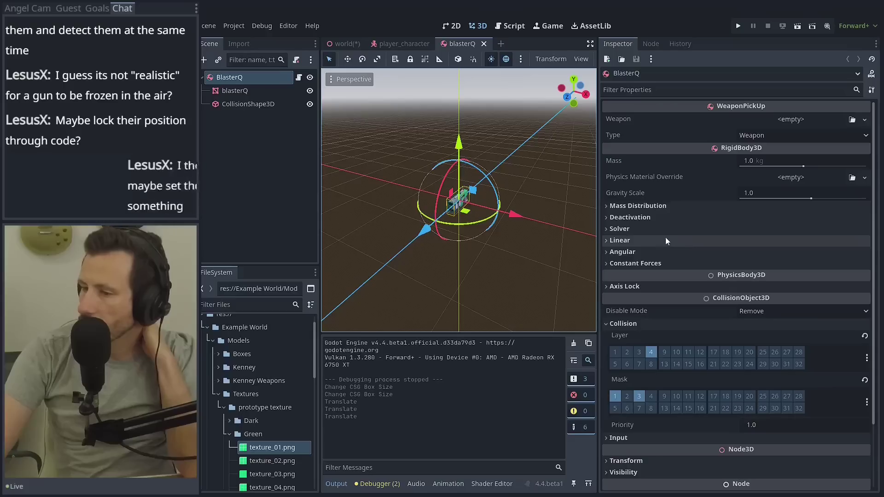
# - Examine BlasterQ's Solver, Linear, Angular and Constant Forces settings for a way to keep the weapon in place
pyautogui.click(664, 230)
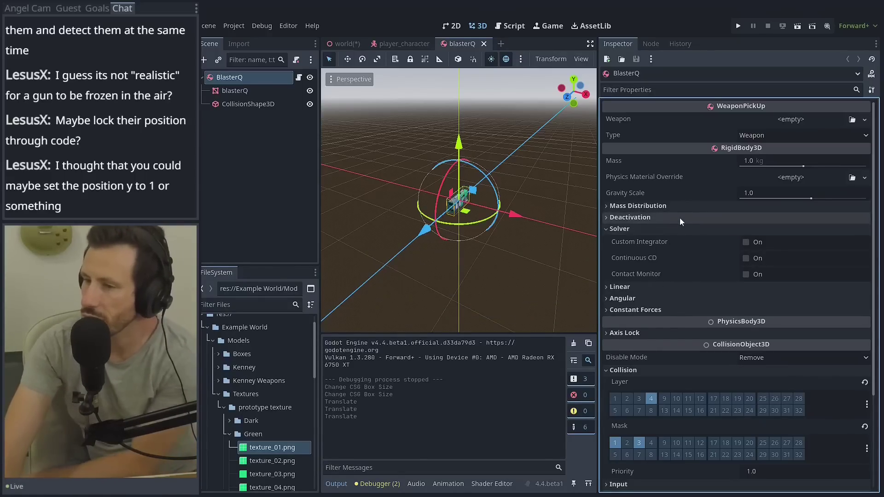
pyautogui.click(664, 287)
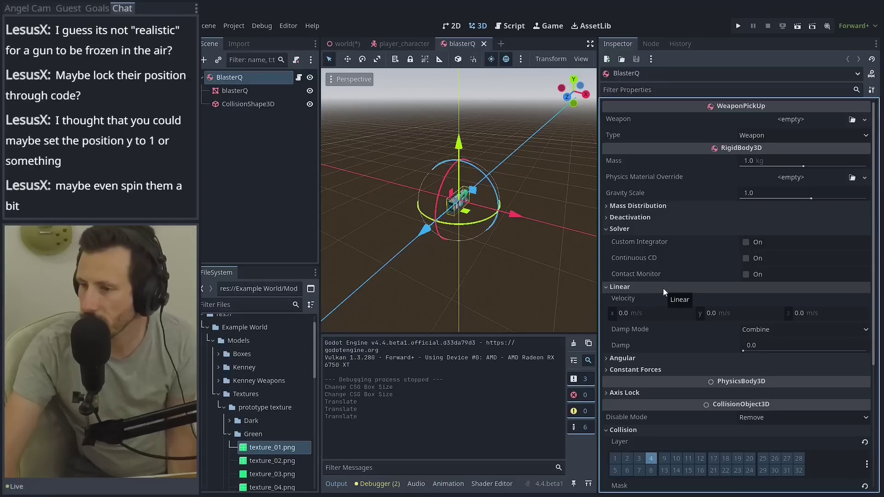
pyautogui.click(782, 359)
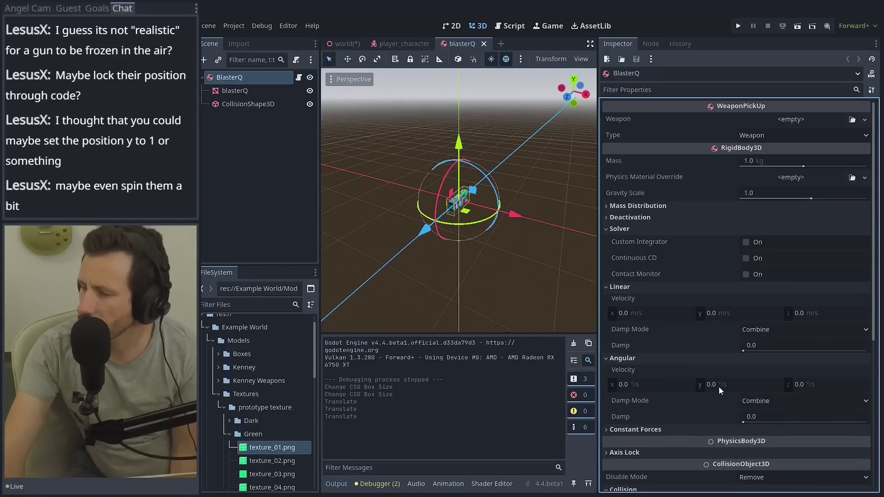
pyautogui.click(673, 358)
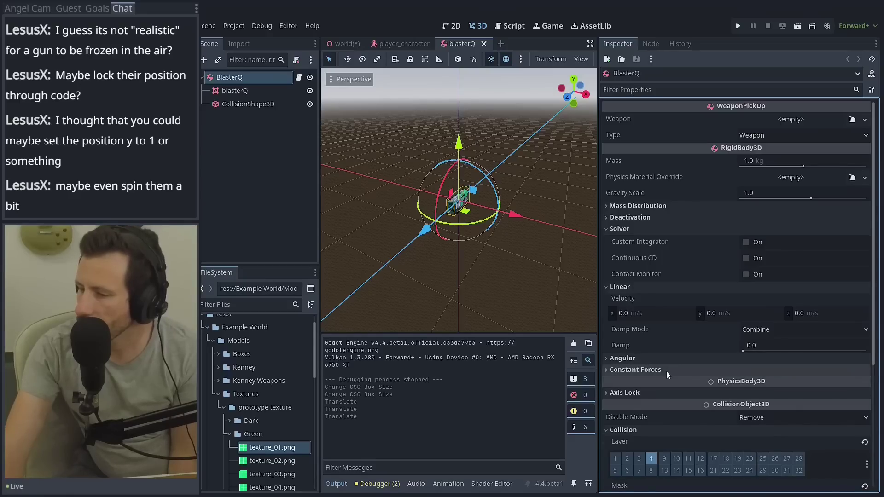
pyautogui.click(666, 372)
pyautogui.click(667, 371)
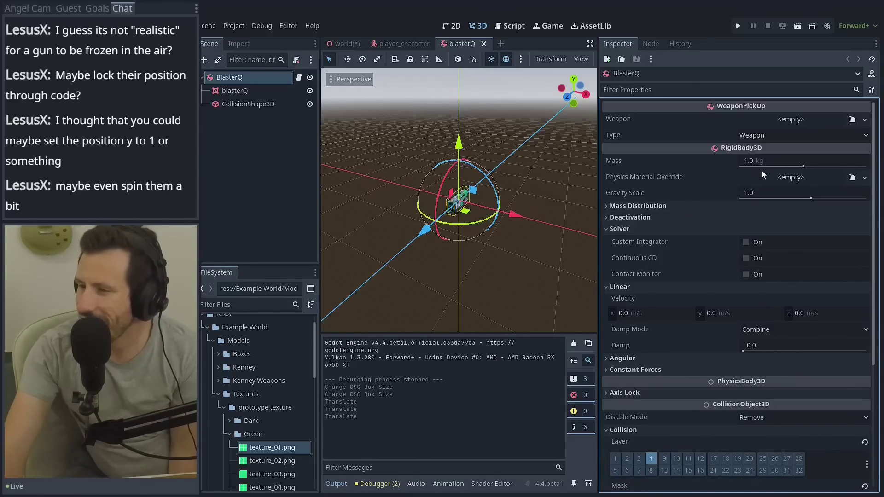
# - Try changing BlasterQ's gravity scale, restore it to 1.0, and return to the world scene
pyautogui.click(812, 199)
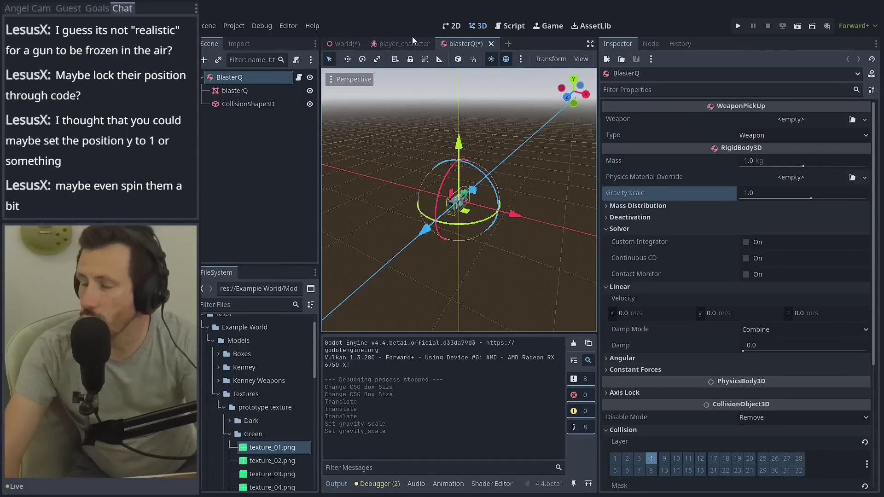
pyautogui.click(342, 43)
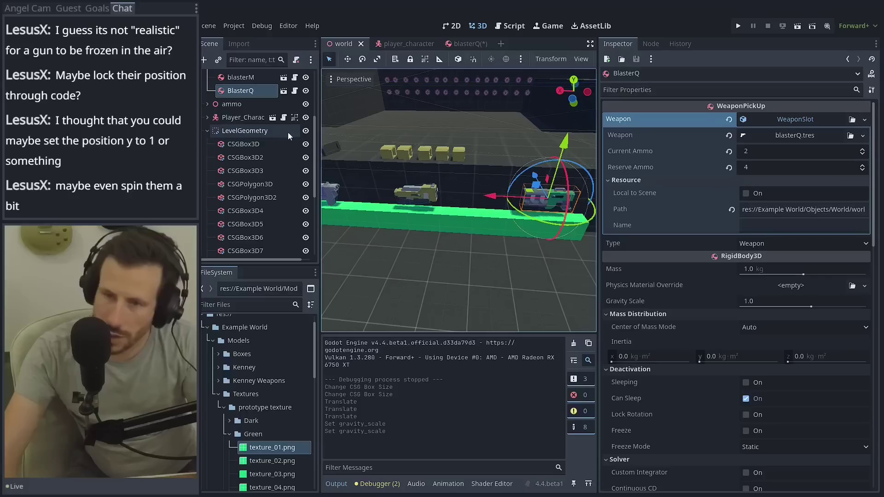
# - Open BlasterQ's Weapon_Pick_Up.gd script and add an empty line below the TYPE export
pyautogui.click(295, 91)
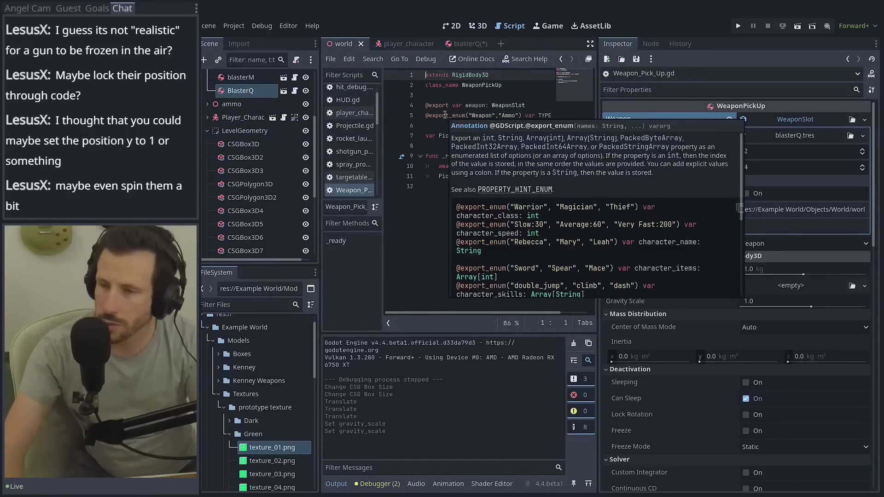
pyautogui.moveTo(597, 92); pyautogui.dragTo(648, 95)
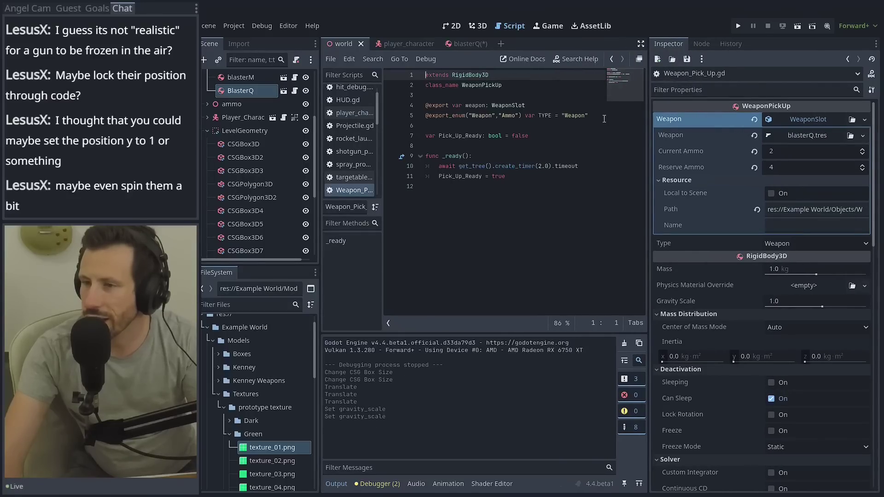
pyautogui.click(605, 119)
pyautogui.press('Return')
pyautogui.press('Up')
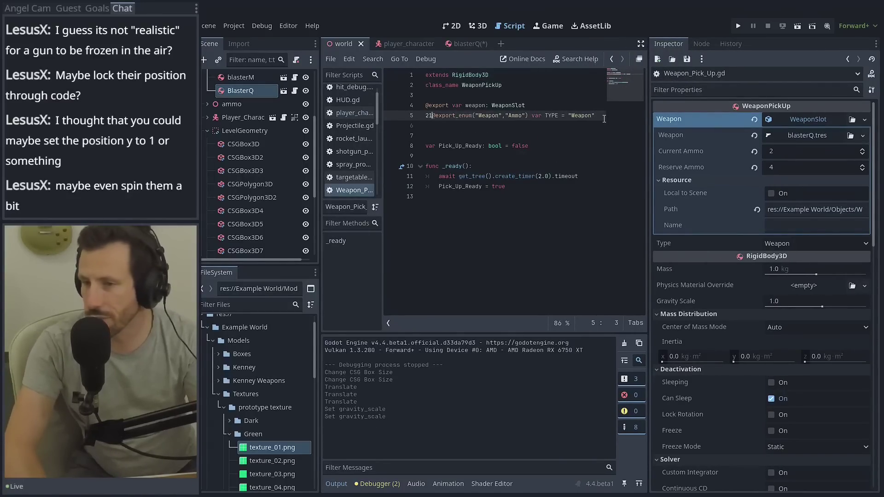
pyautogui.press('Down')
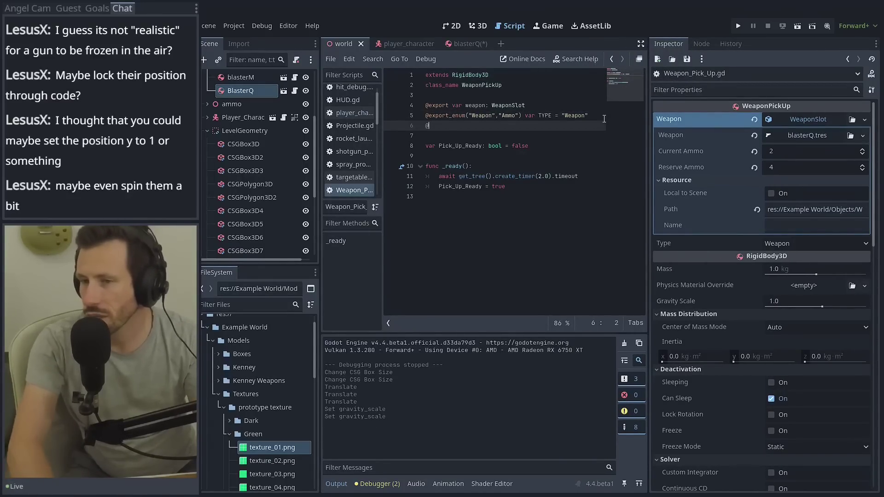
# - Declare the exported variable "display_weapon: bool = false" below the TYPE export
pyautogui.write('@export var')
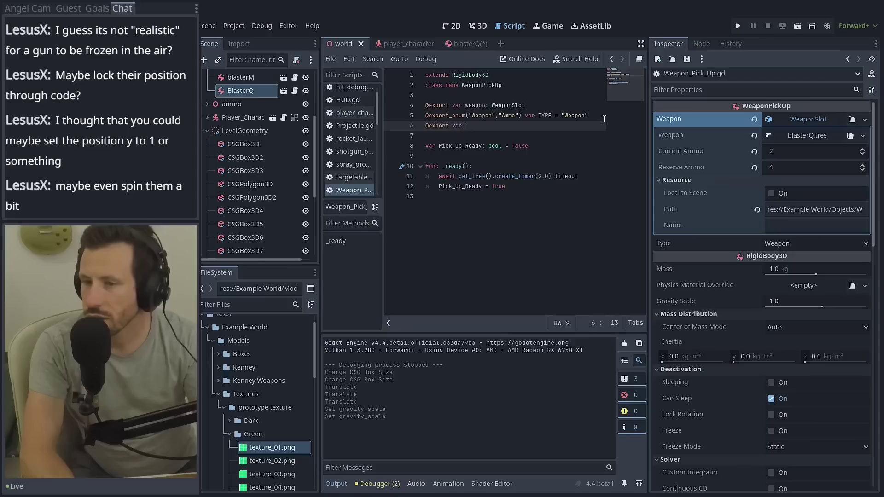
pyautogui.write(' dis')
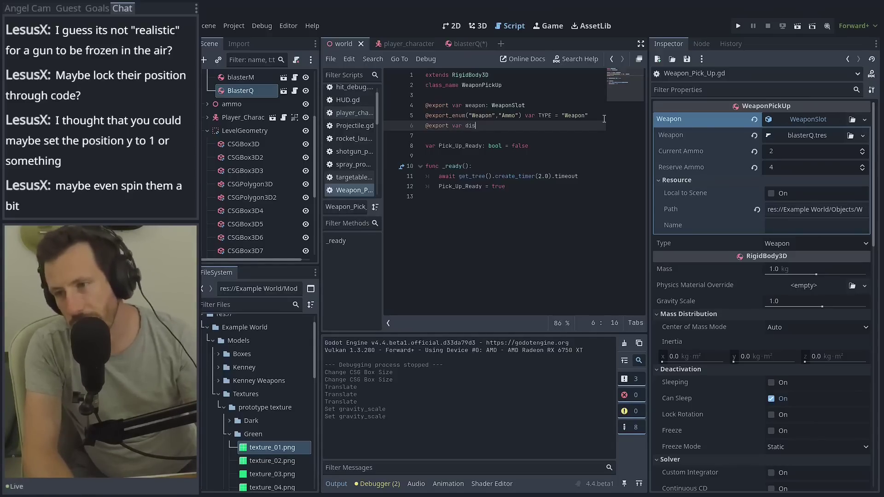
pyautogui.write('play_weap')
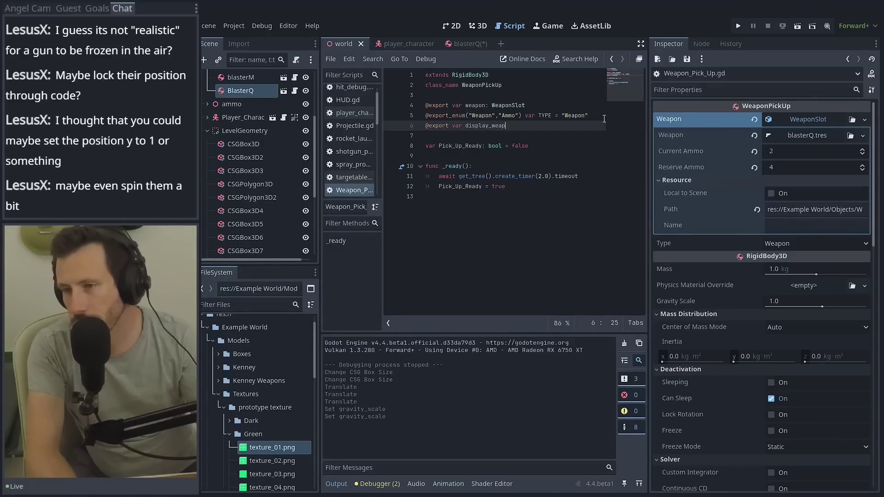
pyautogui.write('on: Boo')
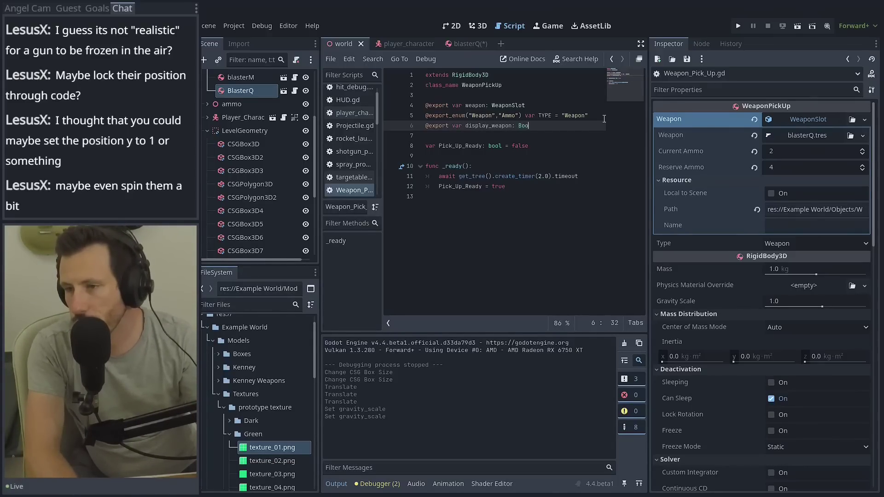
pyautogui.press('BackSpace')
pyautogui.press('BackSpace')
pyautogui.press('BackSpace')
pyautogui.write('bool =')
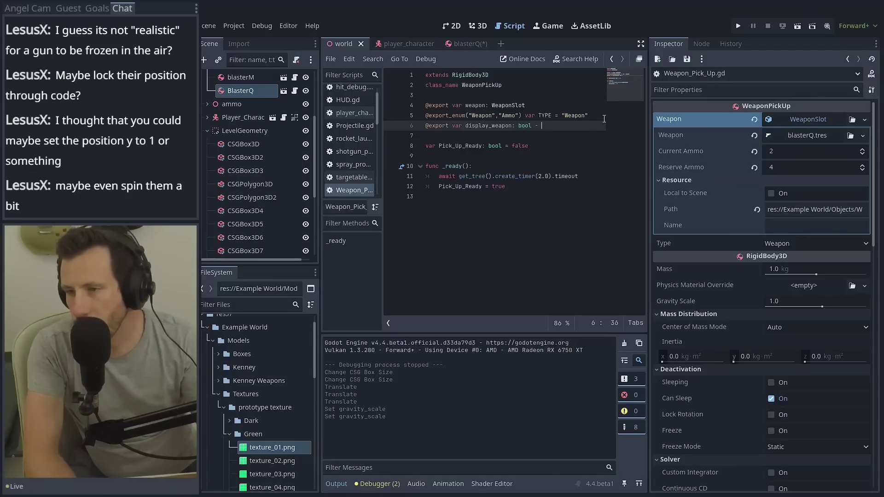
pyautogui.write(' false')
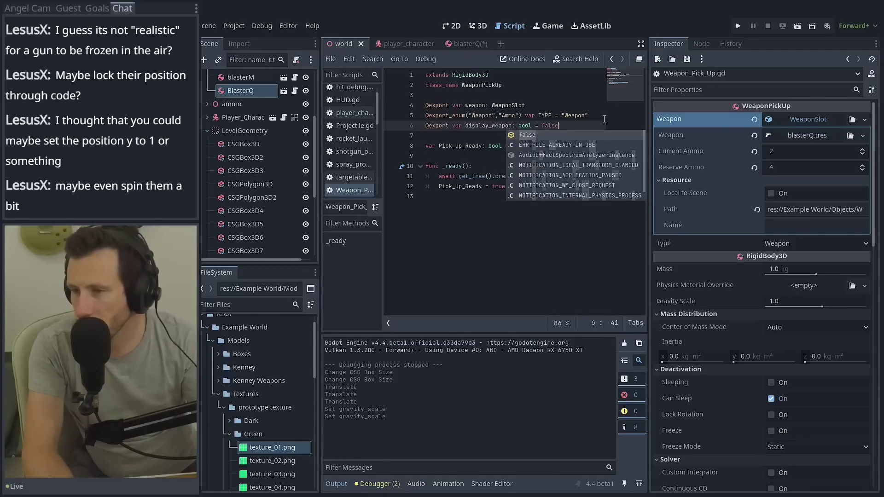
pyautogui.press('Escape')
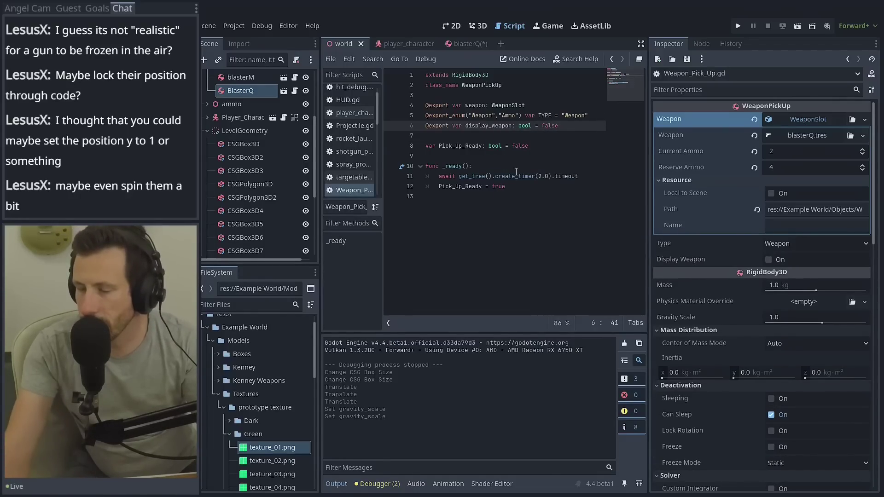
# - Insert the condition "if display_weapon:" at the start of the _ready() function
pyautogui.click(505, 198)
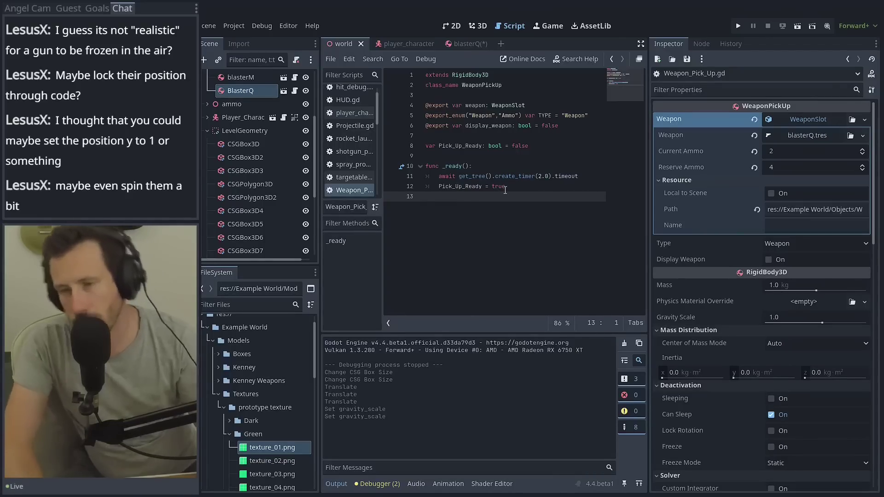
pyautogui.click(503, 166)
pyautogui.write("'")
pyautogui.press('BackSpace')
pyautogui.press('Return')
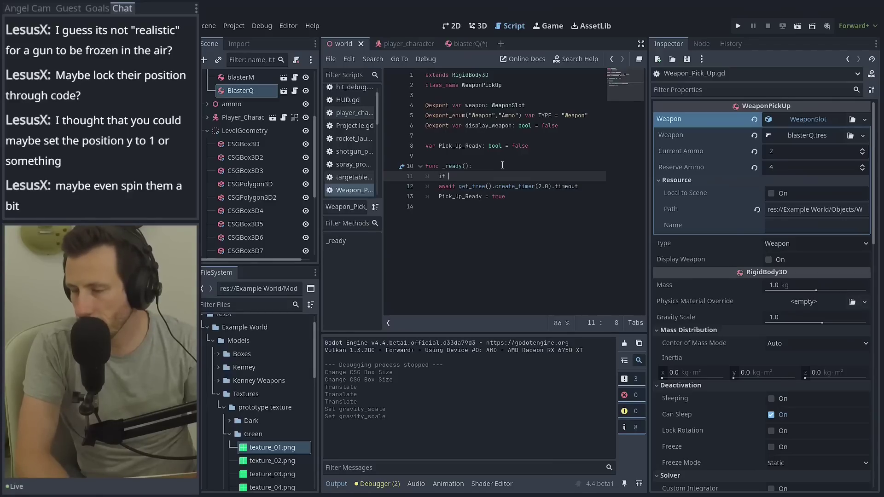
pyautogui.write('if display_weapon:')
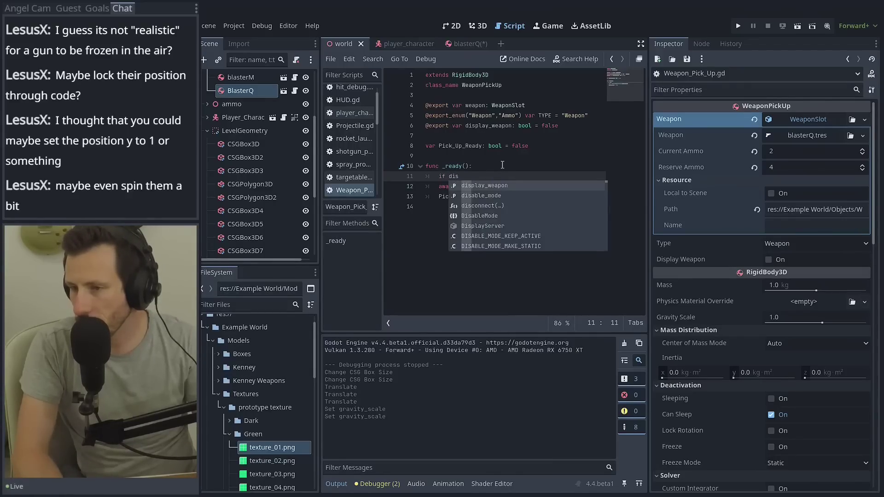
pyautogui.press('Return')
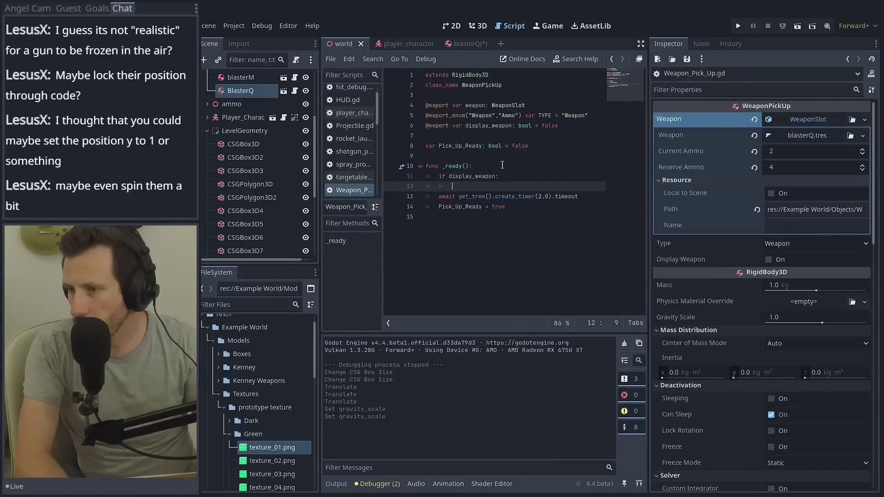
# - Set gravity_scale = 0 inside the display_weapon condition and leave a blank line before the await statement
pyautogui.write('gr')
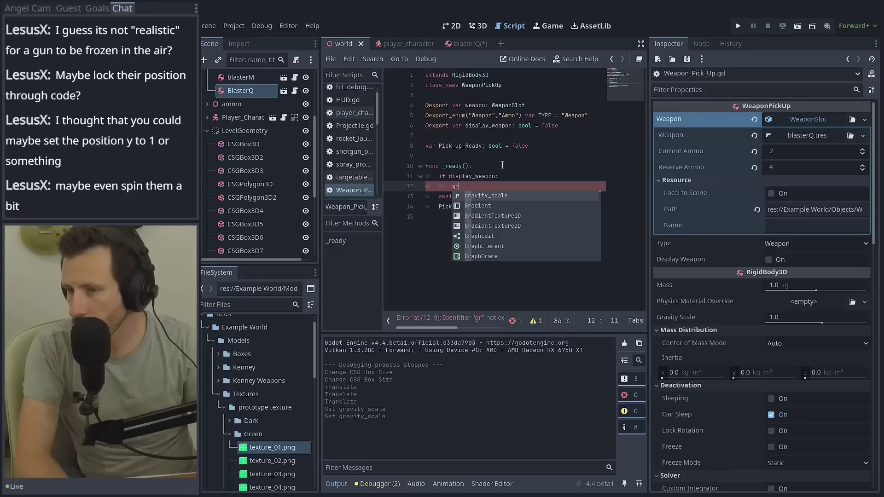
pyautogui.press('Return')
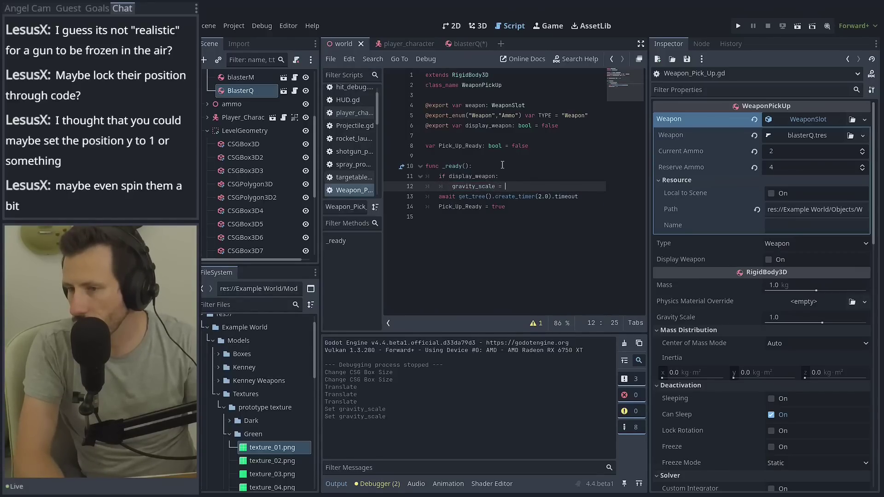
pyautogui.write('0')
pyautogui.press('Return')
pyautogui.press('Down')
pyautogui.press('Down')
pyautogui.press('Down')
# - Move the green CSG box shelf along Z into the wall behind the weapons, and briefly test-run the project
pyautogui.scroll(2, 271, 101)
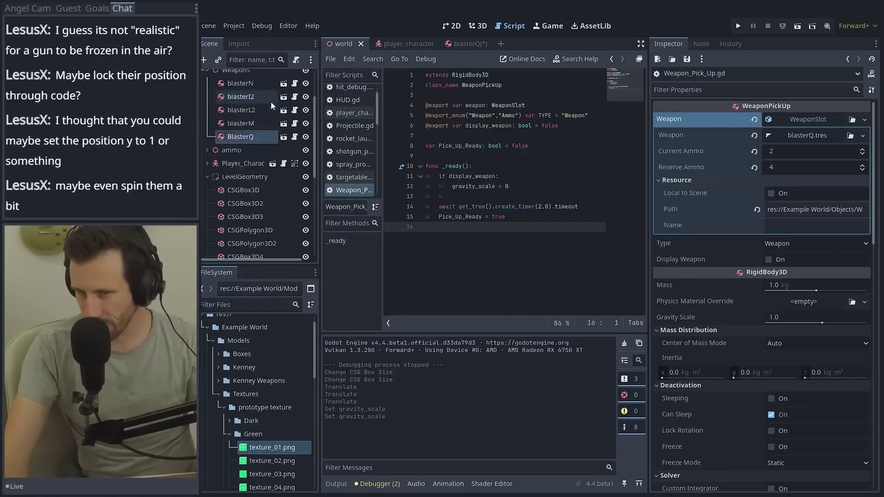
pyautogui.scroll(2, 271, 102)
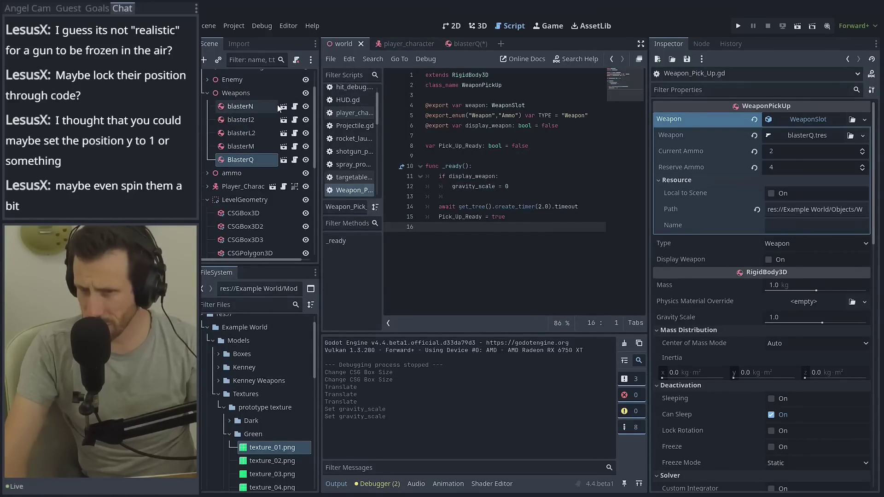
pyautogui.click(479, 27)
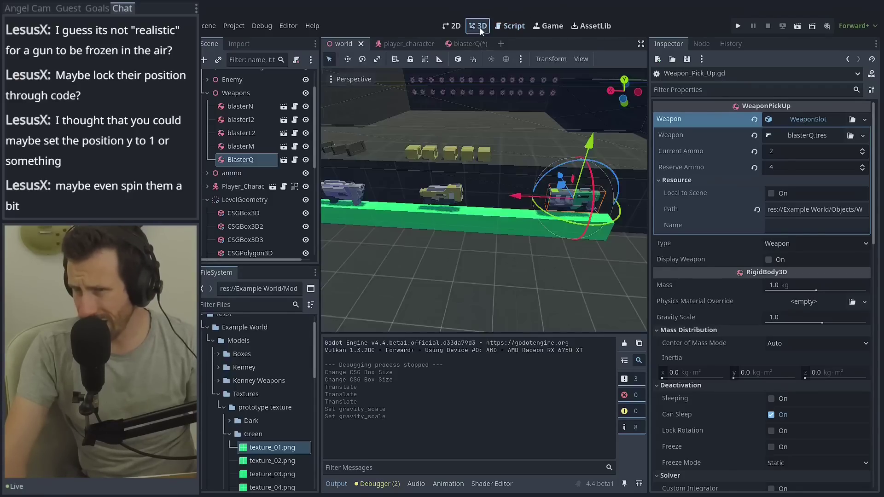
pyautogui.click(491, 219)
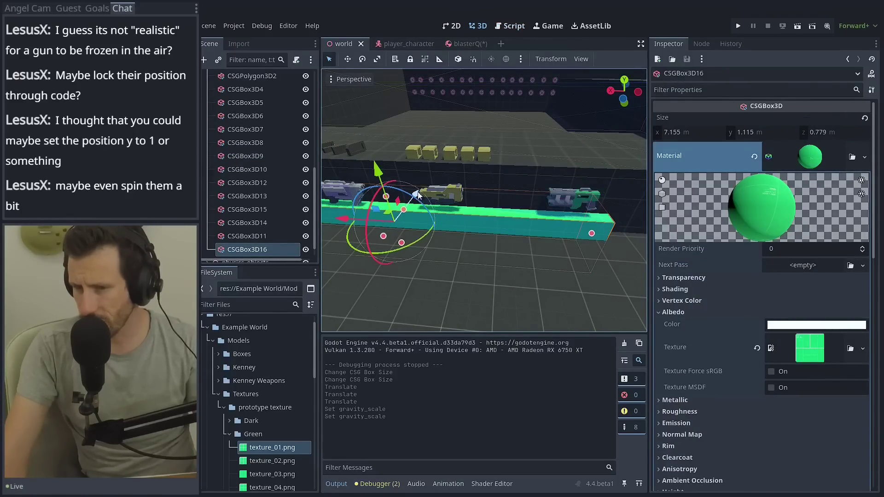
pyautogui.moveTo(418, 194); pyautogui.dragTo(424, 180)
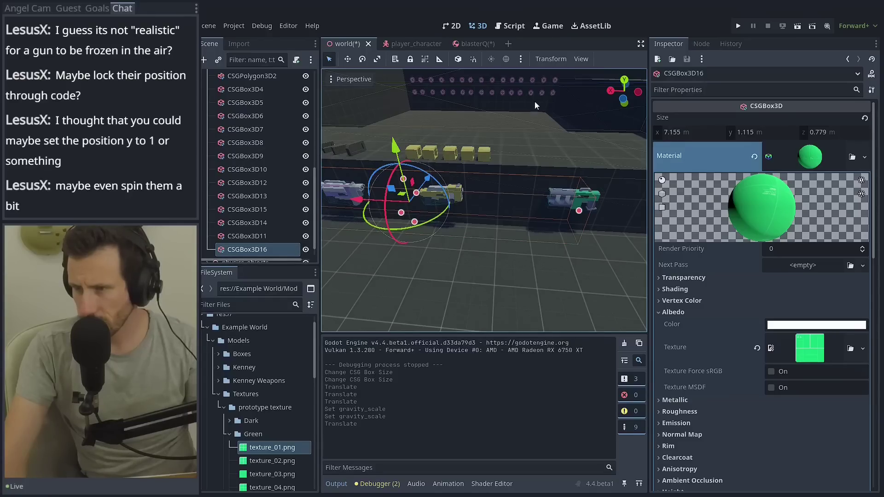
pyautogui.click(737, 26)
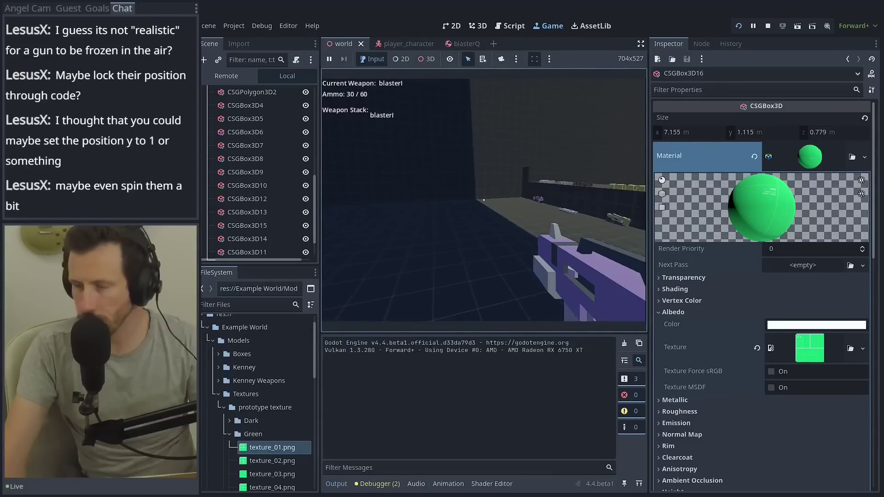
pyautogui.press('F8')
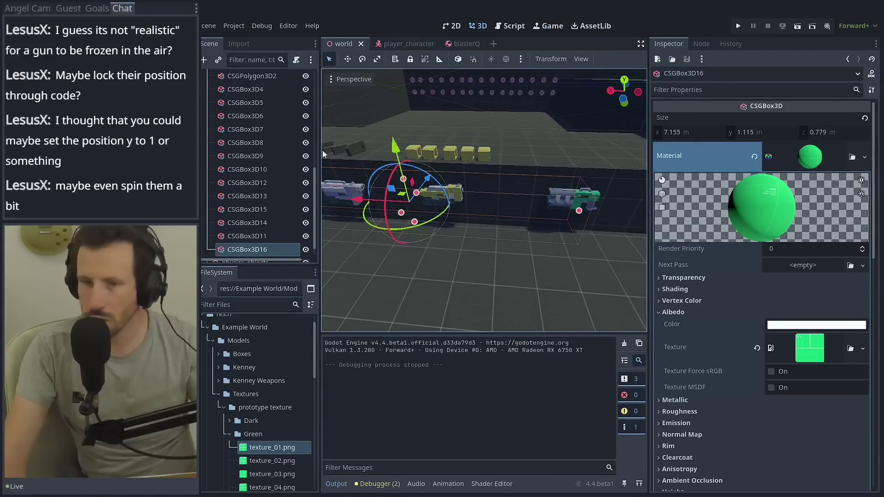
# - Enable Display Weapon on blasterN, blasterI2, blasterL2, blasterM and BlasterQ
pyautogui.scroll(5, 272, 138)
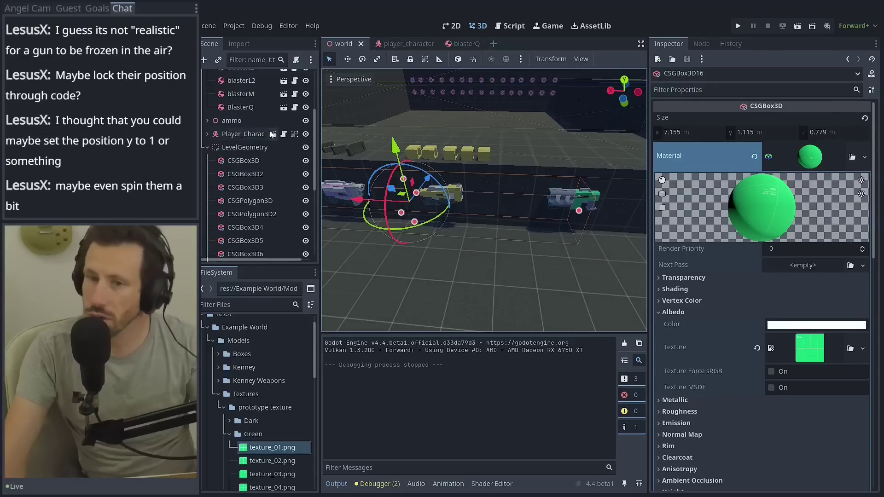
pyautogui.scroll(3, 272, 133)
pyautogui.click(240, 123)
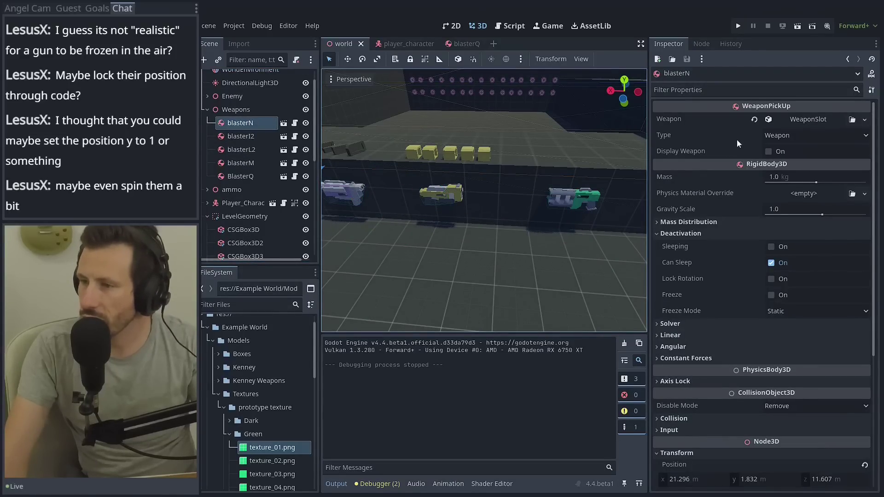
pyautogui.click(767, 152)
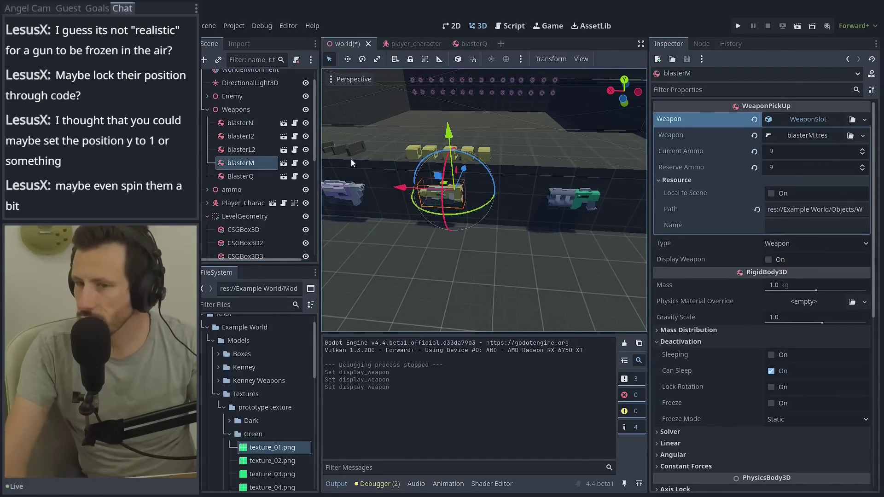
# - Run the project and walk the player along the displayed weapons to test picking them up
pyautogui.press('F5')
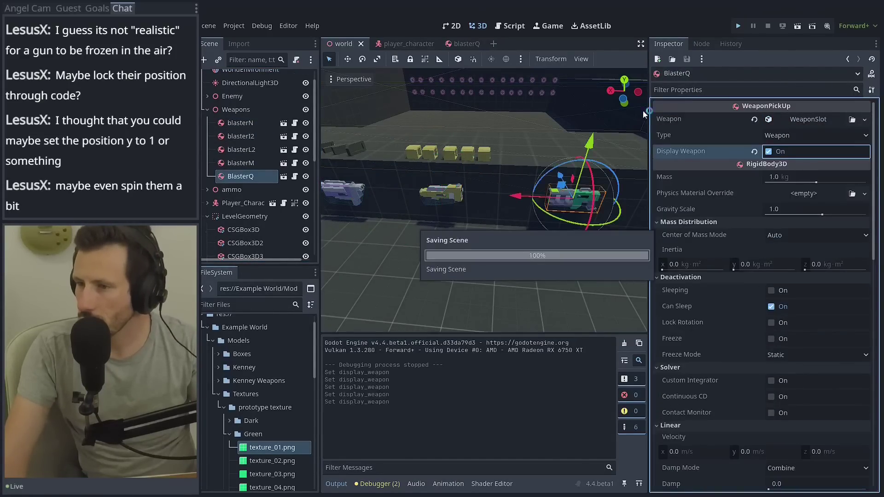
pyautogui.press('w')
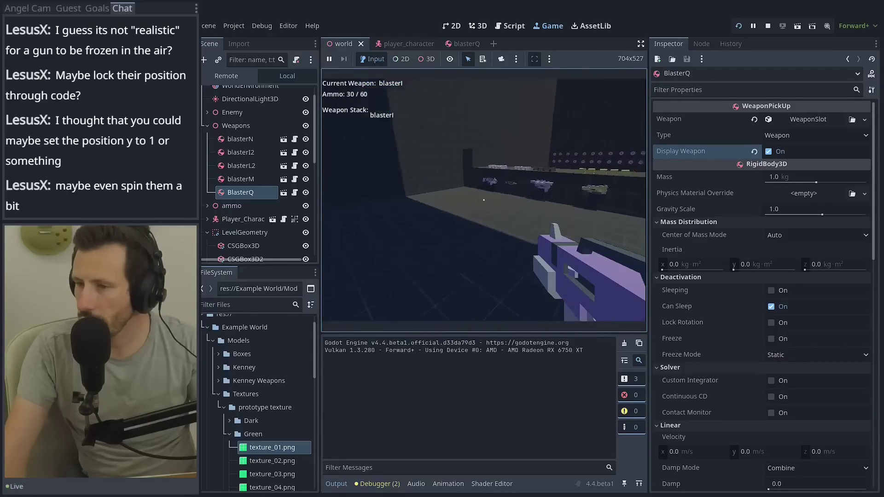
pyautogui.press('w')
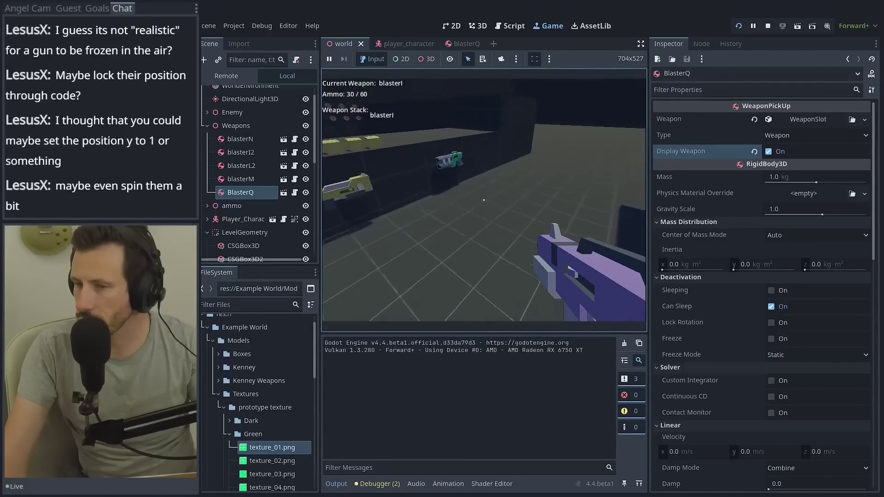
pyautogui.scroll(1, 484, 200)
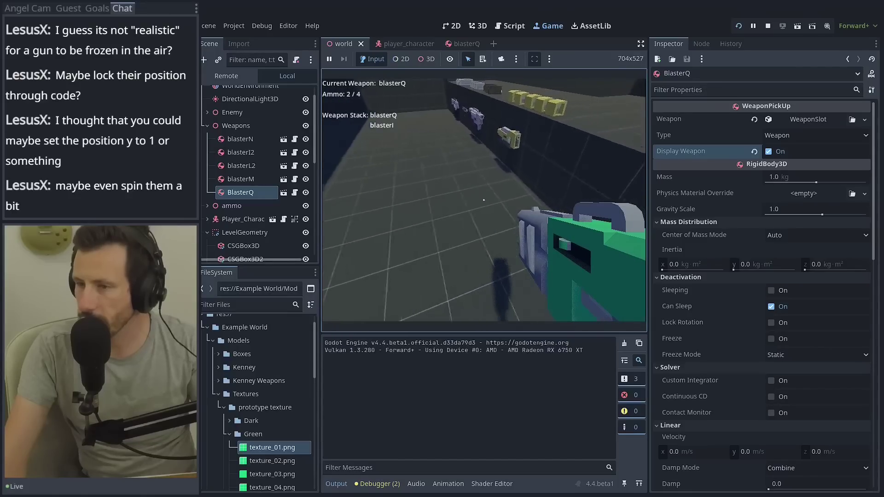
pyautogui.press('s')
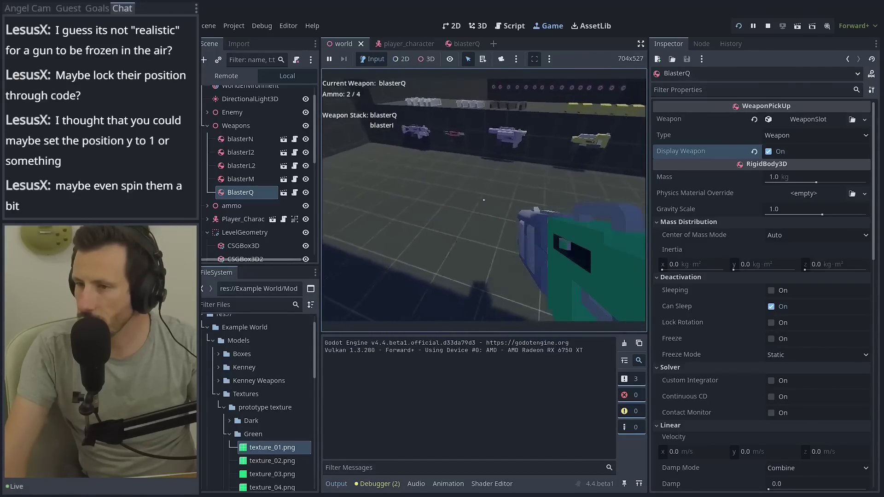
pyautogui.press('w')
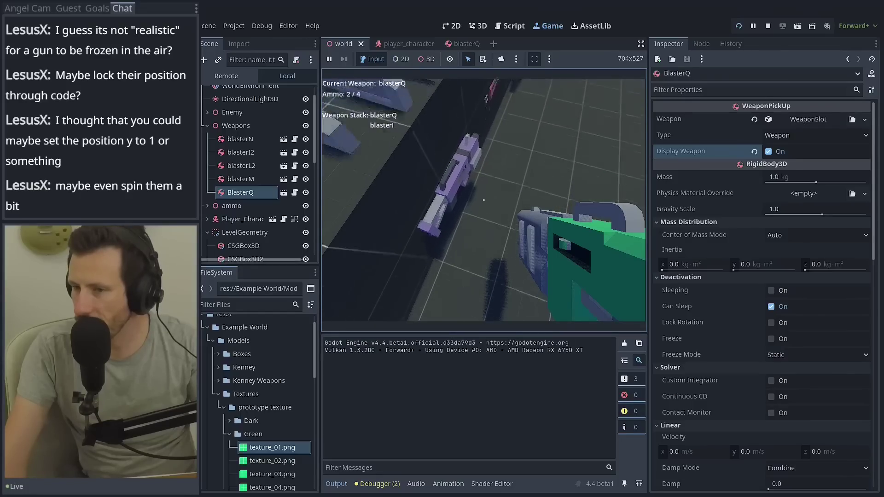
pyautogui.press('s')
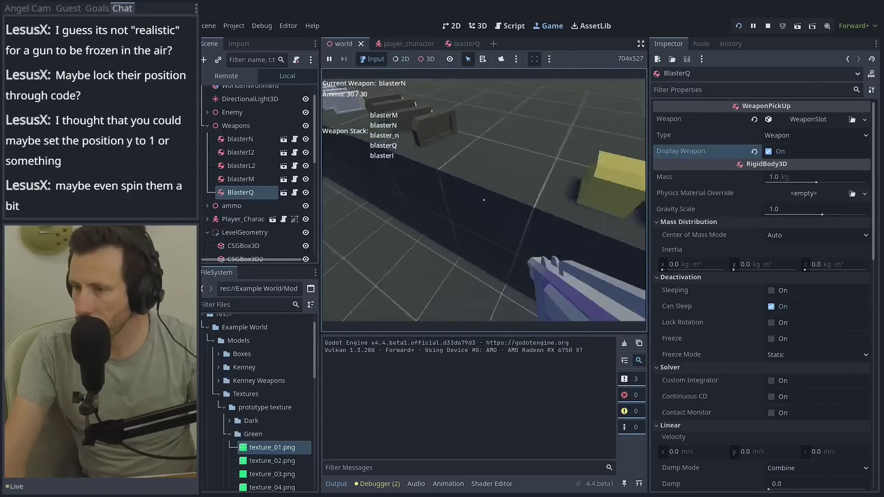
pyautogui.press('w')
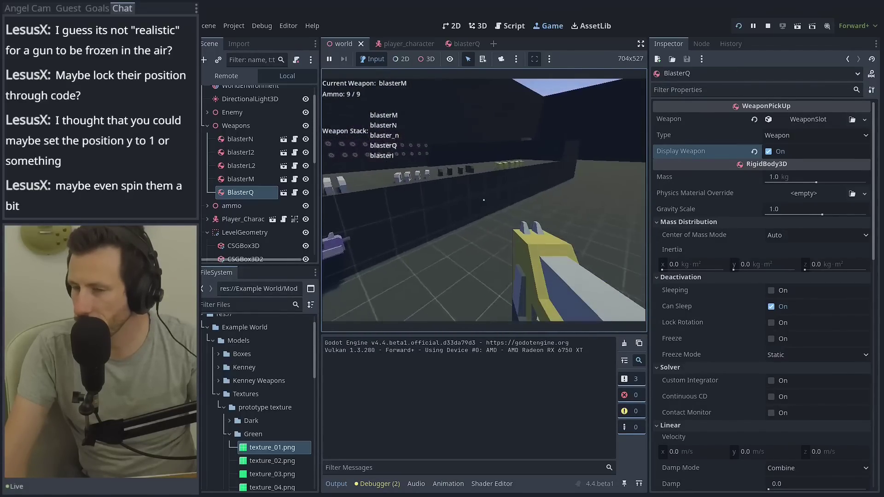
# - Test dropping the carried weapons one after another in the running game and walking over them for pick-up
pyautogui.press('w')
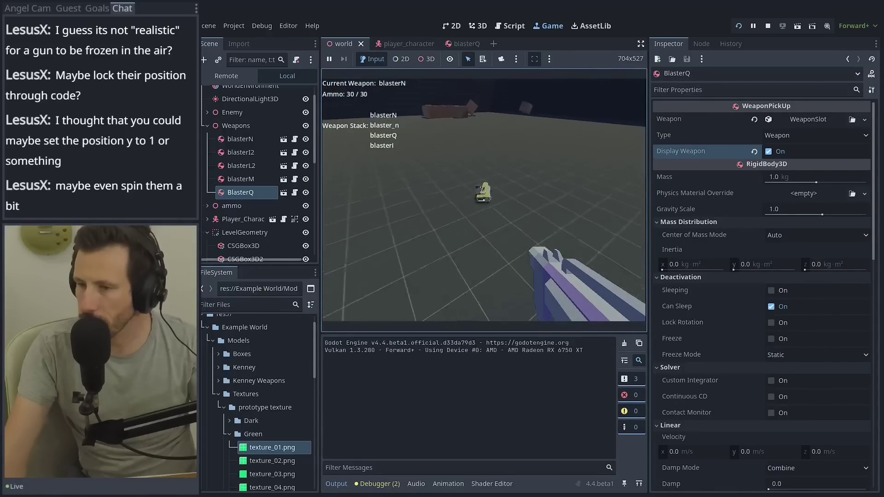
pyautogui.press('g')
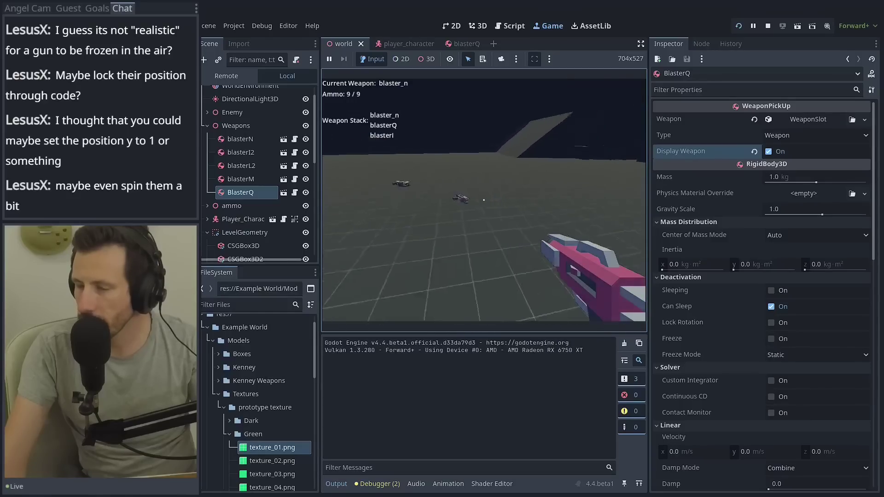
pyautogui.press('w')
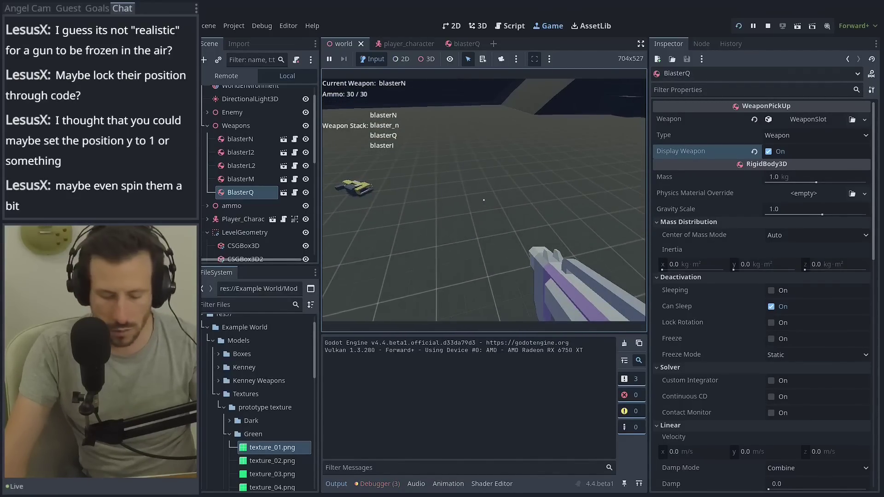
pyautogui.press('g')
pyautogui.press('g')
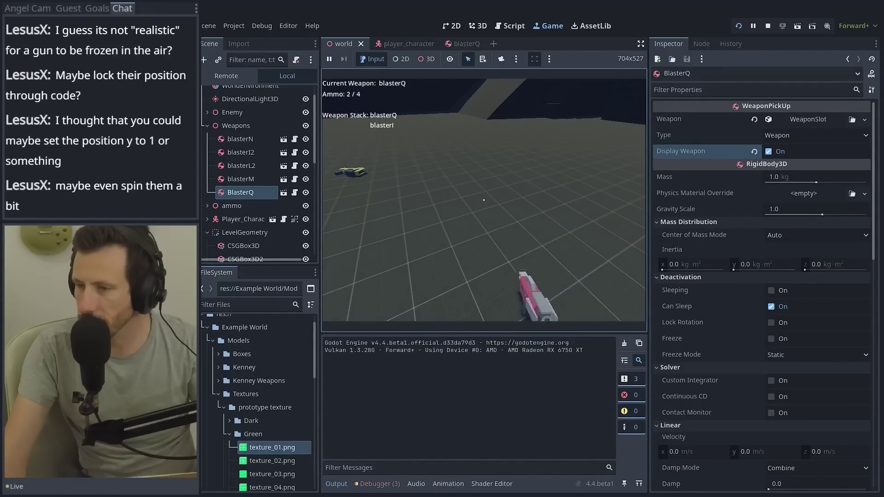
pyautogui.press('g')
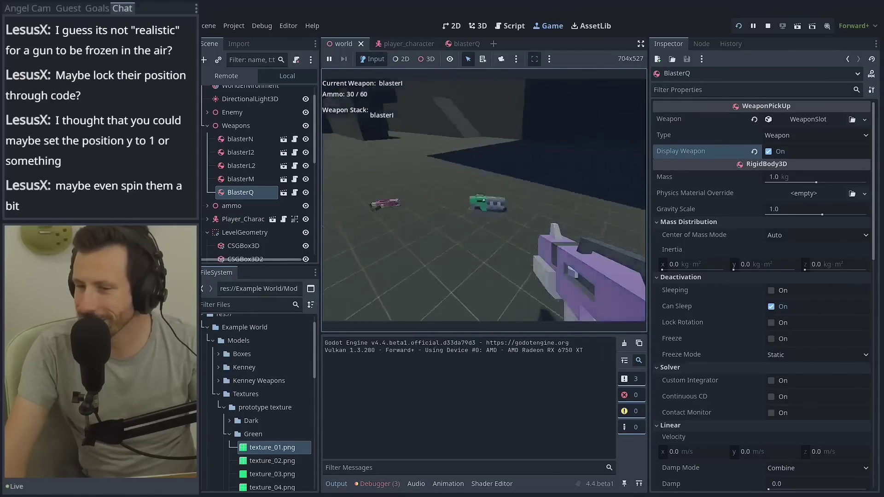
# - Collect the dropped weapons again, walk to the crates and fire blasterM at one, and stop the running project
pyautogui.press('w')
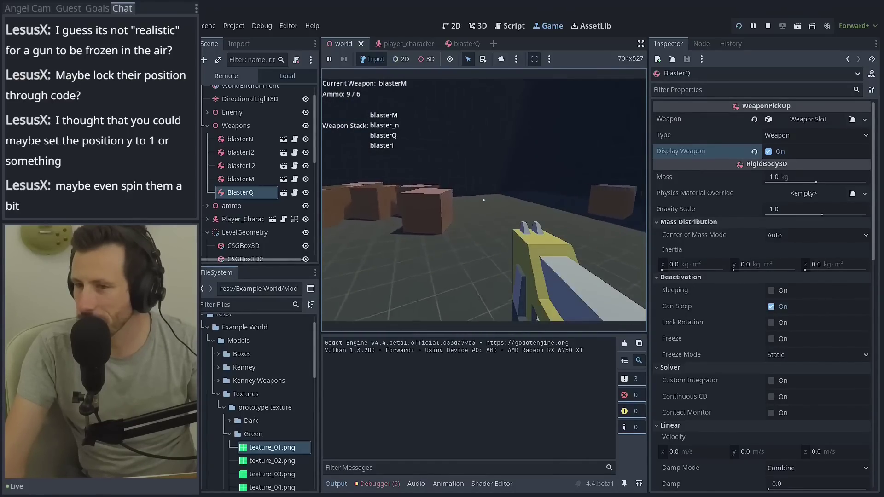
pyautogui.press('w')
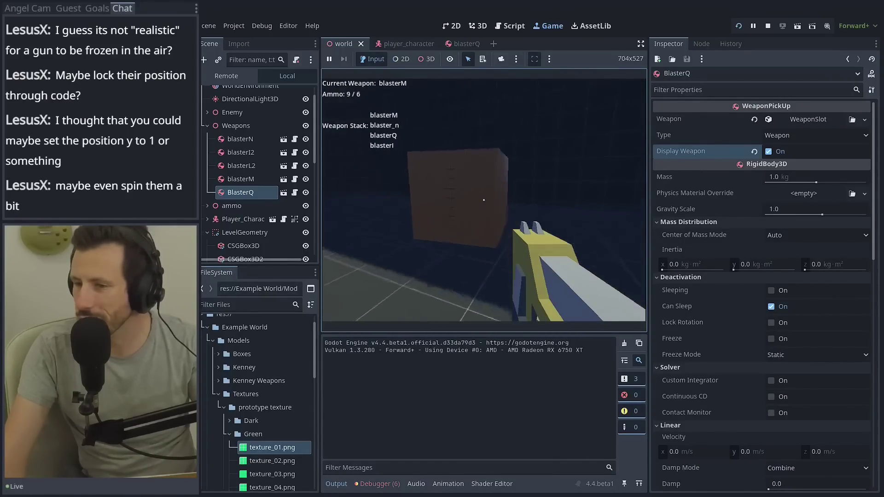
pyautogui.click(484, 199)
pyautogui.press('F8')
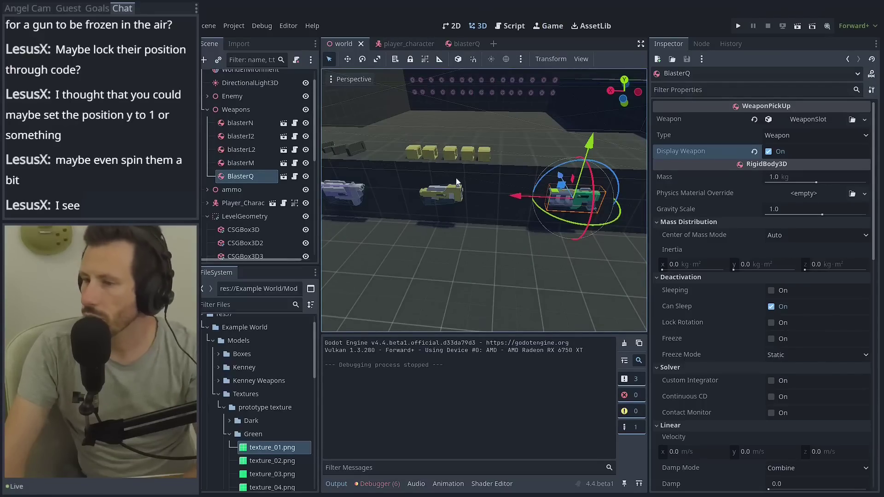
# - Review BlasterQ's Display Weapon property and the display_weapon export and condition in its Weapon_Pick_Up.gd script
pyautogui.click(698, 136)
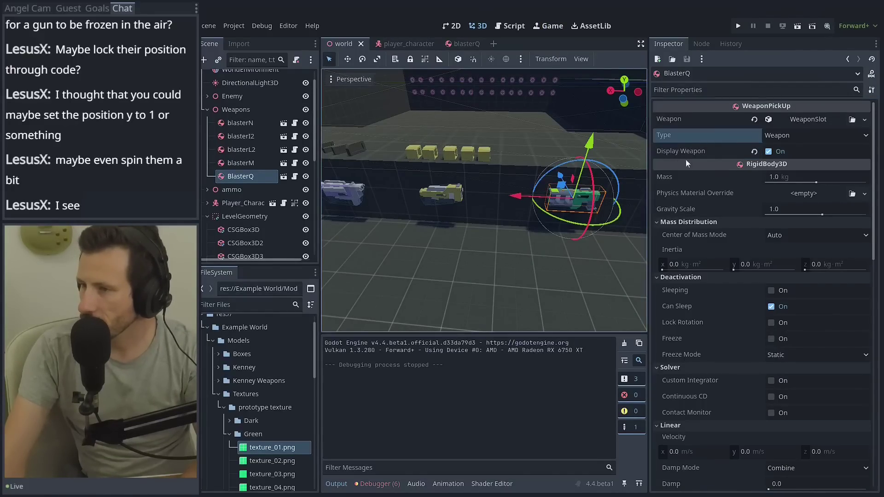
pyautogui.click(678, 150)
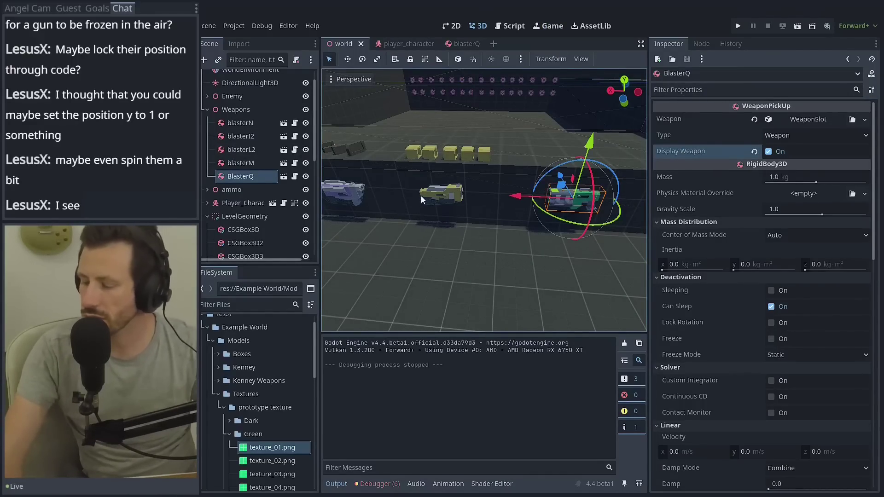
pyautogui.click(294, 177)
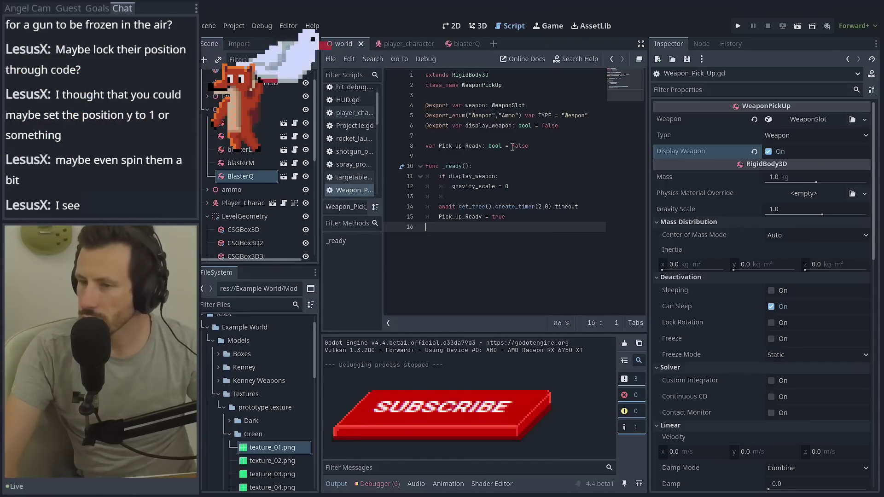
pyautogui.click(499, 125)
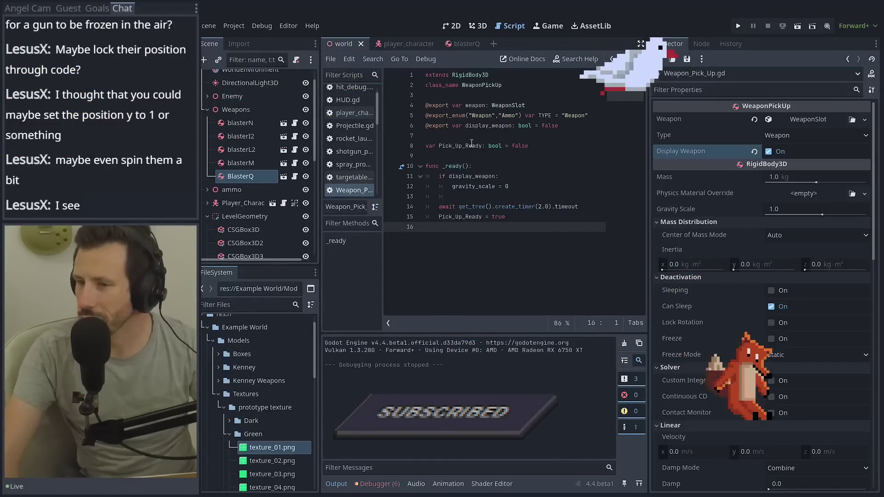
pyautogui.doubleClick(501, 126)
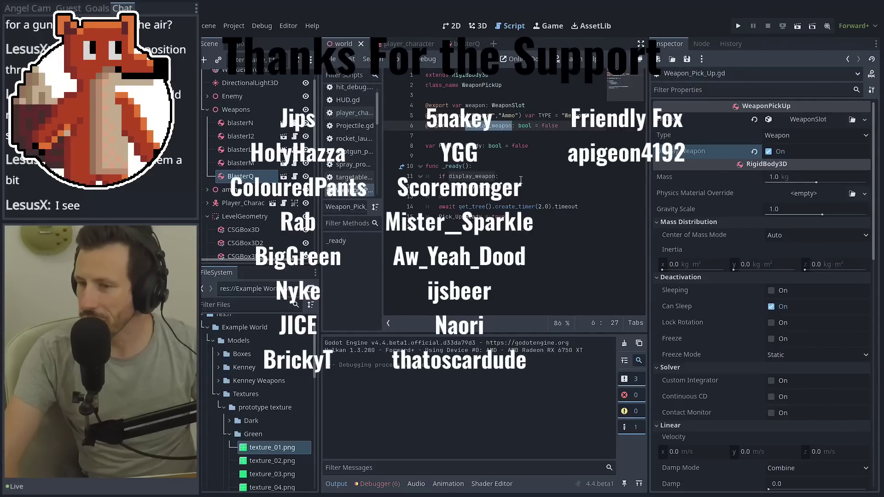
pyautogui.moveTo(521, 179); pyautogui.dragTo(381, 186)
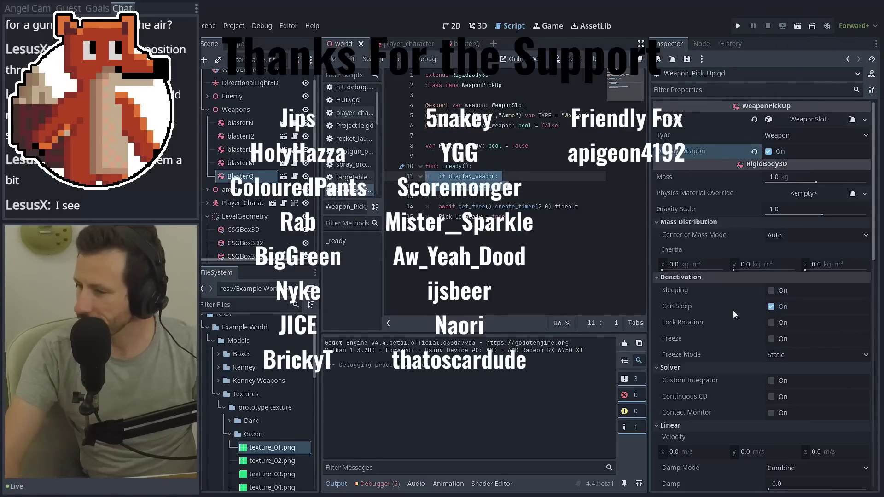
pyautogui.moveTo(692, 308)
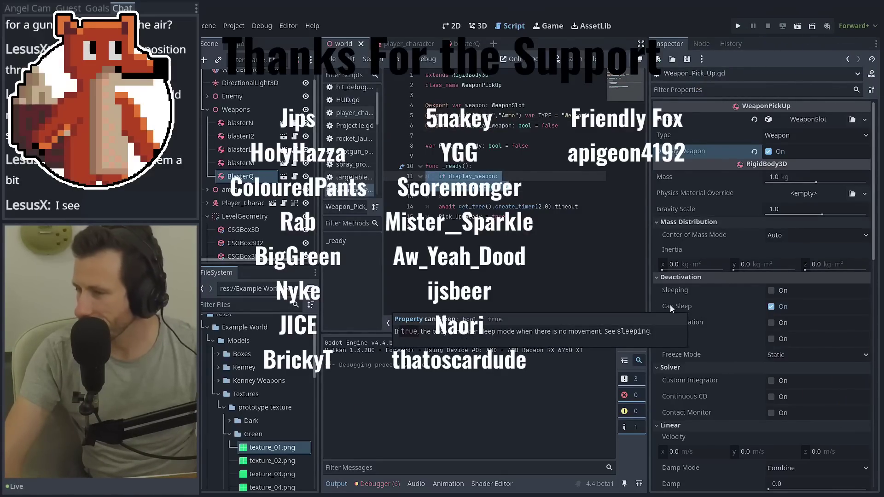